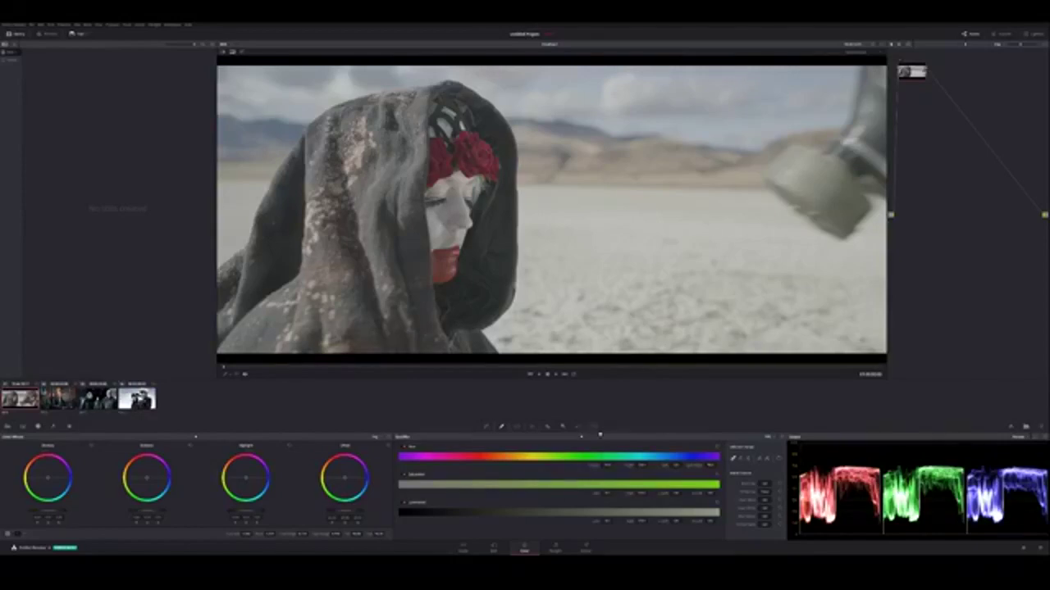
# Step: Examine the desert footage and the armoured trio movie still among the media pool clips on the Media page
pyautogui.click(464, 547)
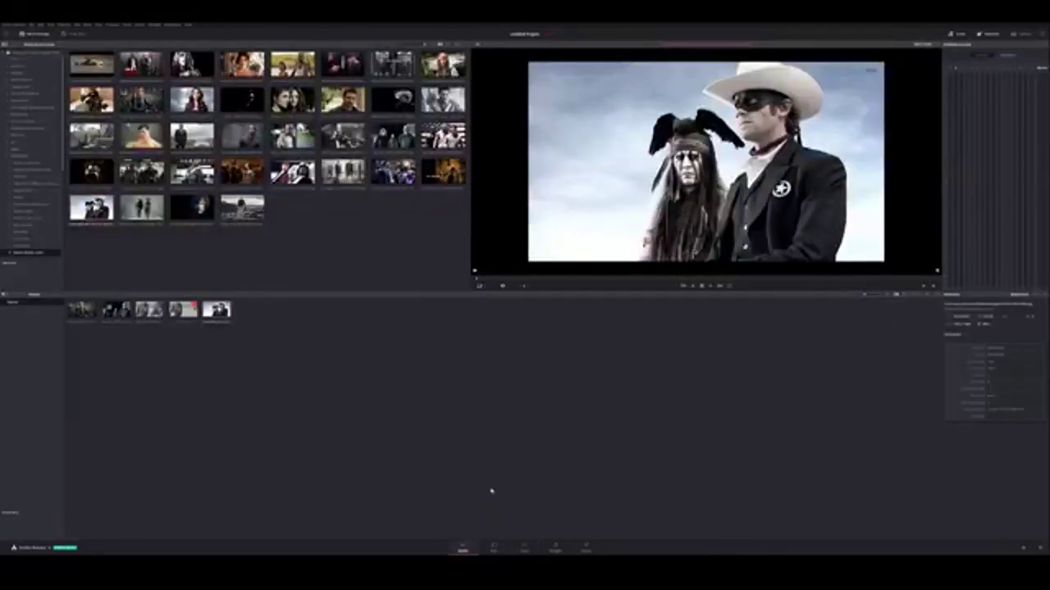
pyautogui.click(188, 328)
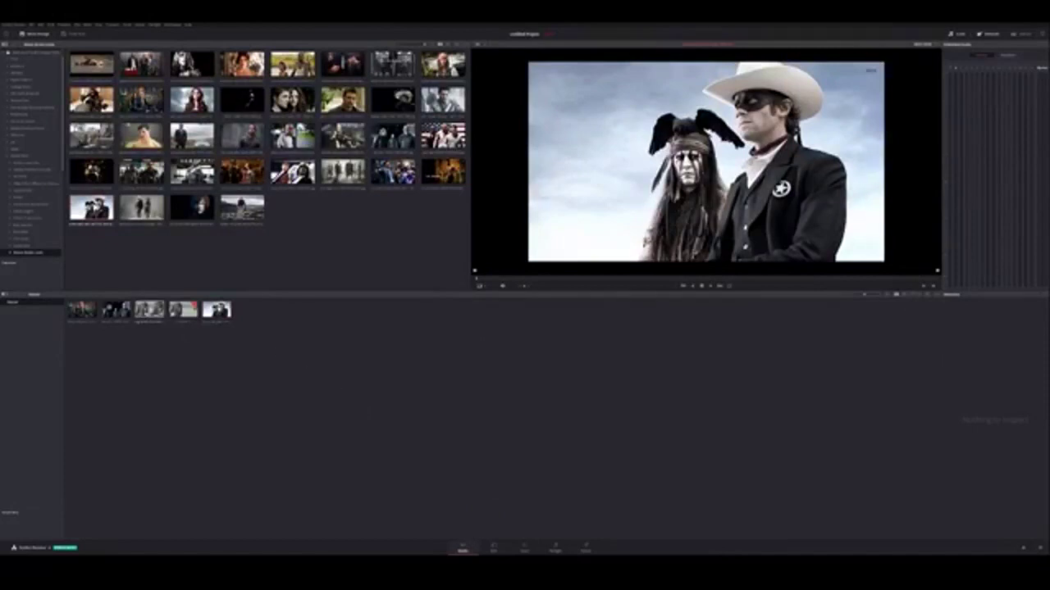
pyautogui.click(145, 315)
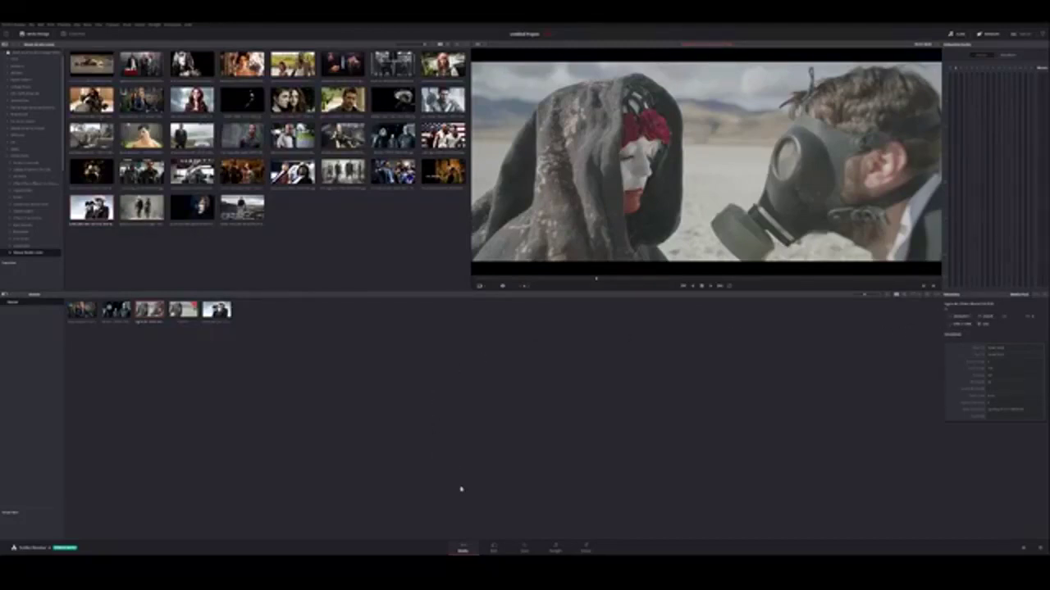
pyautogui.click(123, 317)
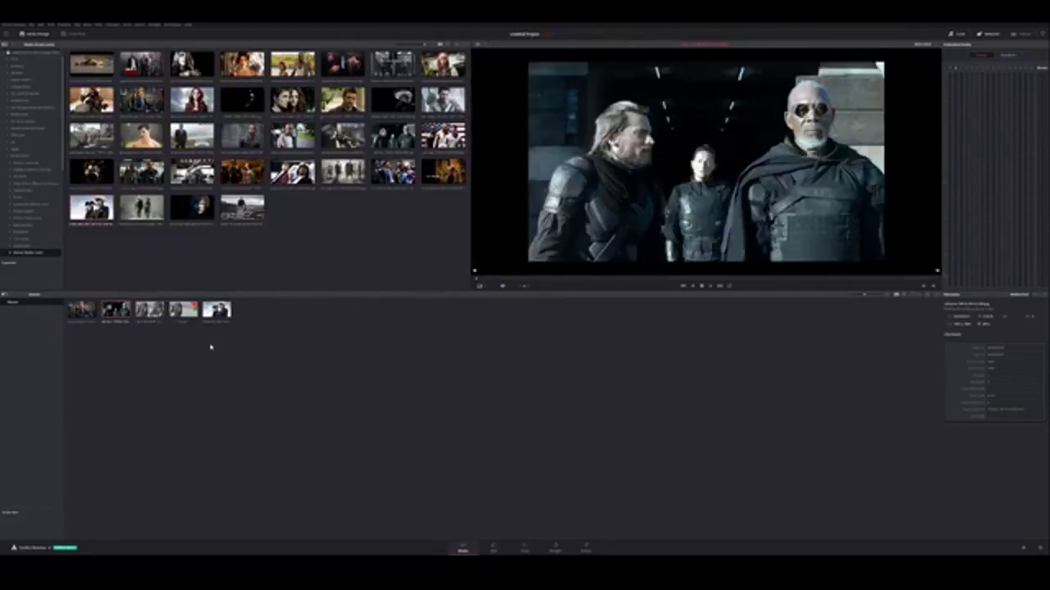
# Step: Look over the timeline on the Edit page, and compare the armoured trio still with the desert clip on the Color page
pyautogui.click(500, 547)
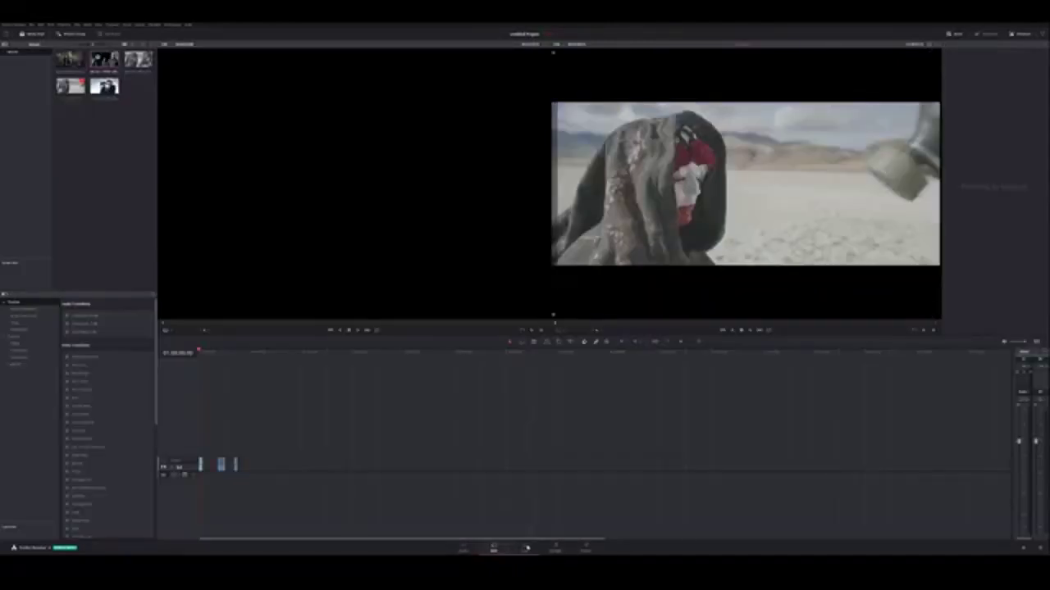
pyautogui.click(525, 550)
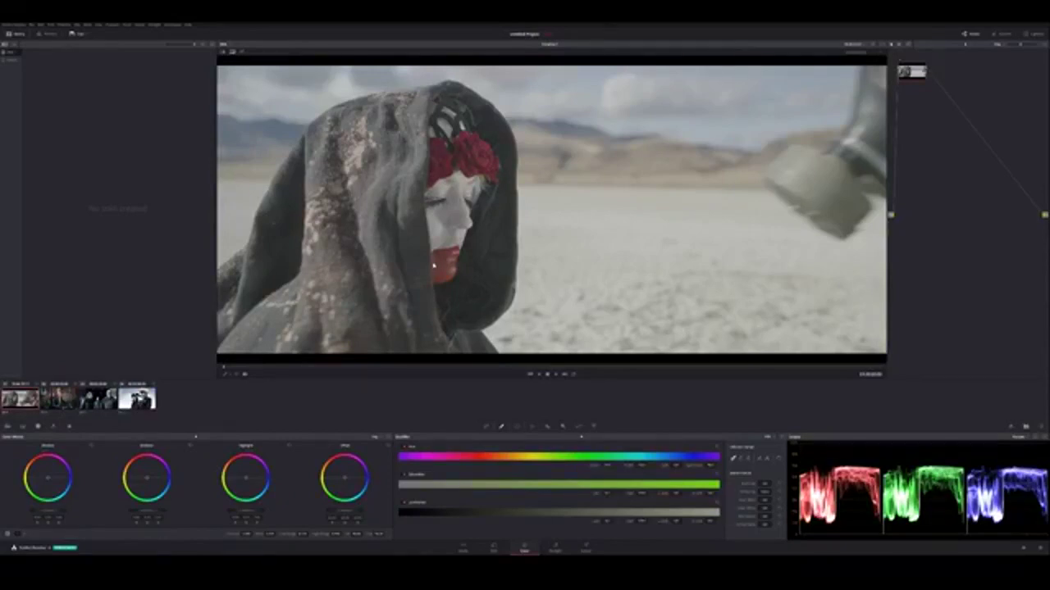
pyautogui.click(113, 398)
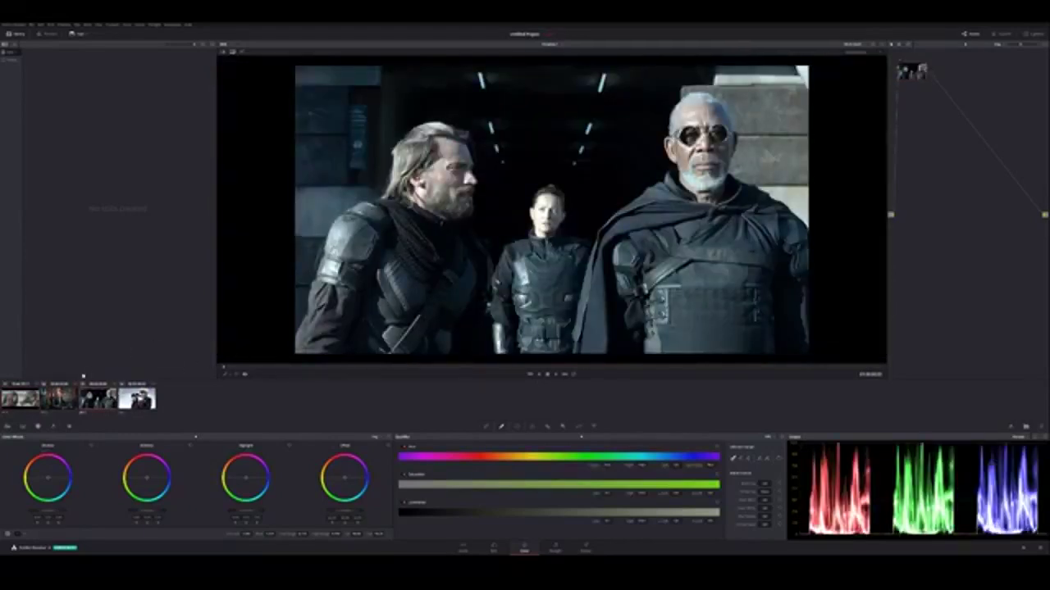
pyautogui.click(24, 407)
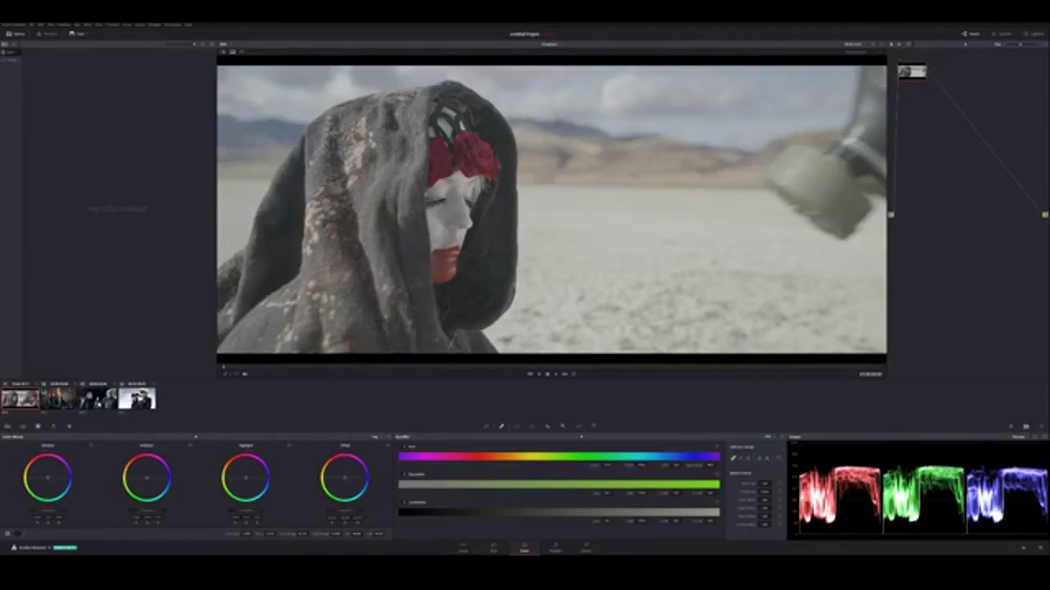
# Step: Add a serial node to the armoured trio still and apply the Color Palette effect to it
pyautogui.click(98, 398)
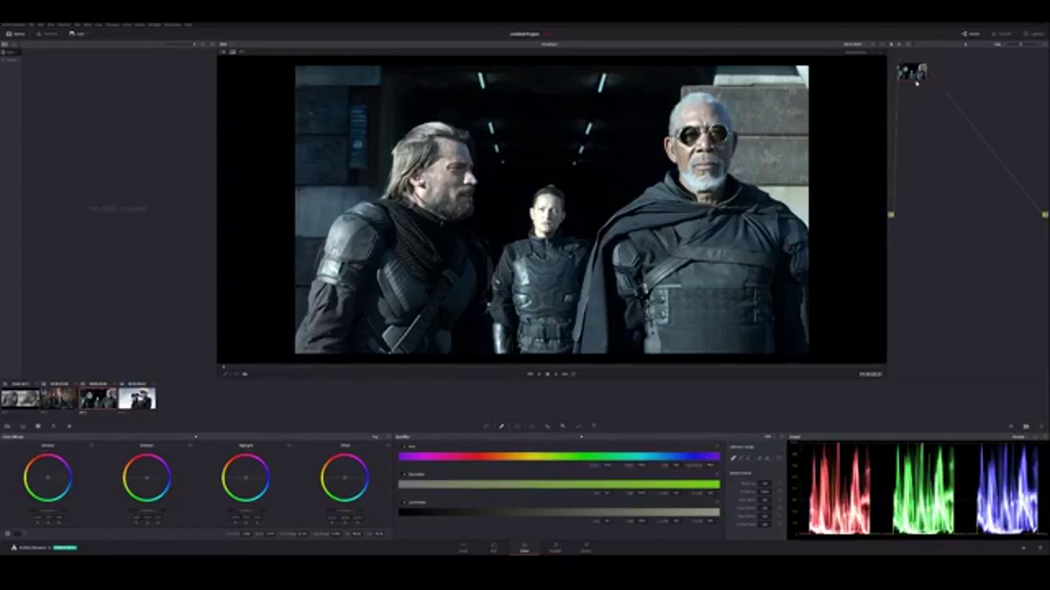
pyautogui.hotkey('alt', 's')
pyautogui.click(1006, 34)
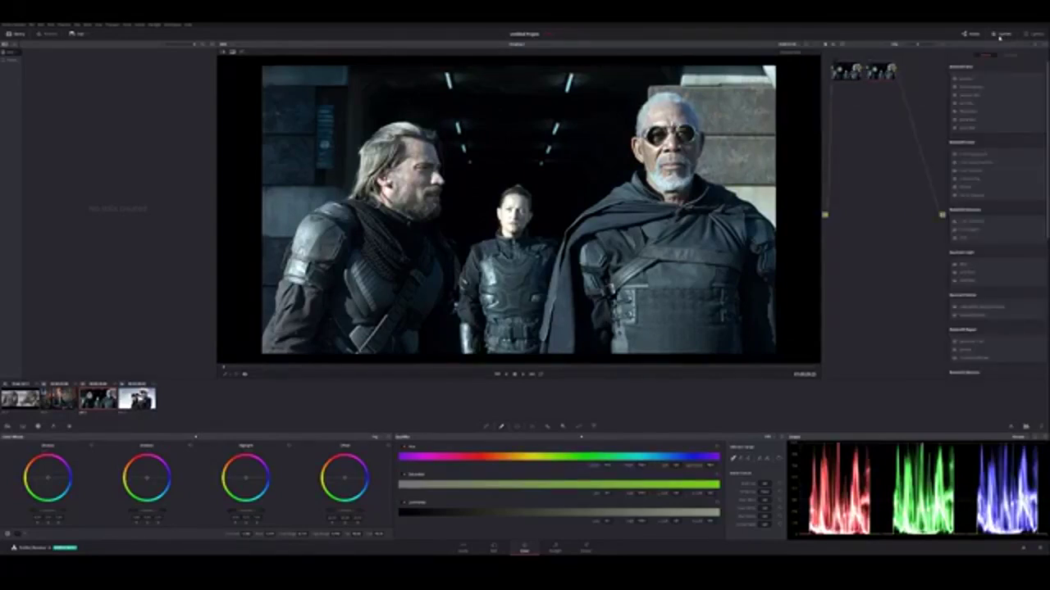
pyautogui.click(969, 230)
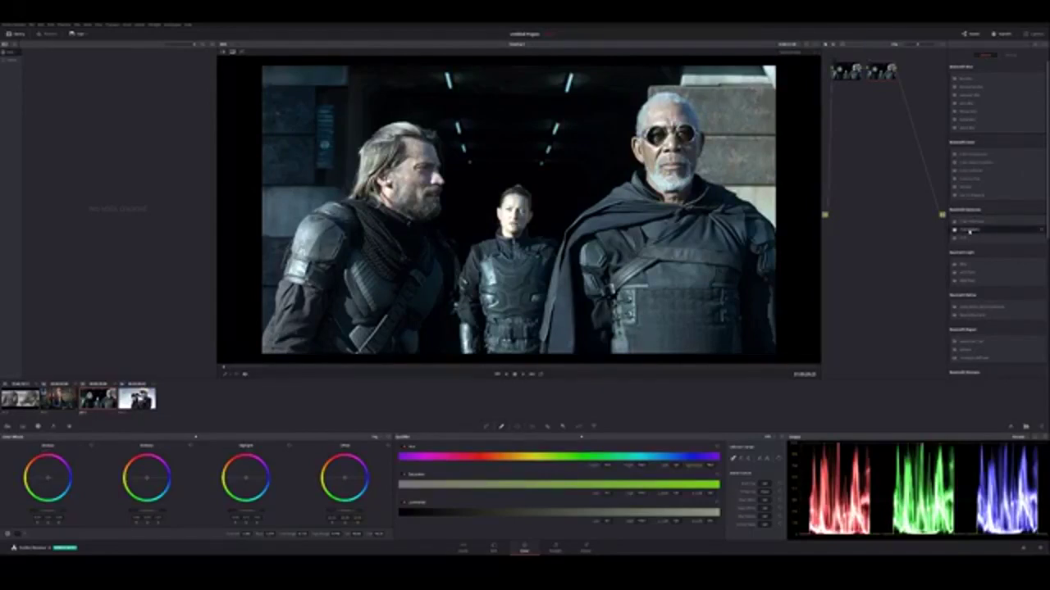
pyautogui.moveTo(883, 69); pyautogui.dragTo(882, 72)
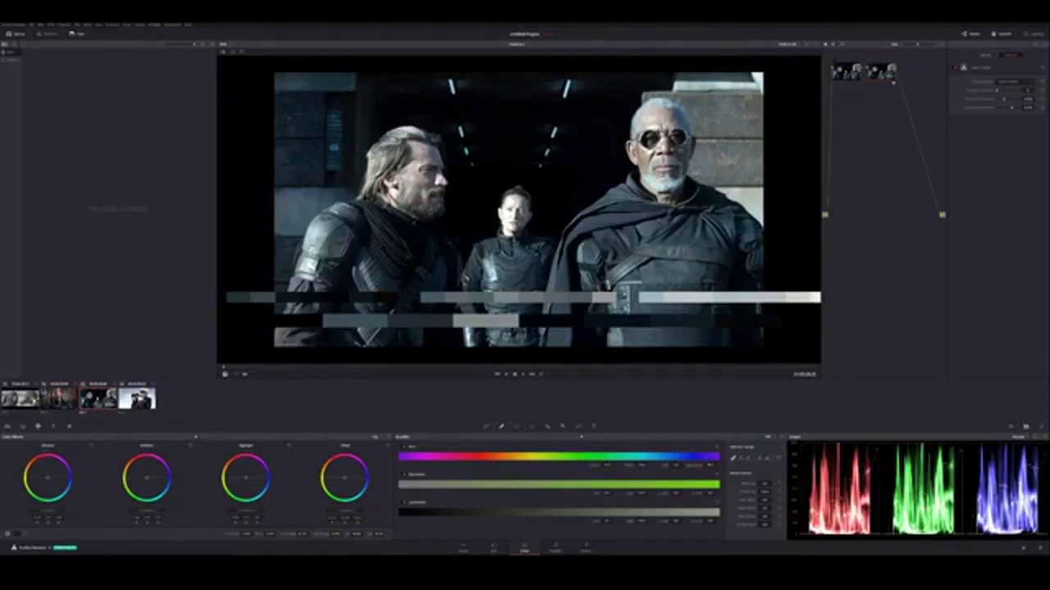
# Step: Try the Color Palette effect on a new serial node of the desert clip while playing it, and delete that node
pyautogui.click(35, 401)
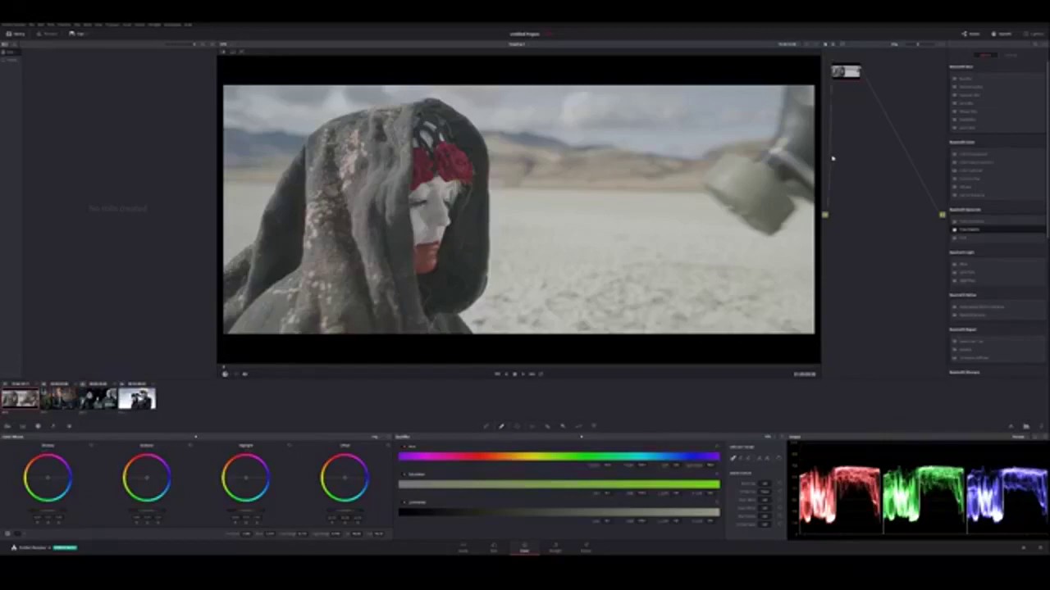
pyautogui.hotkey('alt', 's')
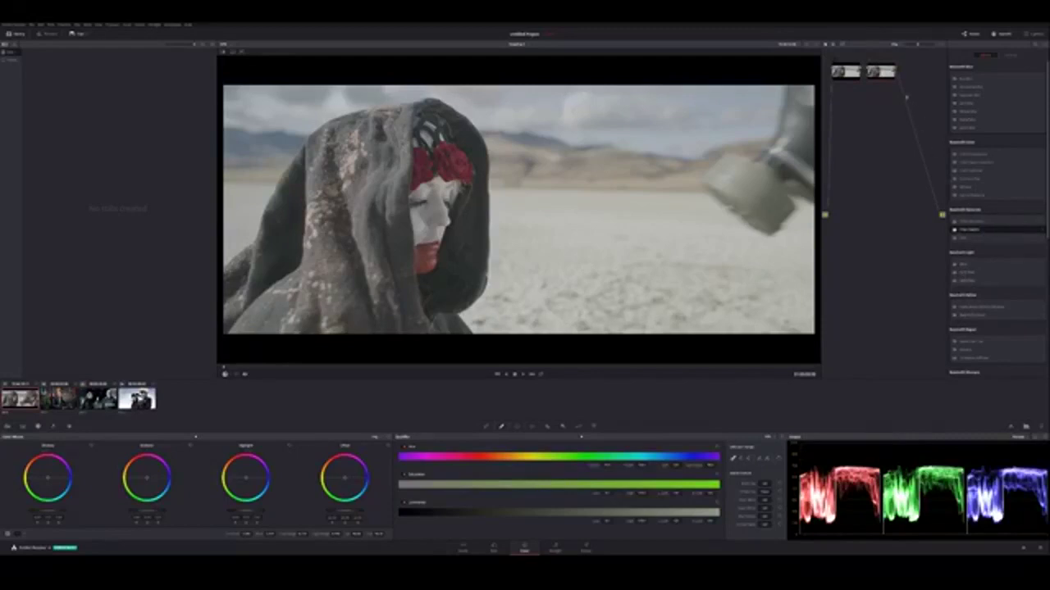
pyautogui.moveTo(972, 229); pyautogui.dragTo(631, 262)
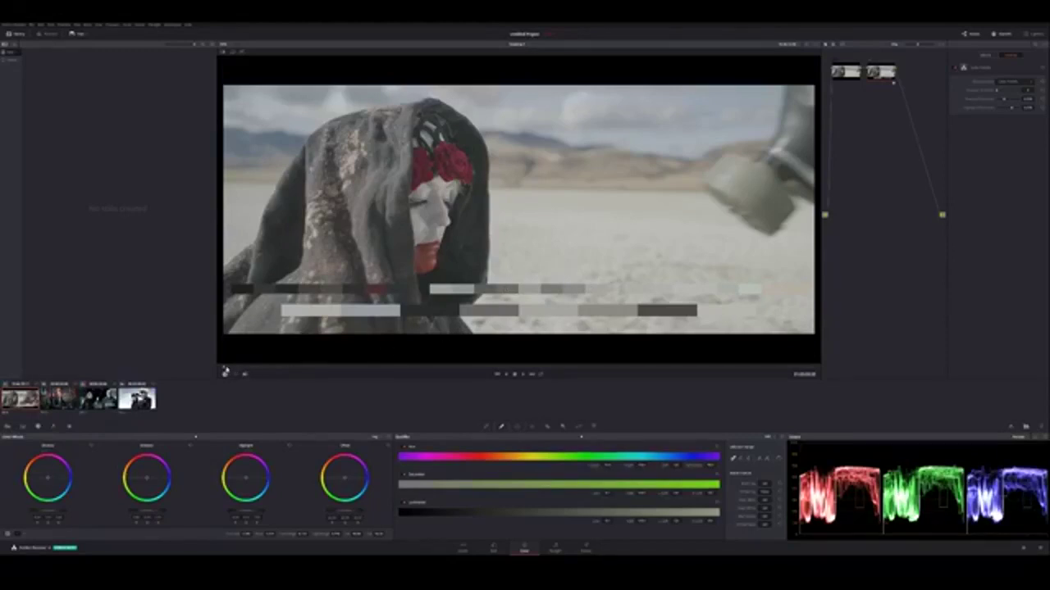
pyautogui.press('space')
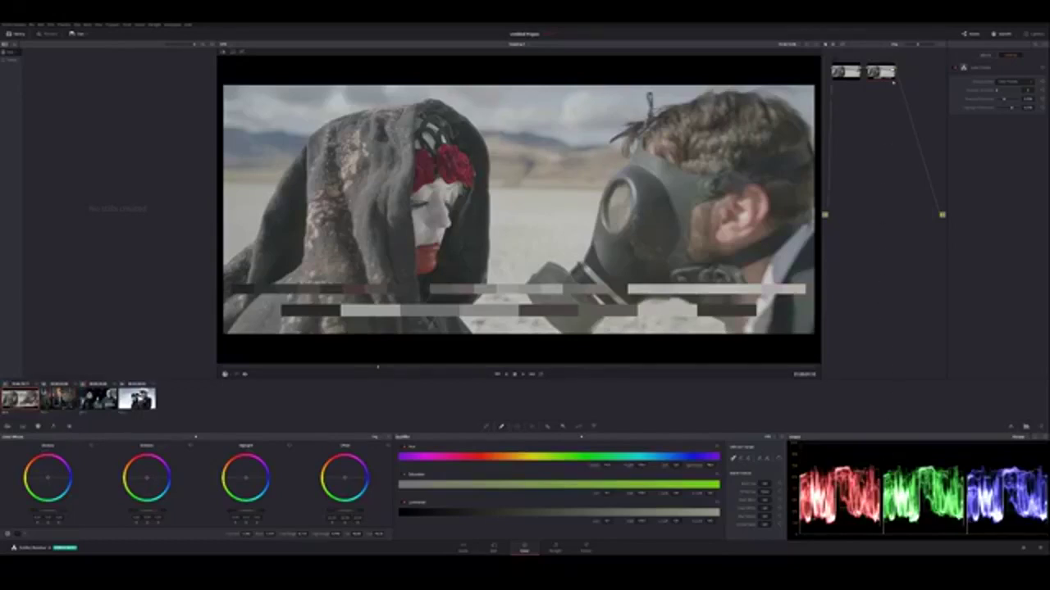
pyautogui.press('Delete')
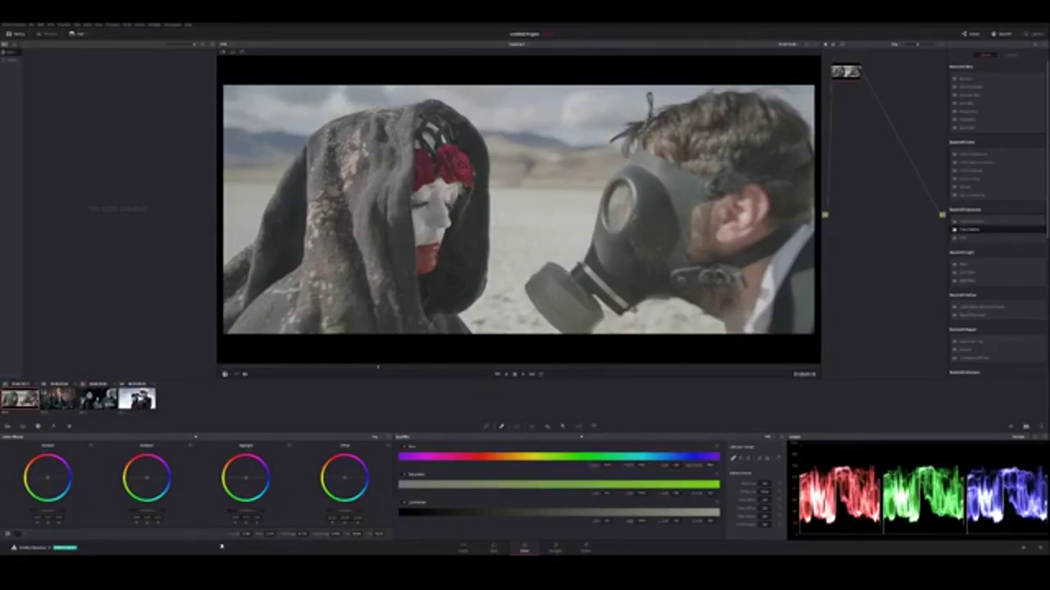
# Step: Try warming the desert clip's highlights and midtones with the Log wheels, and reset the adjustments
pyautogui.click(23, 535)
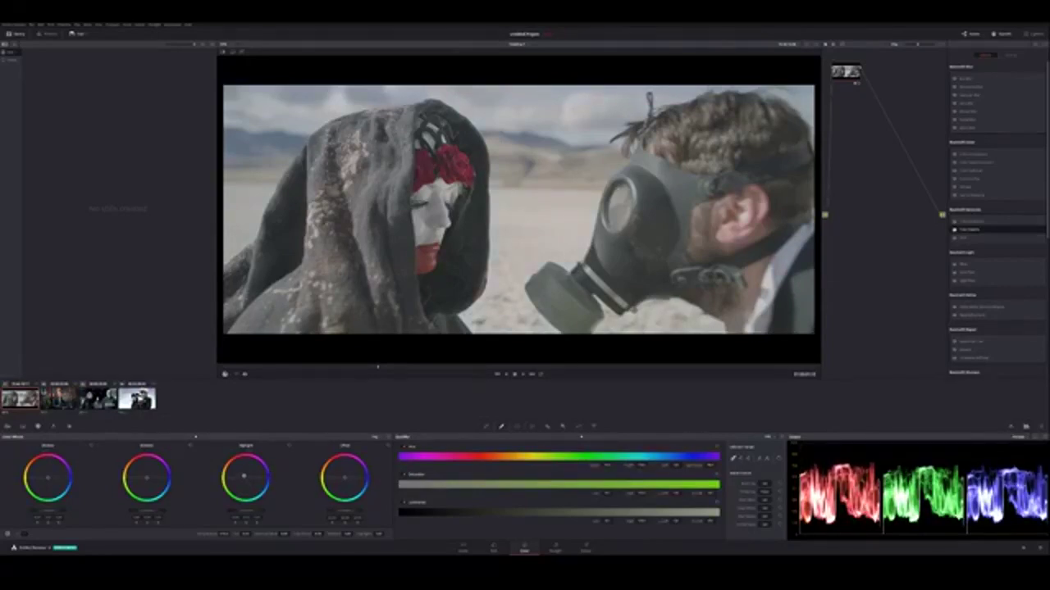
pyautogui.moveTo(244, 476); pyautogui.dragTo(240, 473)
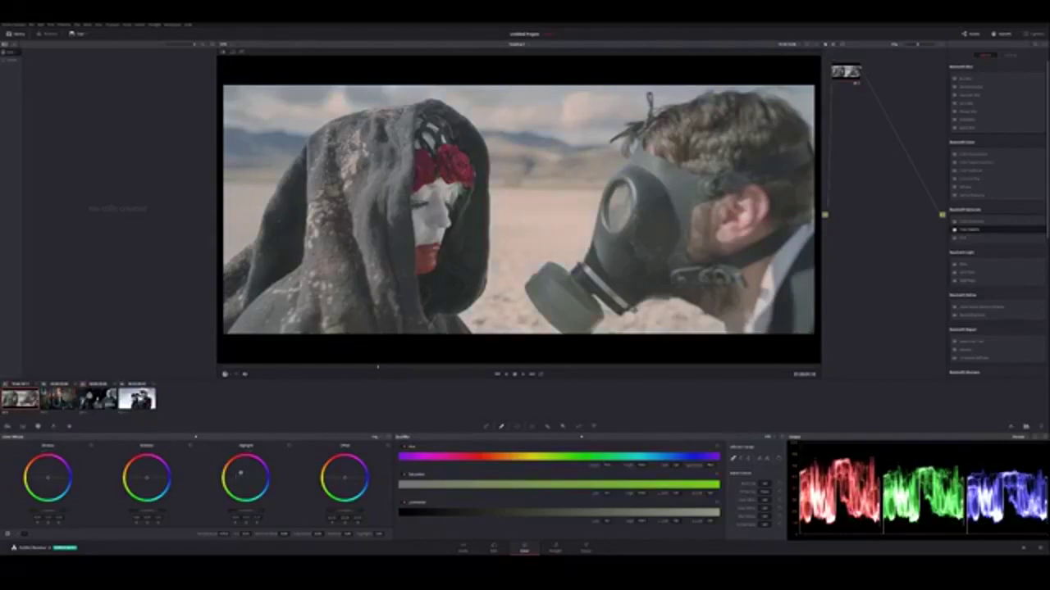
pyautogui.moveTo(141, 474); pyautogui.dragTo(145, 471)
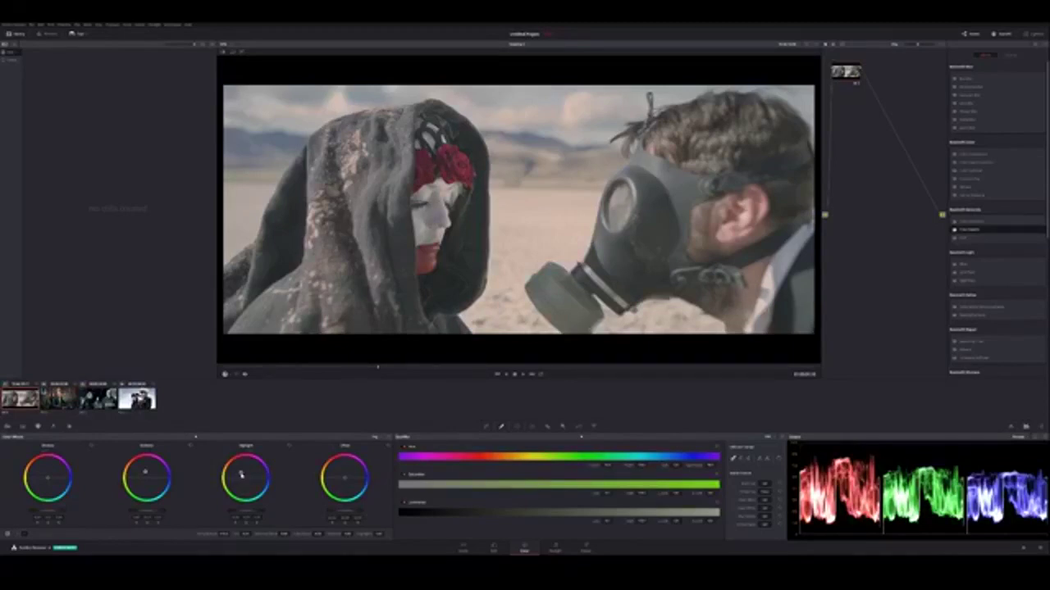
pyautogui.click(390, 440)
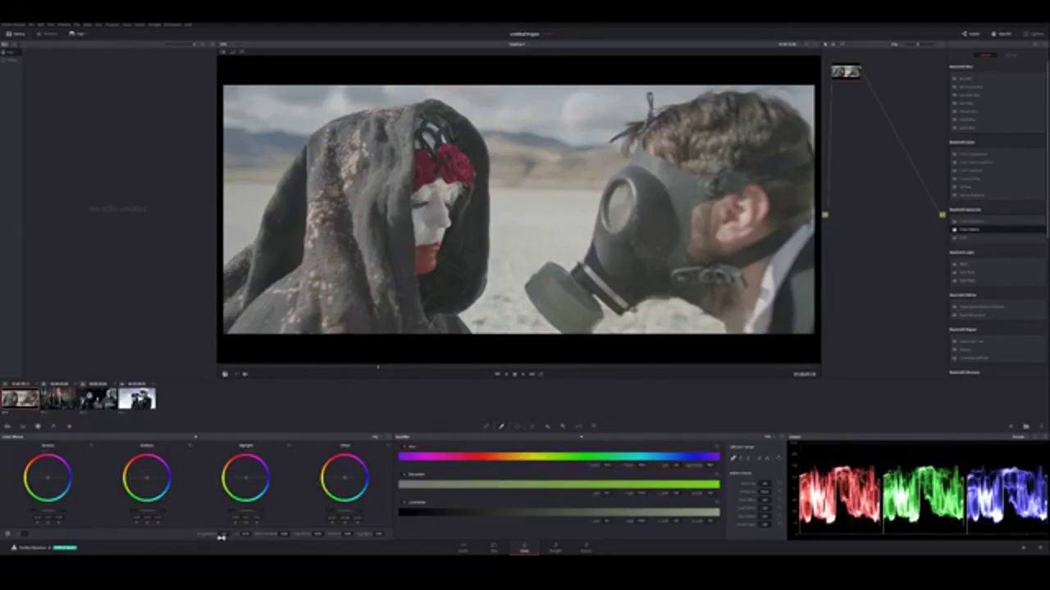
# Step: Darken the desert clip's shadows with the Log controls, clearing the trial temperature and highlight tint changes
pyautogui.moveTo(220, 537)
pyautogui.mouseDown()
pyautogui.moveTo(190, 537)
pyautogui.moveTo(226, 537)
pyautogui.mouseUp()
pyautogui.moveTo(244, 481); pyautogui.dragTo(241, 473)
pyautogui.moveTo(65, 513); pyautogui.dragTo(57, 513)
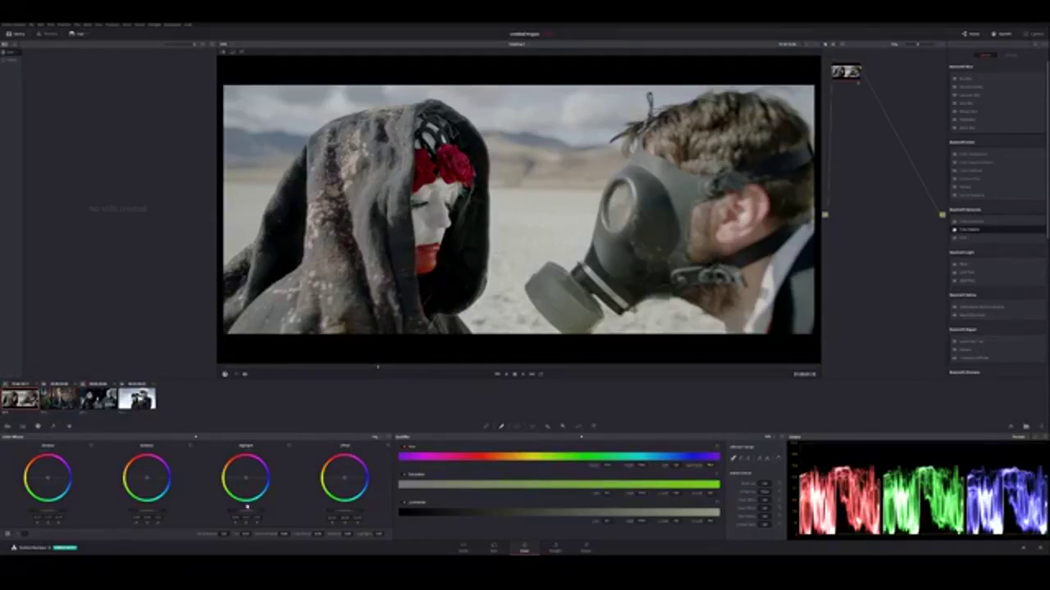
pyautogui.click(390, 440)
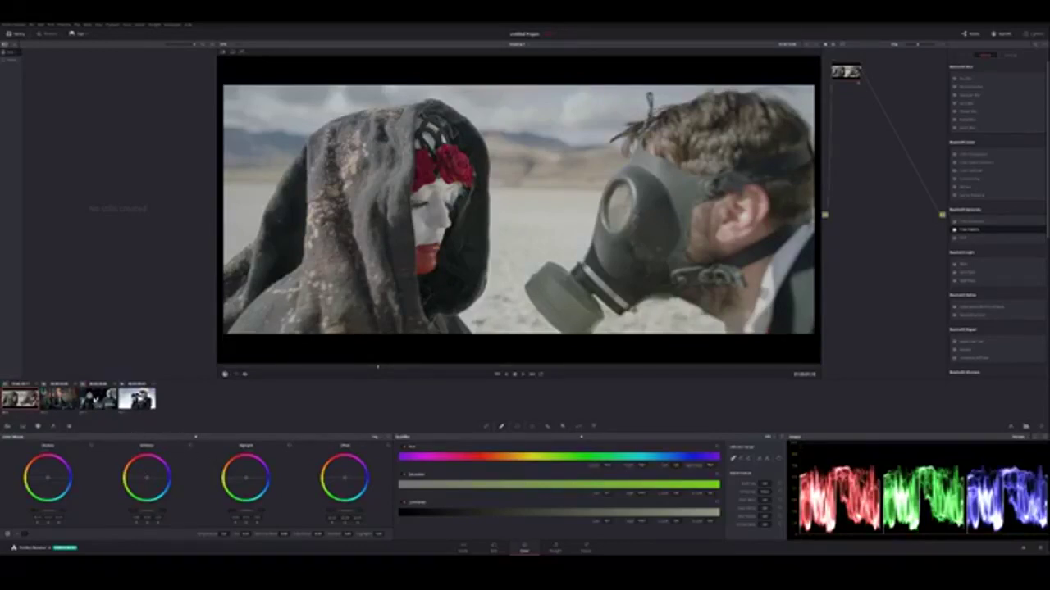
# Step: Show the desert clip and the armoured trio still side by side in a split screen of selected clips
pyautogui.click(96, 400)
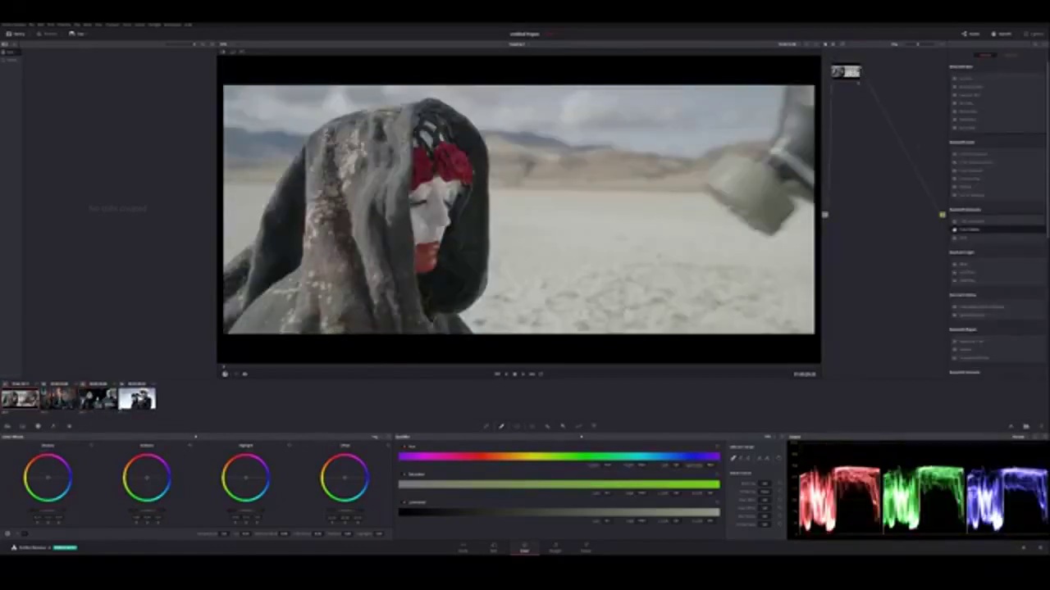
pyautogui.keyDown('shift'); pyautogui.click(101, 402); pyautogui.keyUp('shift')
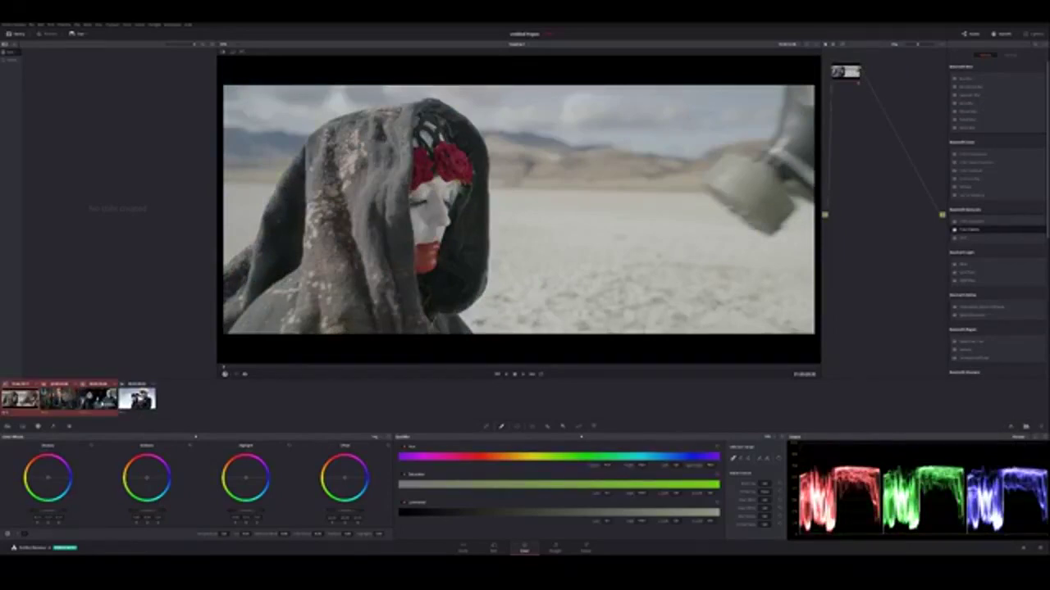
pyautogui.click(109, 409)
pyautogui.keyDown('ctrl'); pyautogui.click(30, 400); pyautogui.keyUp('ctrl')
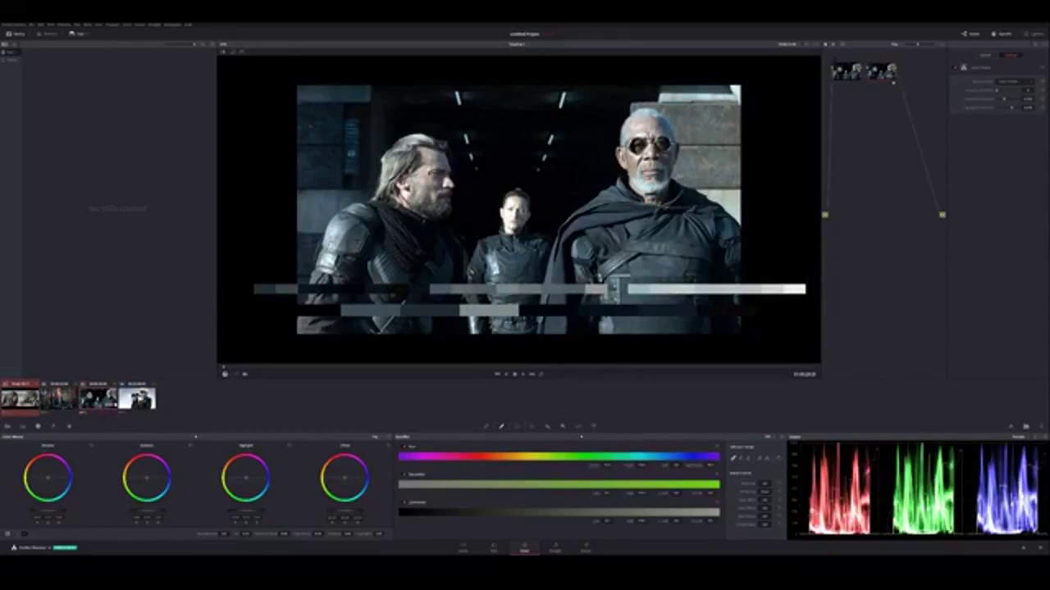
pyautogui.click(43, 398)
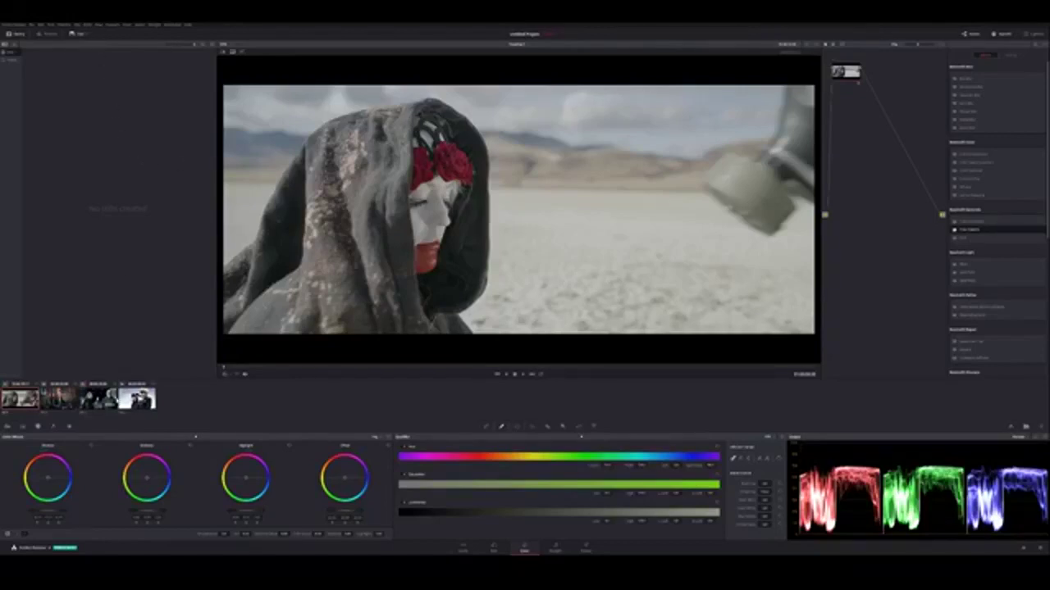
pyautogui.keyDown('ctrl'); pyautogui.click(103, 397); pyautogui.keyUp('ctrl')
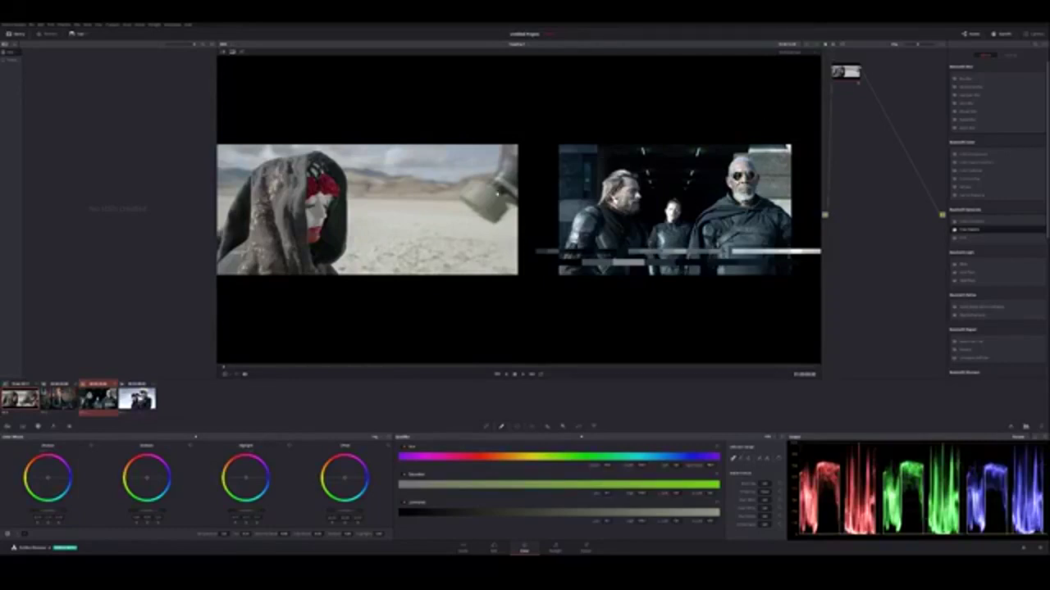
# Step: Add contrast to the desert clip with a gentle S-shaped custom curve at the gas mask frame, and append a serial node
pyautogui.click(514, 373)
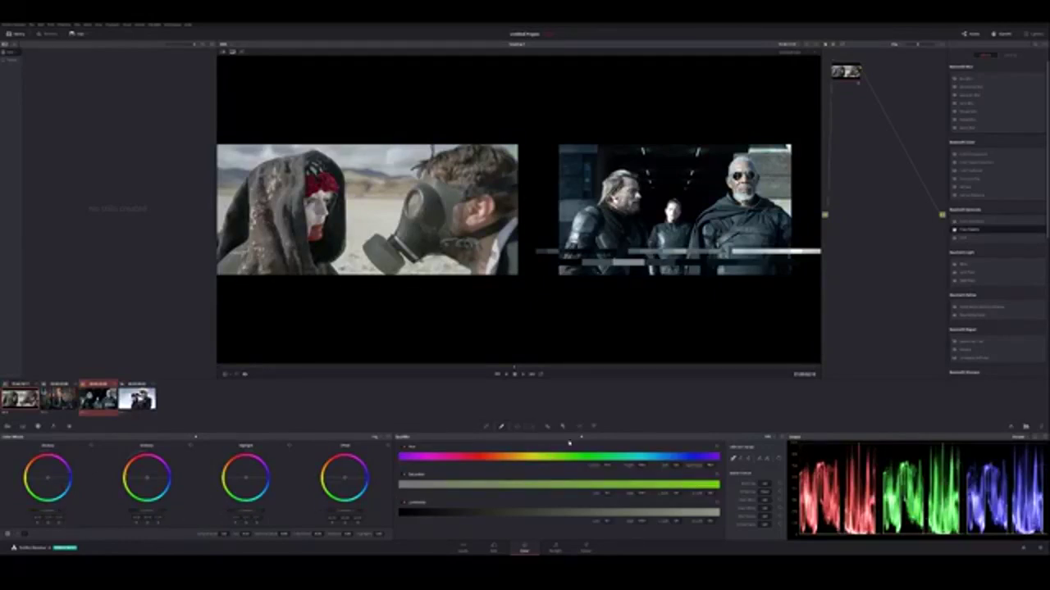
pyautogui.click(485, 427)
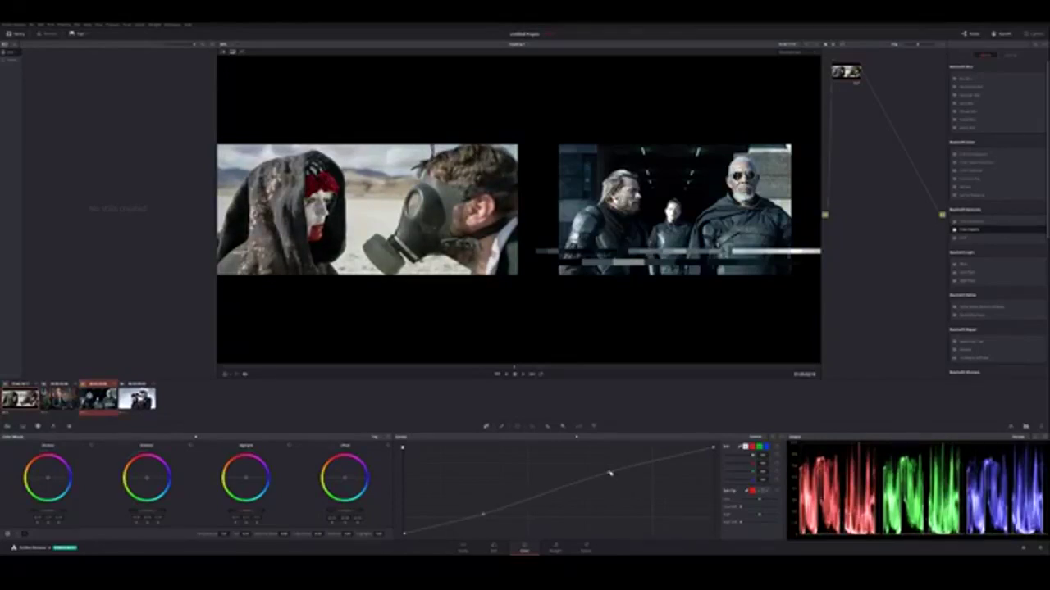
pyautogui.moveTo(609, 474); pyautogui.dragTo(622, 466)
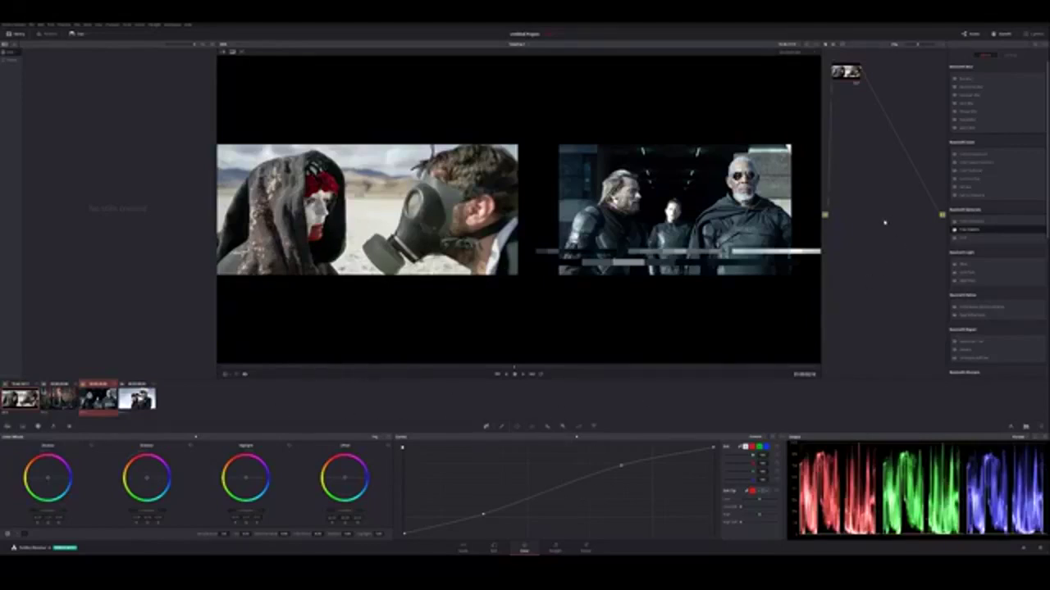
pyautogui.hotkey('alt', 's')
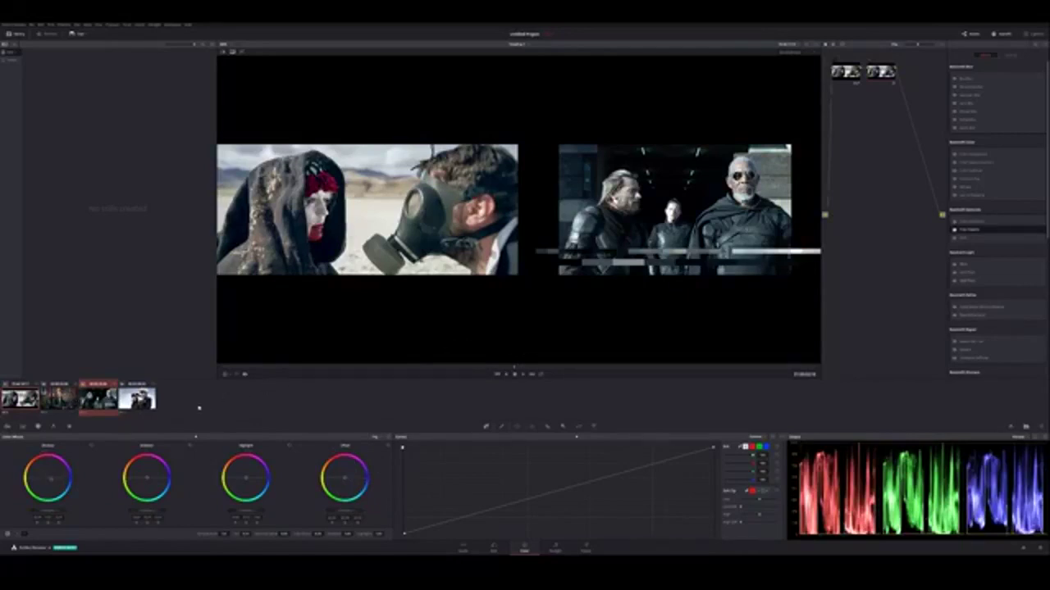
# Step: View the desert clip alone and bypass its grade to compare it with the ungraded image
pyautogui.click(20, 400)
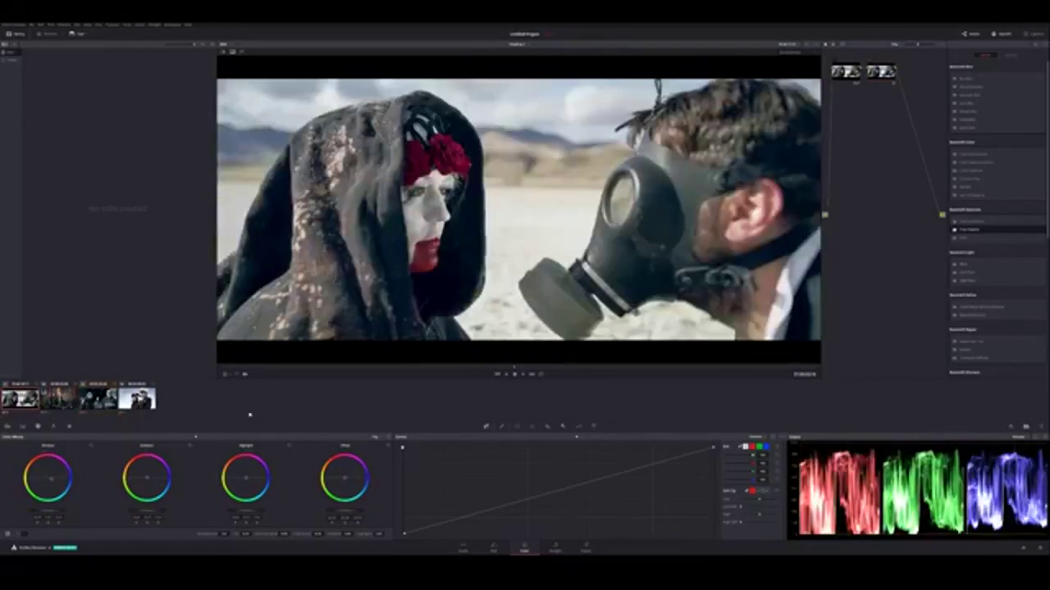
pyautogui.scroll(-2, 480, 279)
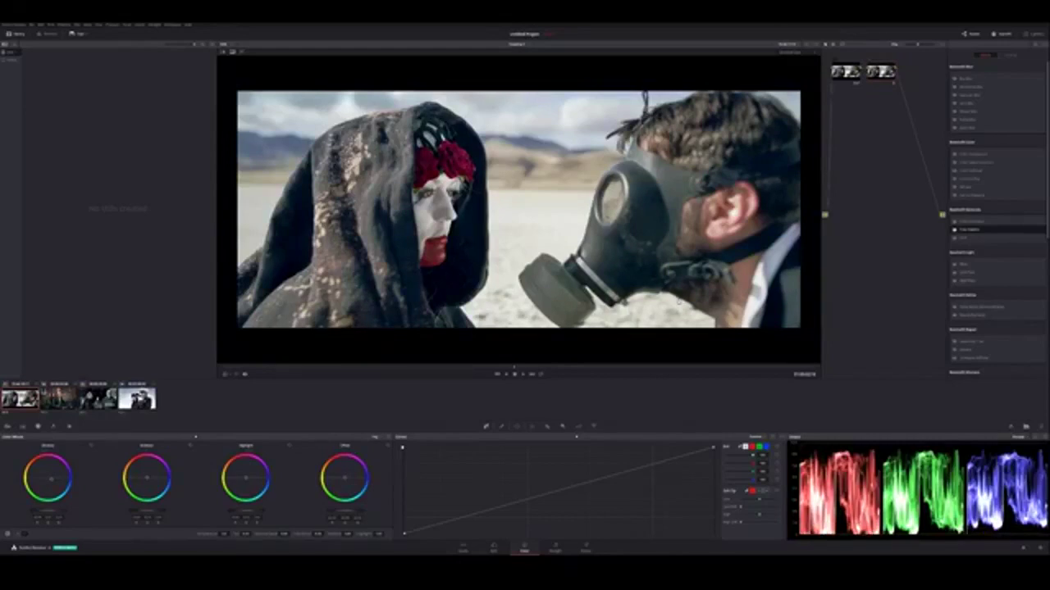
pyautogui.hotkey('shift', 'd')
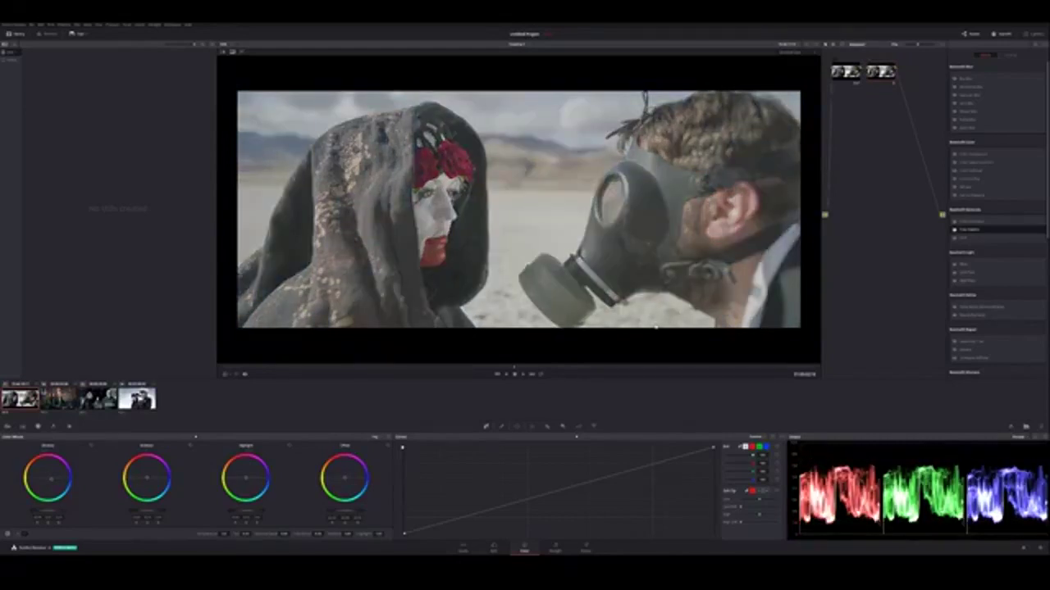
# Step: Re-enable the desert clip's grade and append a serial node, viewing the frame with the gas mask
pyautogui.hotkey('shift', 'd')
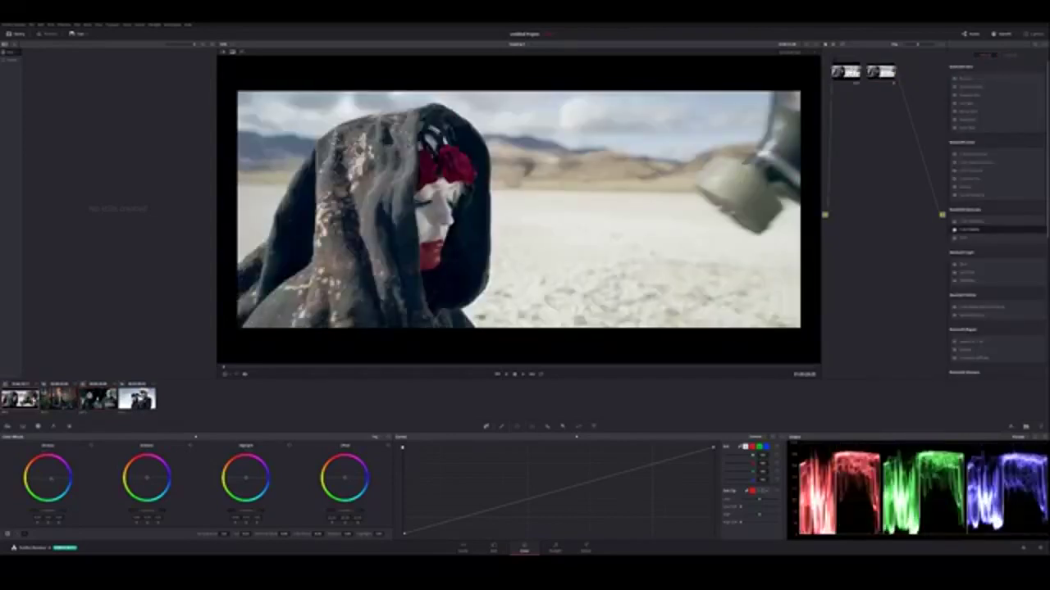
pyautogui.click(530, 372)
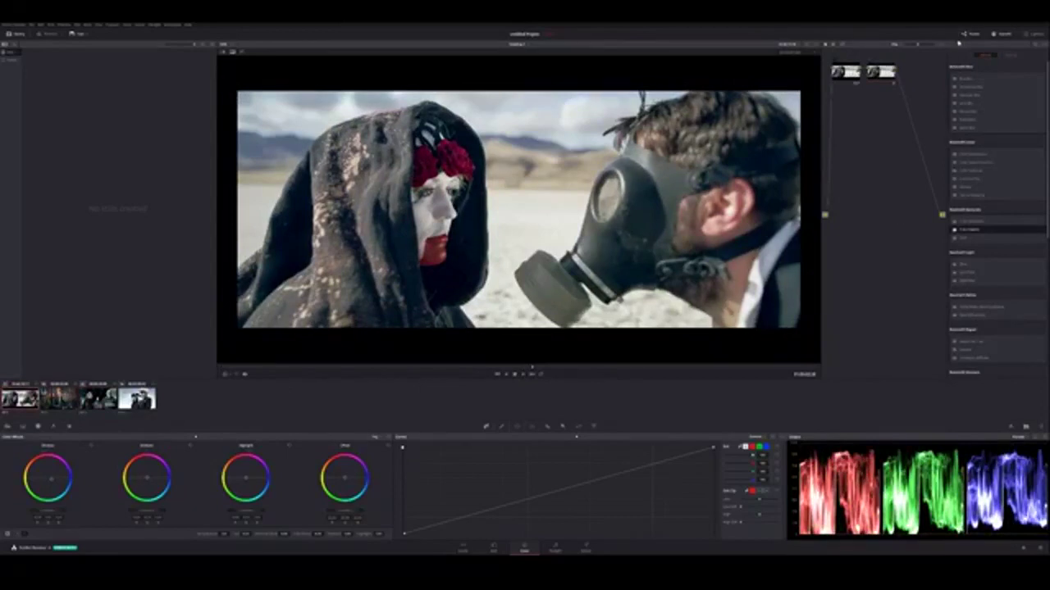
pyautogui.hotkey('alt', 's')
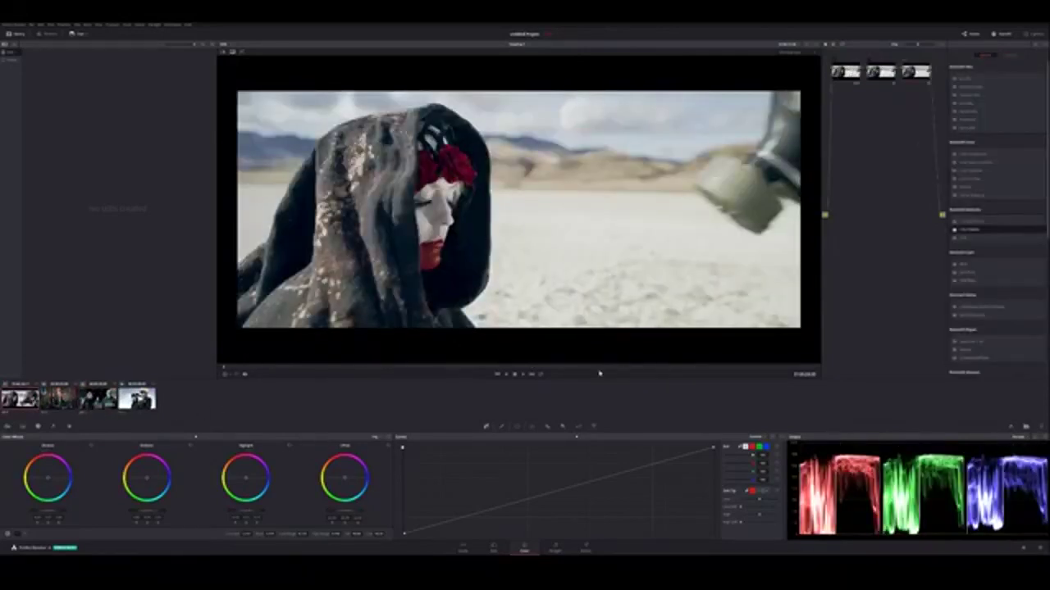
pyautogui.moveTo(577, 370); pyautogui.dragTo(586, 372)
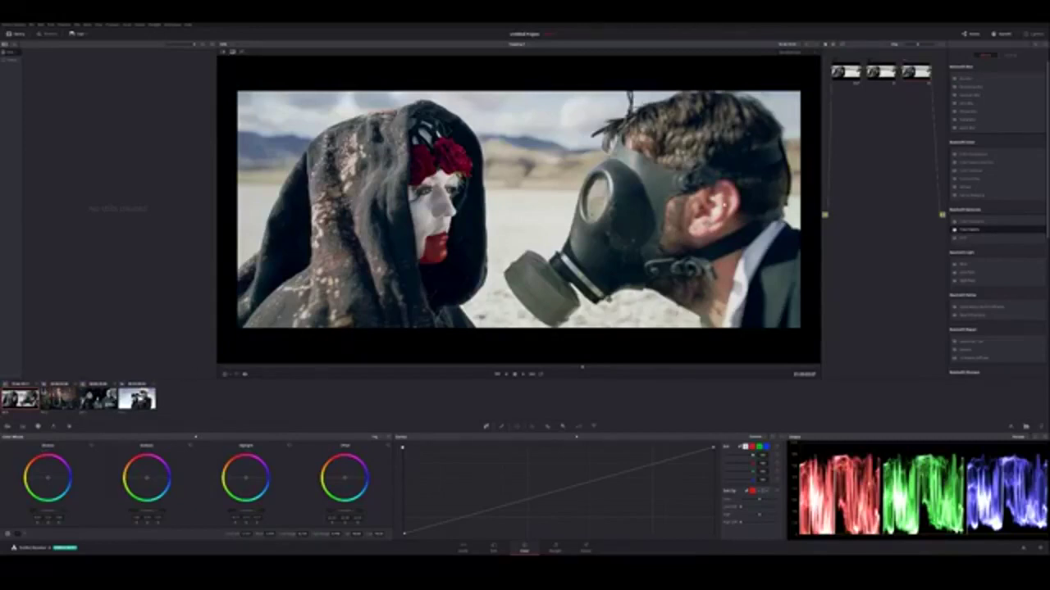
# Step: Compare the armoured trio still with the desert clip at the gas mask frame
pyautogui.click(96, 402)
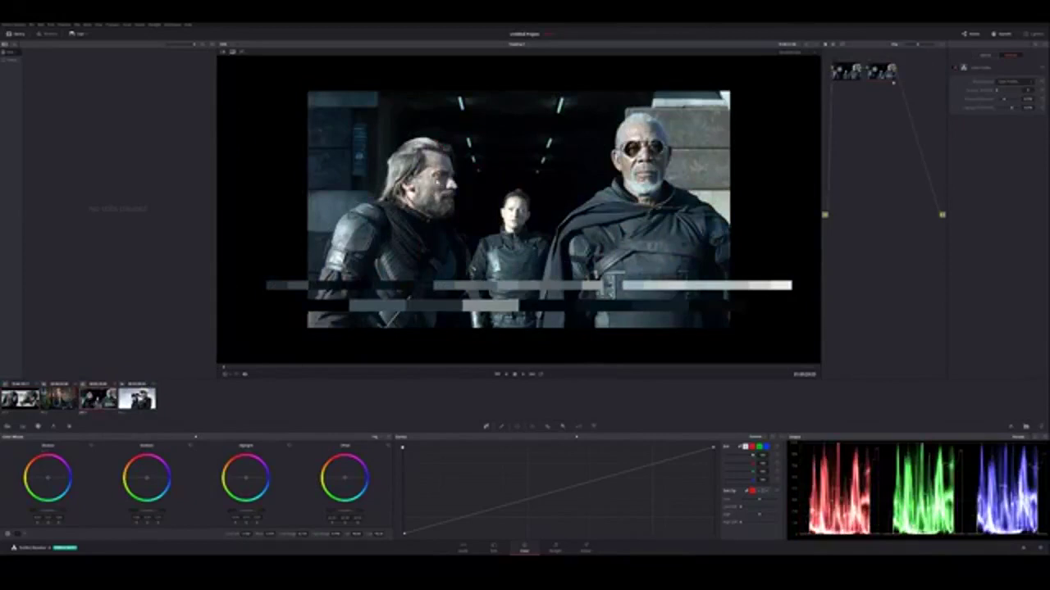
pyautogui.press('Up')
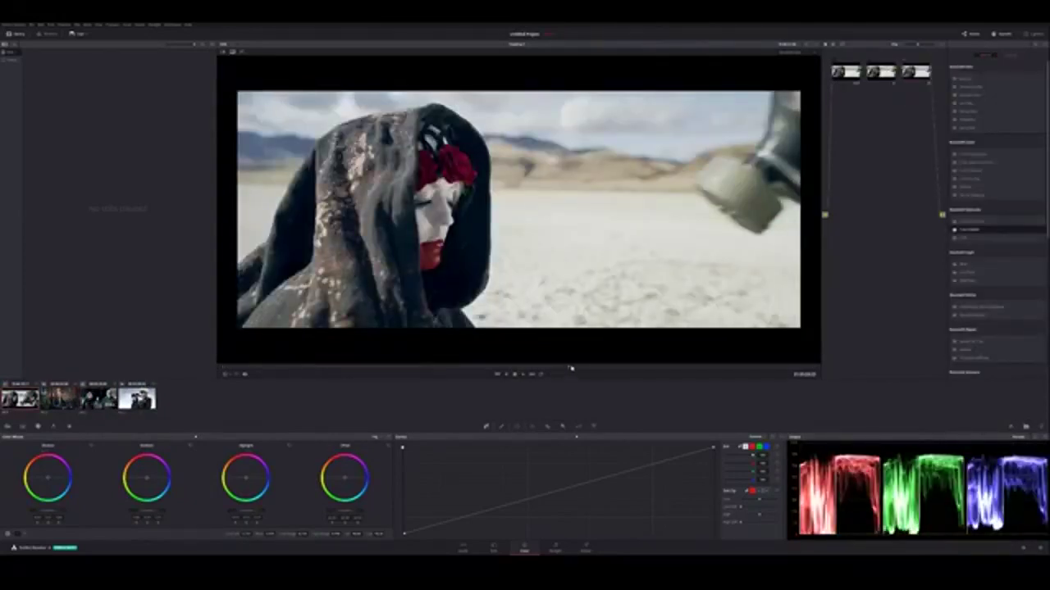
pyautogui.moveTo(569, 369); pyautogui.dragTo(600, 371)
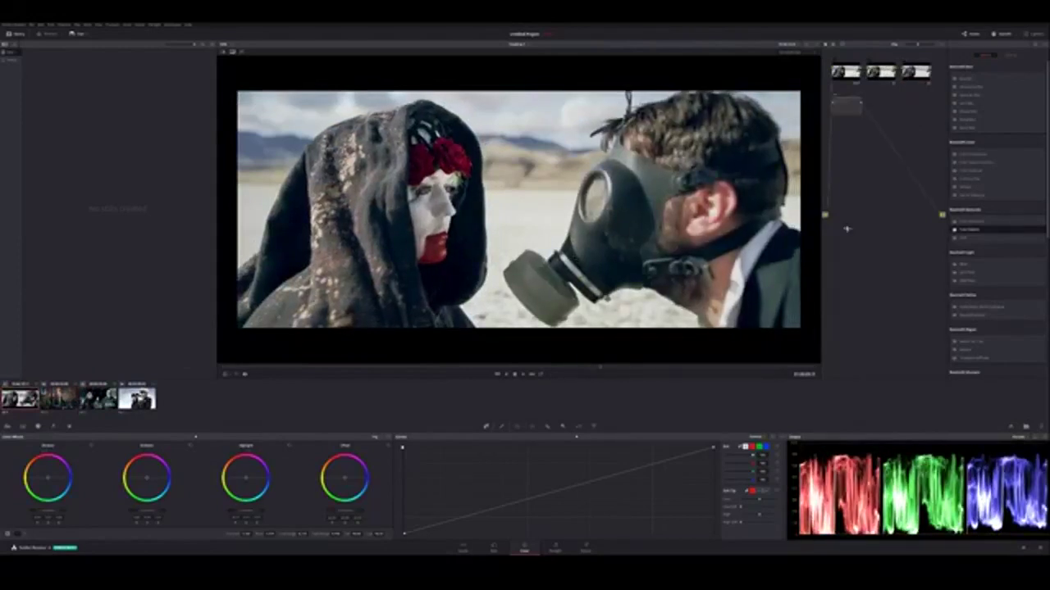
# Step: Append another serial node below the first row and sample the masked man's neck skin with the Qualifier
pyautogui.hotkey('alt', 's')
pyautogui.moveTo(846, 107); pyautogui.dragTo(872, 120)
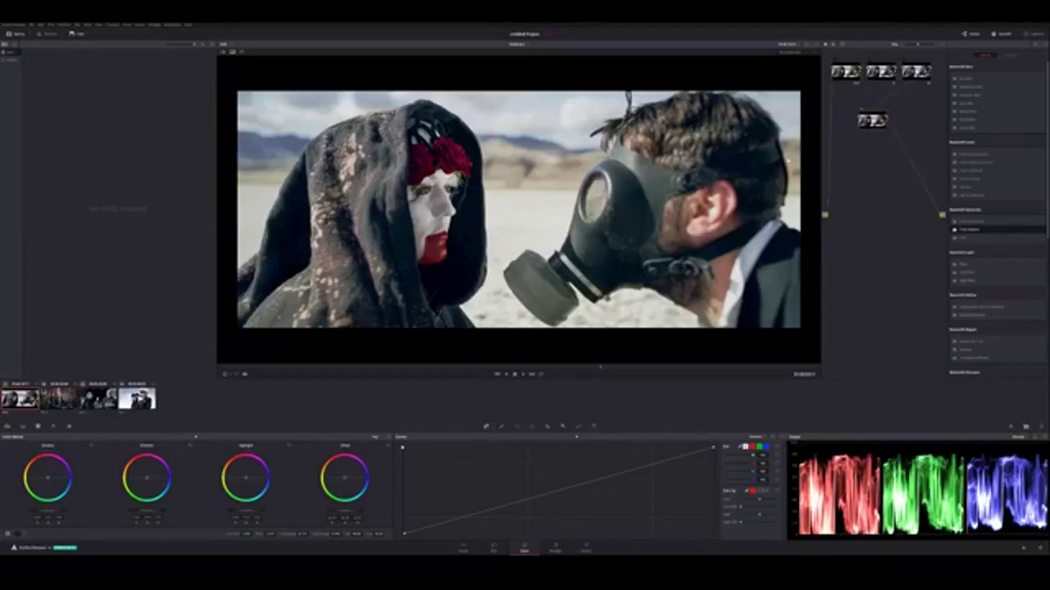
pyautogui.click(501, 426)
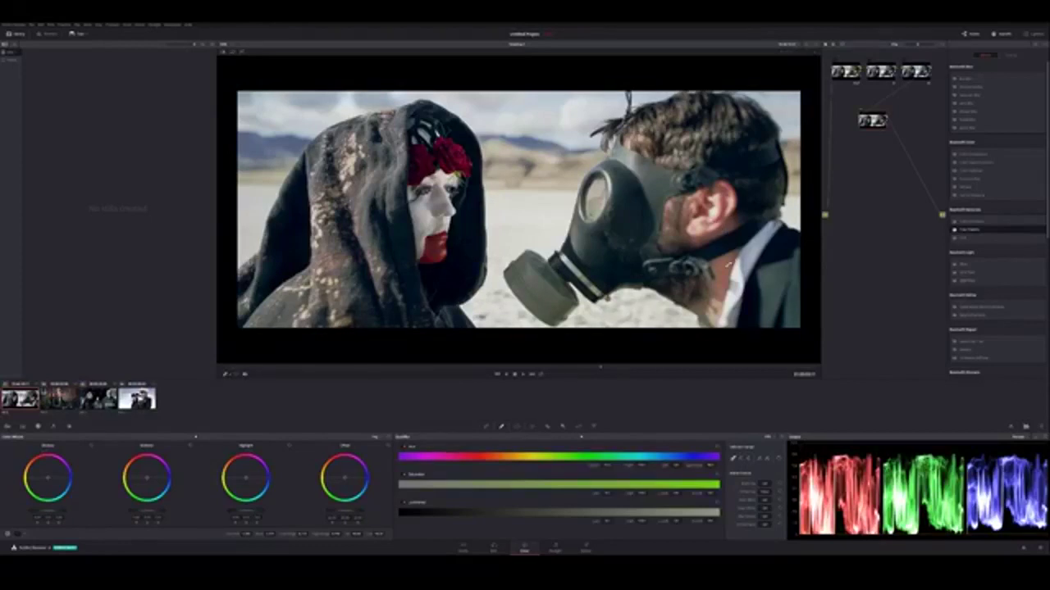
pyautogui.click(729, 263)
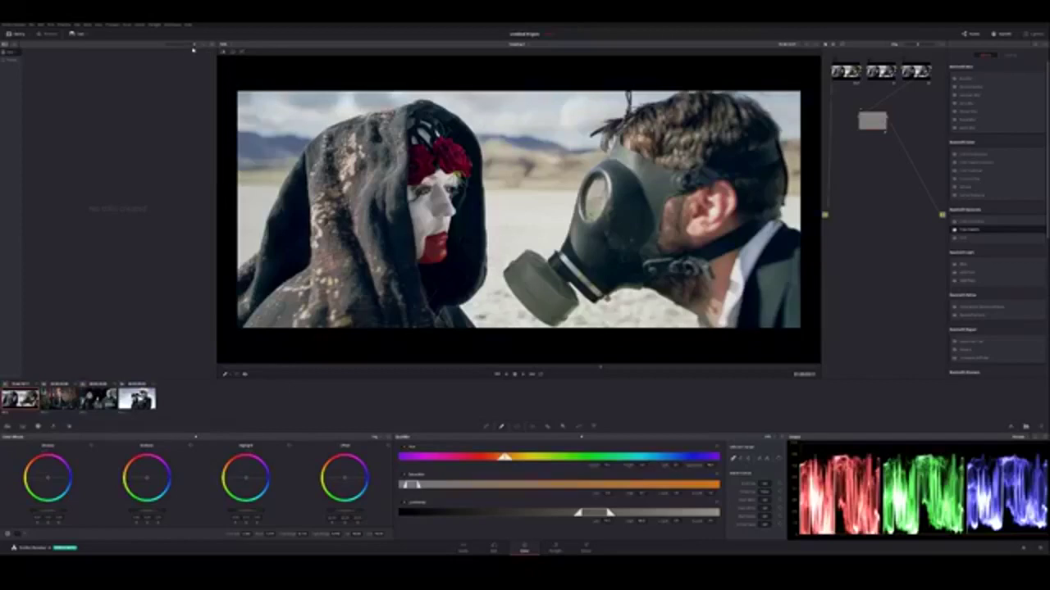
# Step: Refine the skin qualifier's hue, saturation and luminance ranges in highlight view, widening saturation and luminance, and return to the full image
pyautogui.click(249, 52)
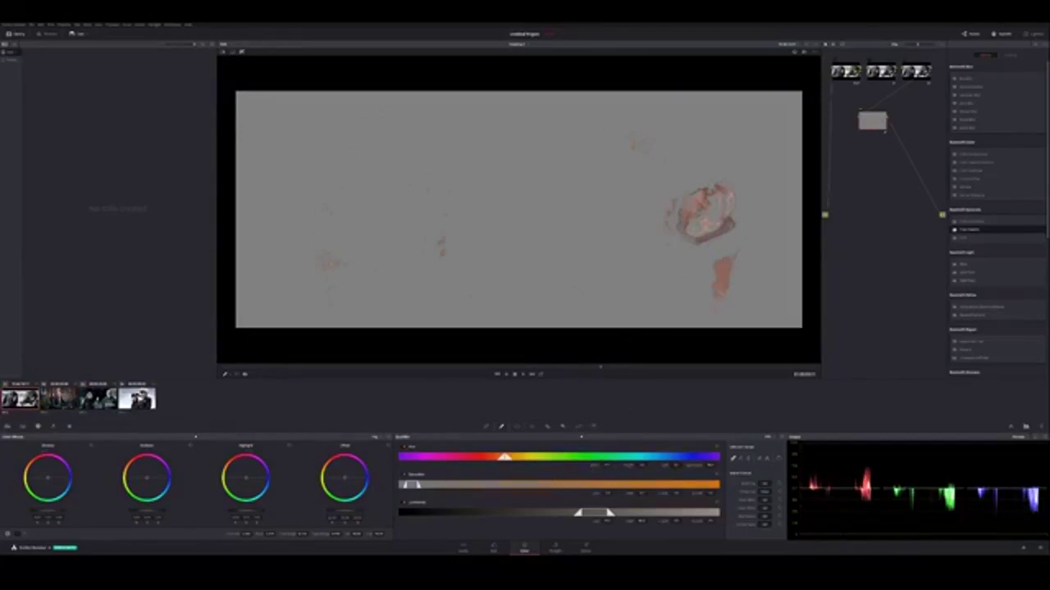
pyautogui.moveTo(594, 465); pyautogui.dragTo(627, 468)
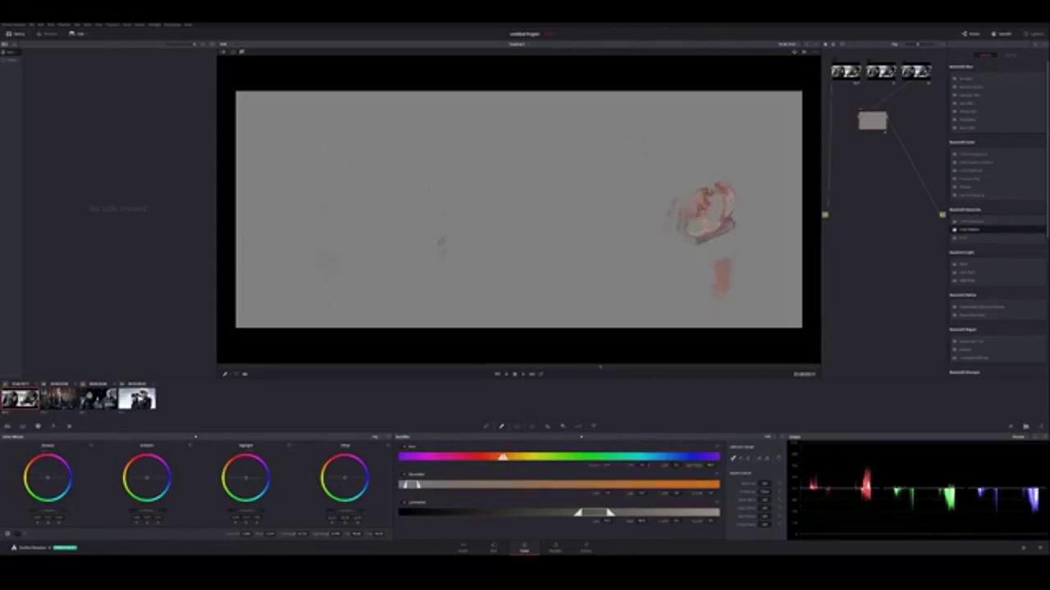
pyautogui.moveTo(502, 457); pyautogui.dragTo(502, 457)
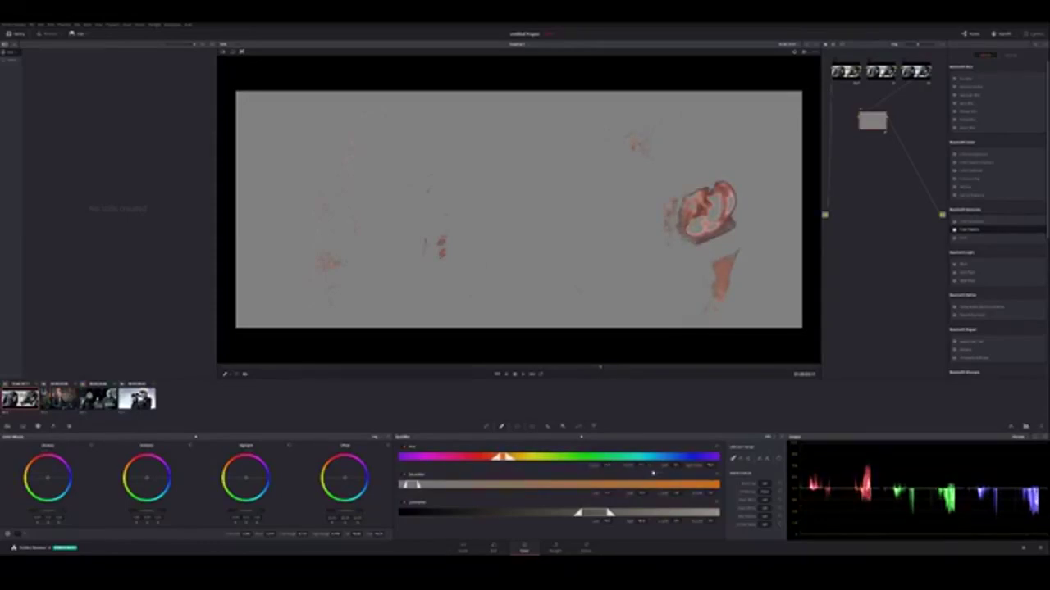
pyautogui.moveTo(597, 497); pyautogui.dragTo(594, 497)
pyautogui.moveTo(406, 485); pyautogui.dragTo(429, 485)
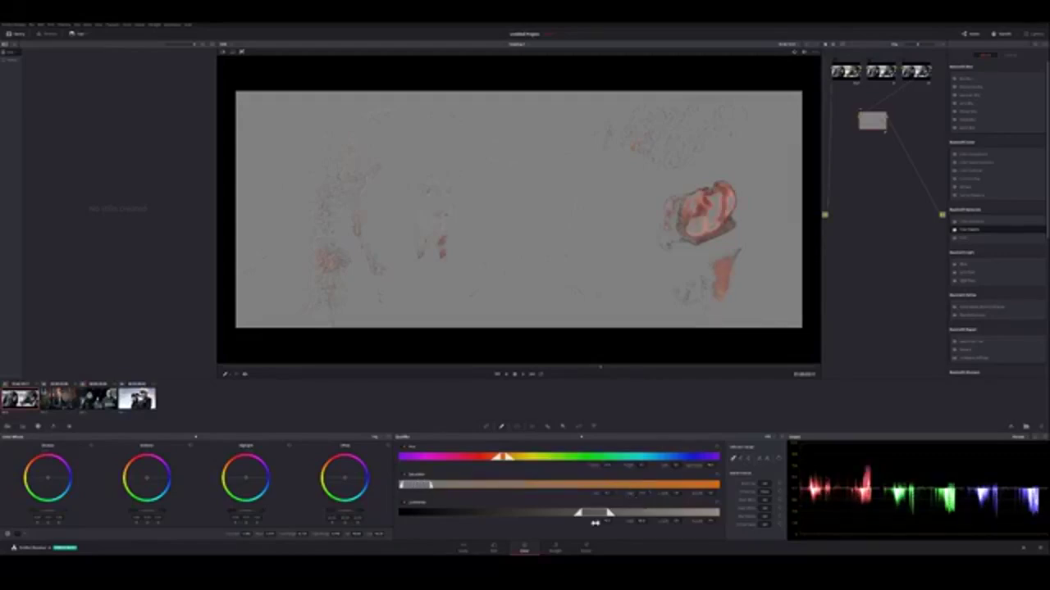
pyautogui.moveTo(579, 512); pyautogui.dragTo(630, 513)
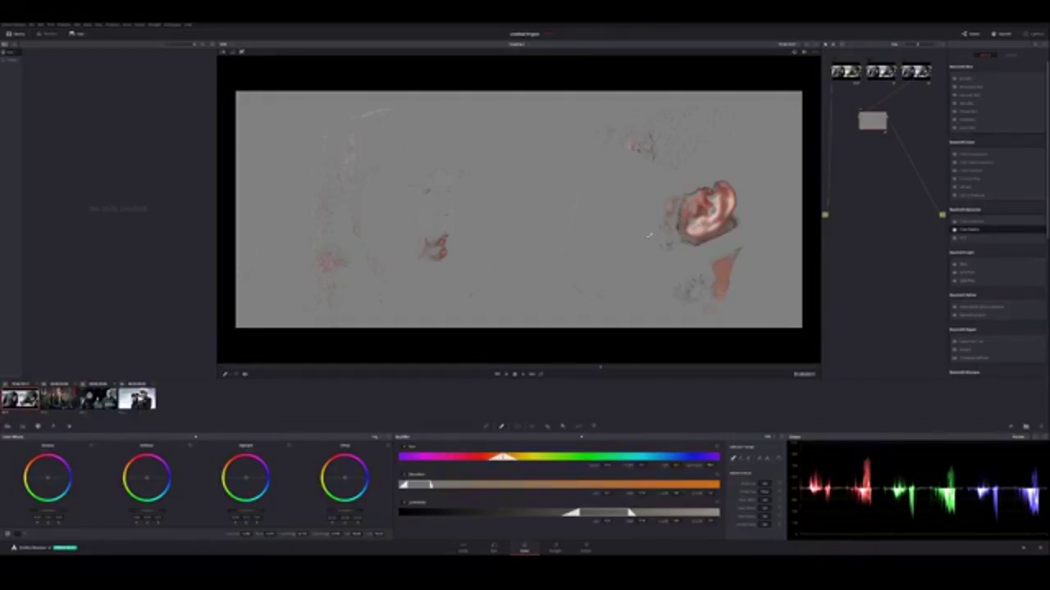
pyautogui.click(241, 52)
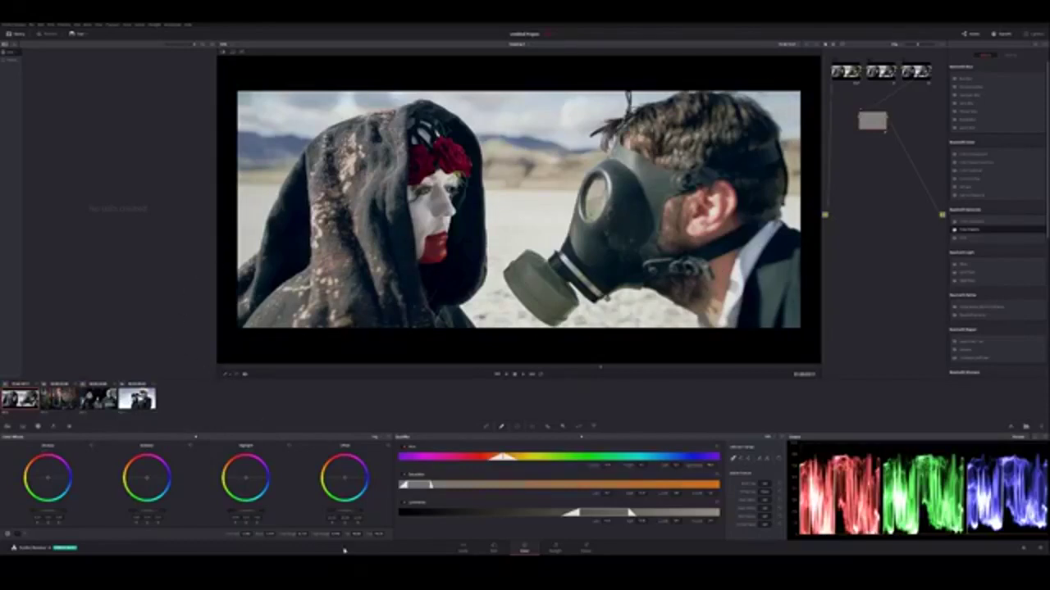
# Step: Inspect the masked man's skin up close, and compare the desert clip with the armoured trio still
pyautogui.click(27, 534)
pyautogui.click(18, 534)
pyautogui.scroll(3, 526, 271)
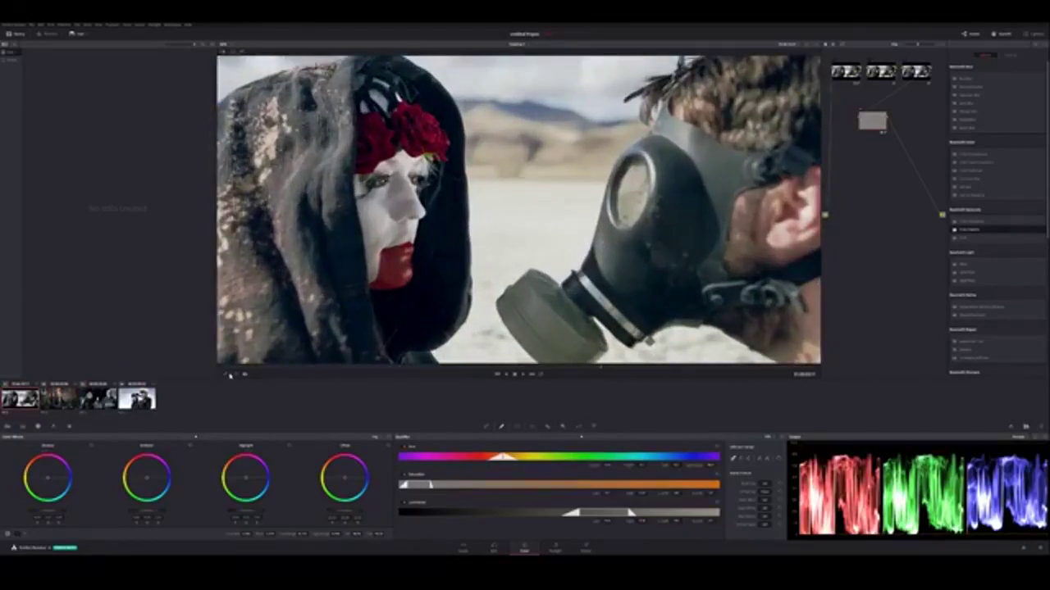
pyautogui.click(834, 44)
pyautogui.press('space')
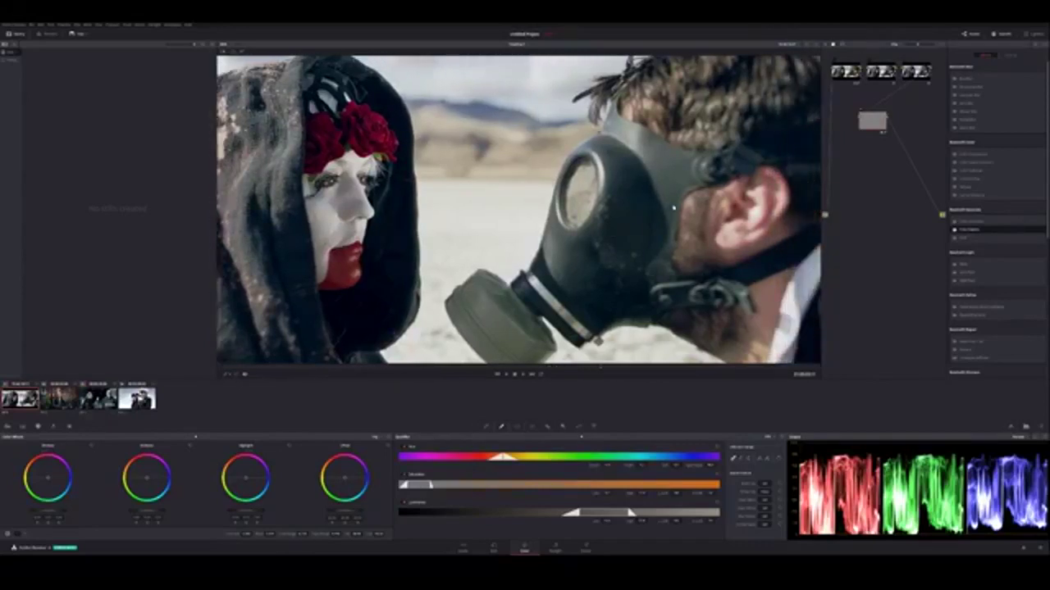
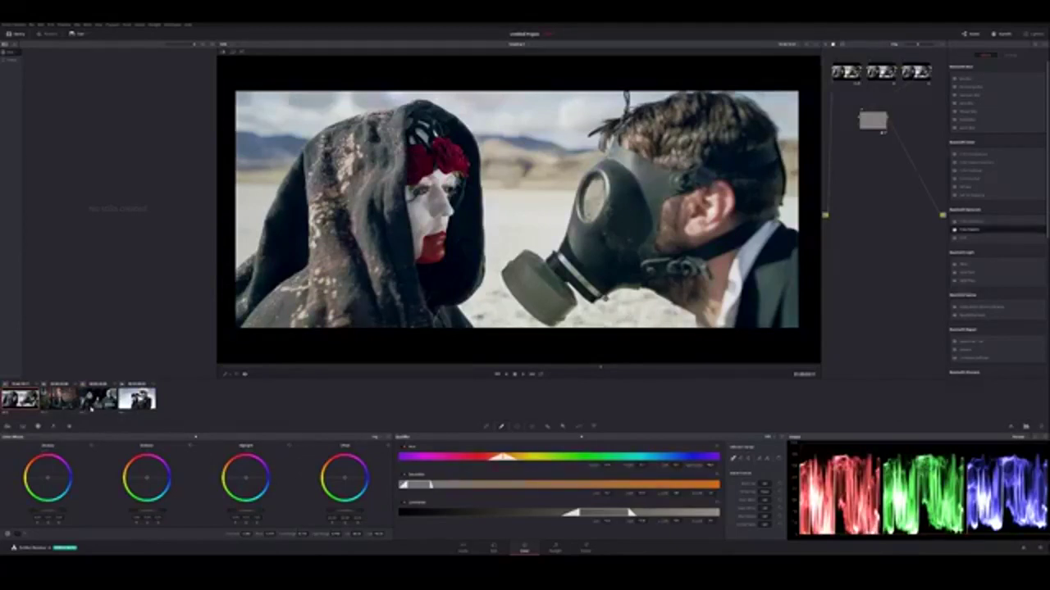
pyautogui.click(92, 402)
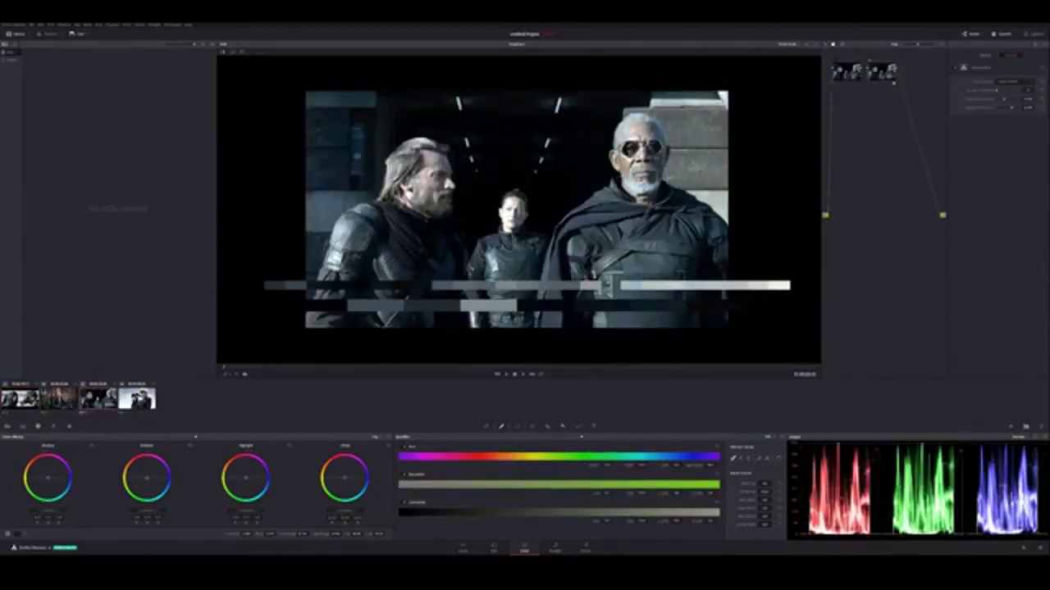
pyautogui.click(59, 400)
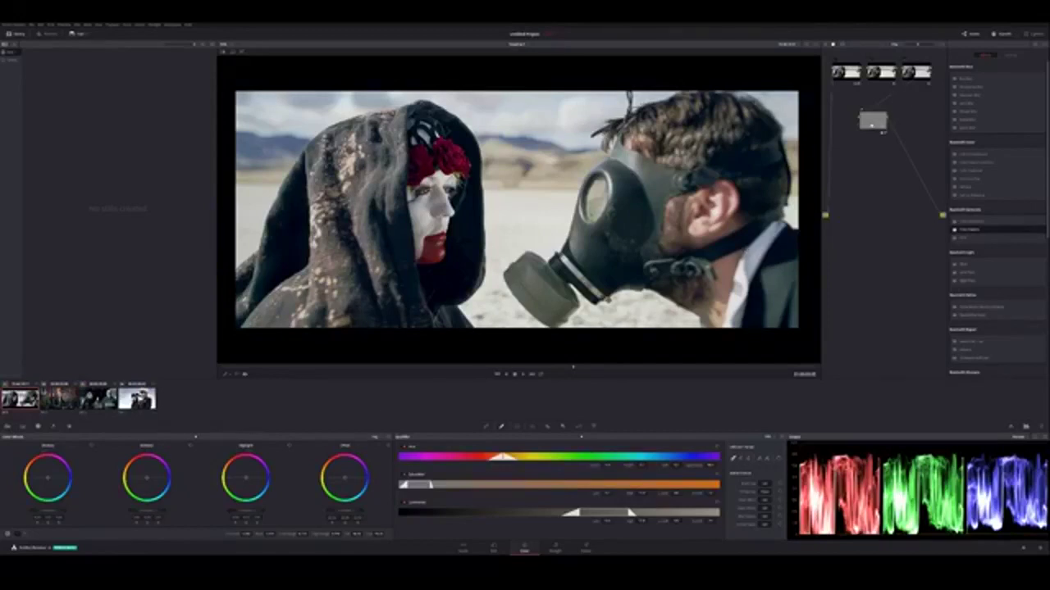
# Step: Append a serial node after the skin node and arrange both nodes in a second row below the first three
pyautogui.click(869, 128)
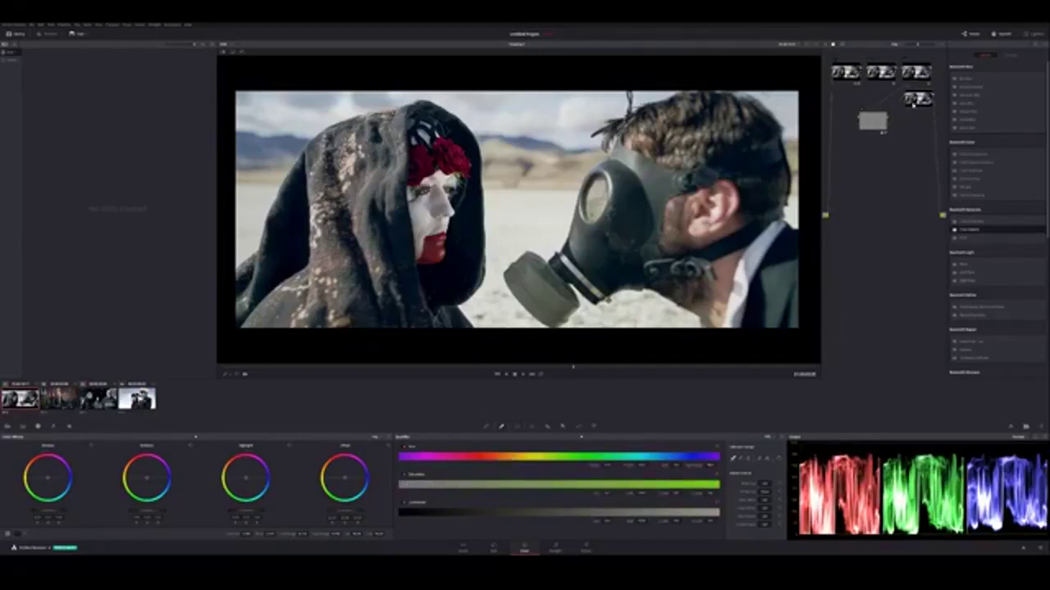
pyautogui.moveTo(917, 99); pyautogui.dragTo(916, 102)
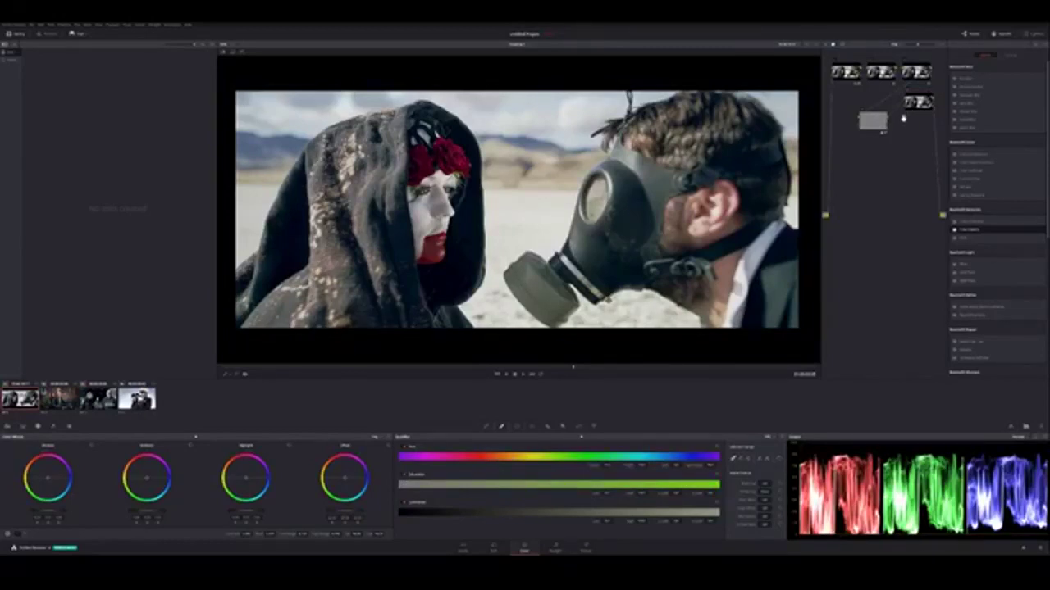
pyautogui.moveTo(912, 104); pyautogui.dragTo(847, 105)
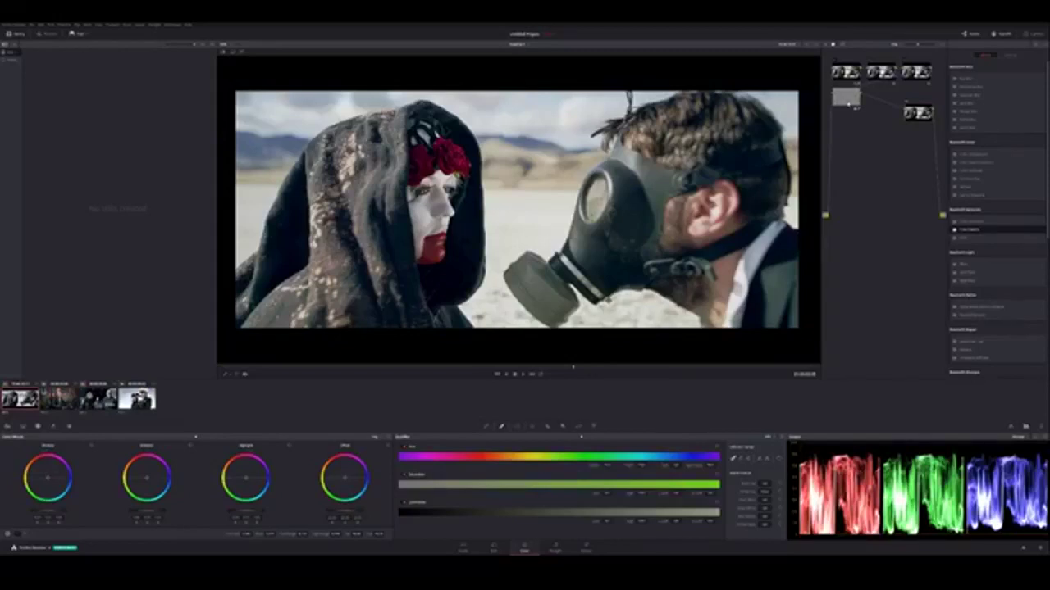
pyautogui.moveTo(927, 115); pyautogui.dragTo(925, 98)
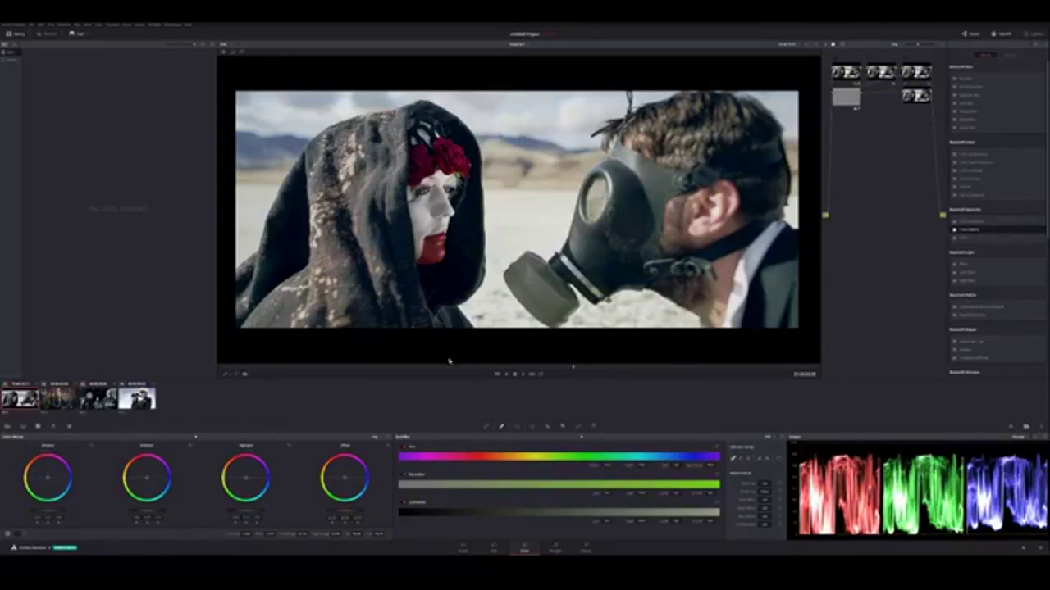
# Step: Lower the color boost on the desert clip's last node, checking the look against the armoured trio still
pyautogui.click(109, 400)
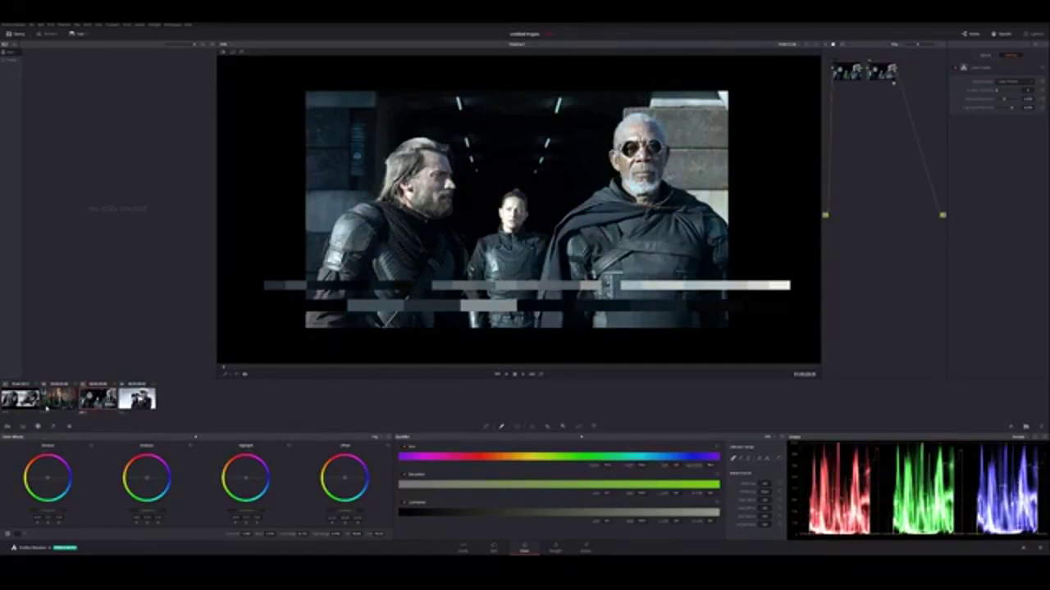
pyautogui.click(151, 398)
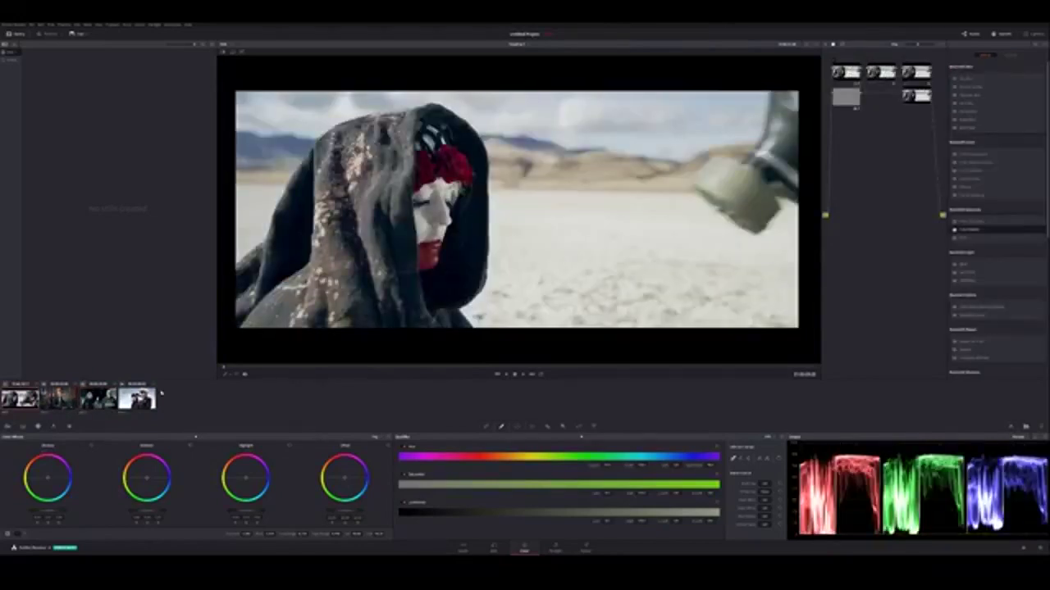
pyautogui.moveTo(469, 364); pyautogui.dragTo(618, 373)
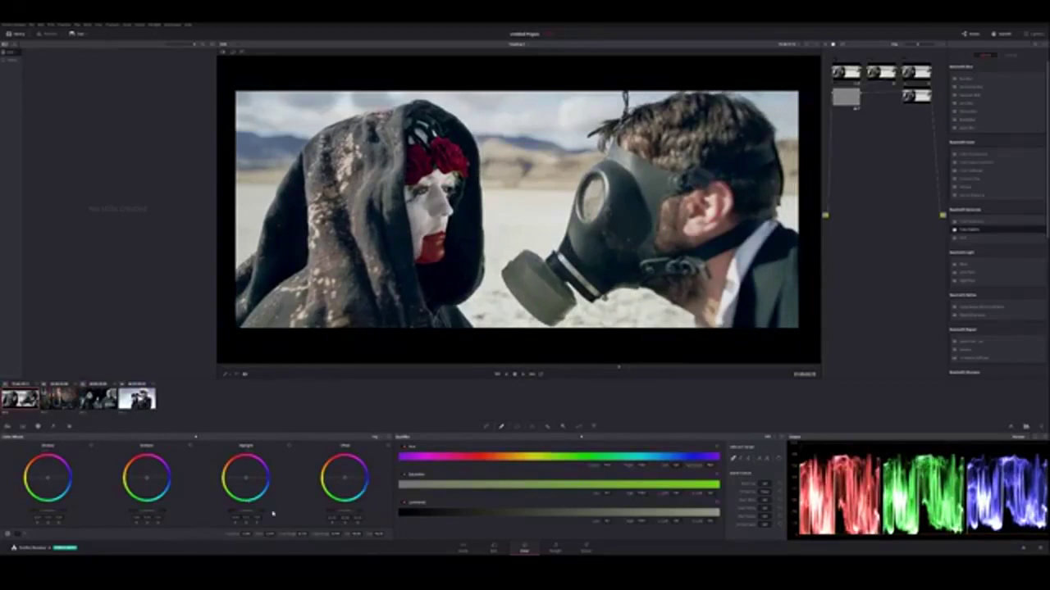
pyautogui.click(27, 537)
pyautogui.moveTo(310, 537)
pyautogui.mouseDown()
pyautogui.moveTo(263, 537)
pyautogui.moveTo(299, 536)
pyautogui.mouseUp()
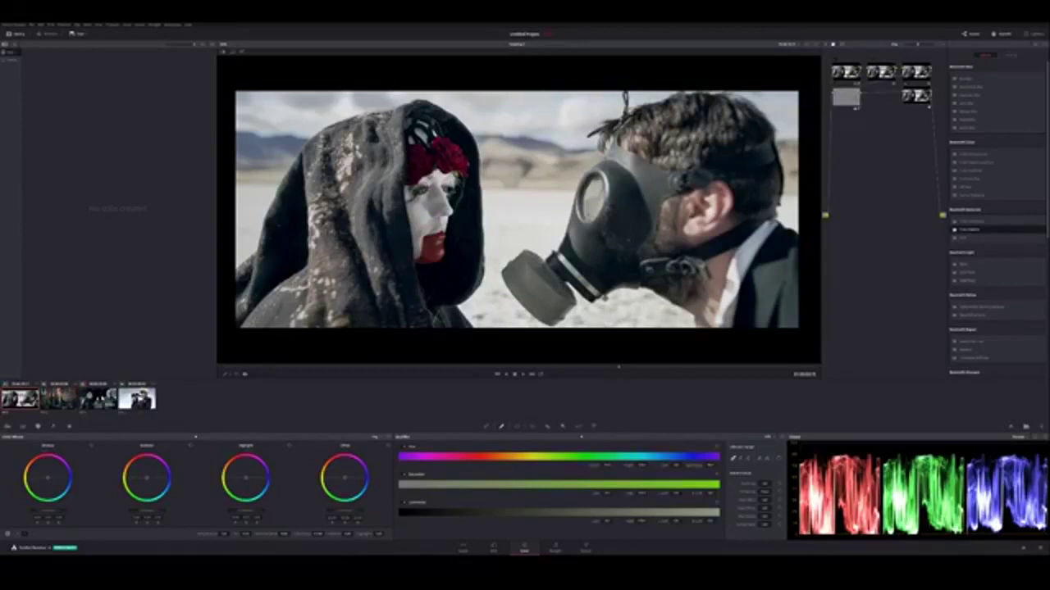
pyautogui.click(102, 398)
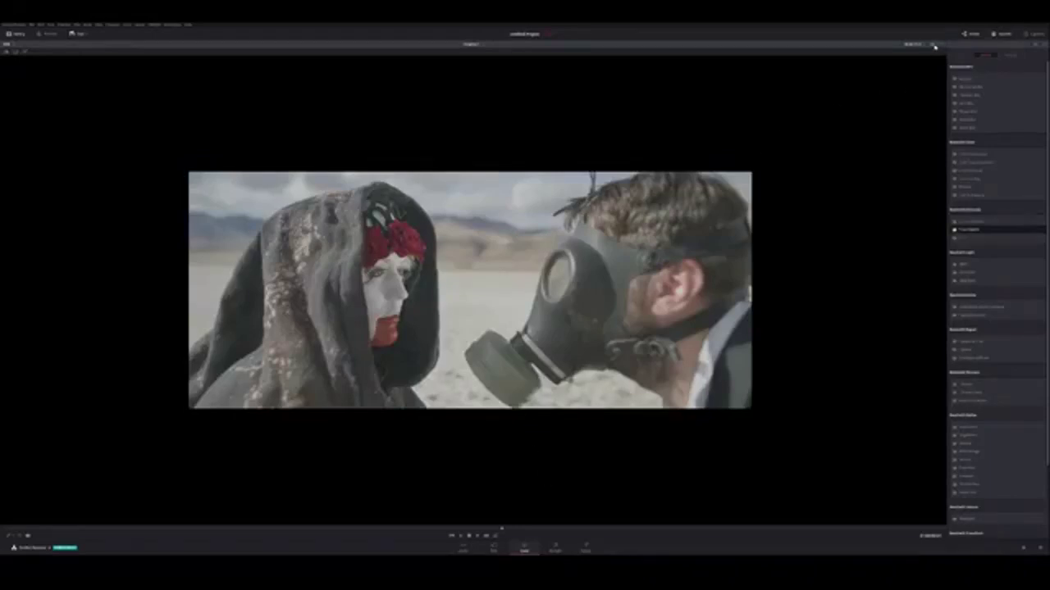
# Step: View the ungraded desert clip in enlarged viewer layouts, and hide and restore the clip thumbnails in the normal layout
pyautogui.hotkey('alt', 'f')
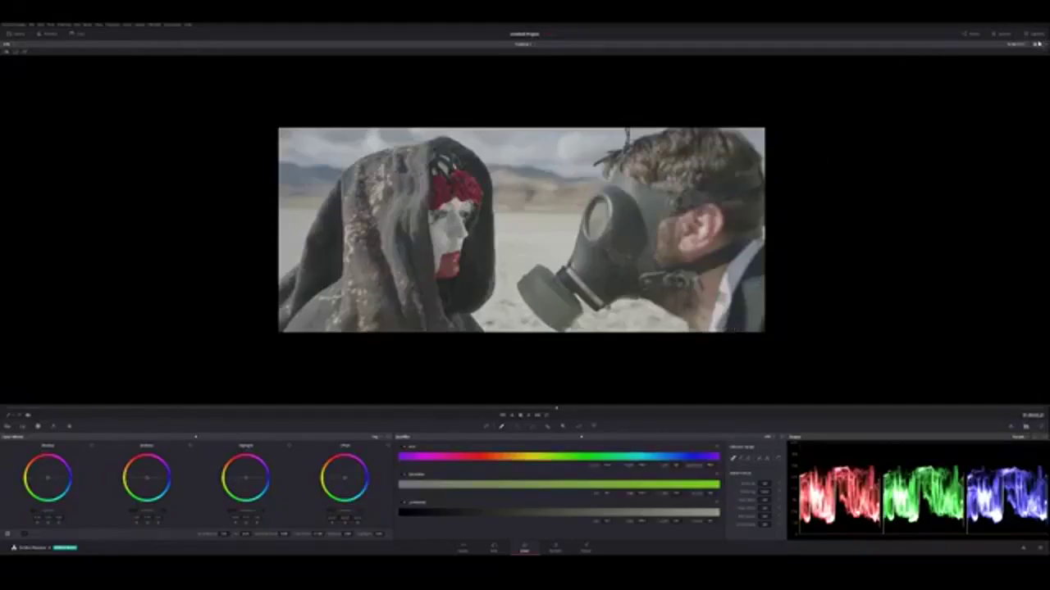
pyautogui.click(1033, 46)
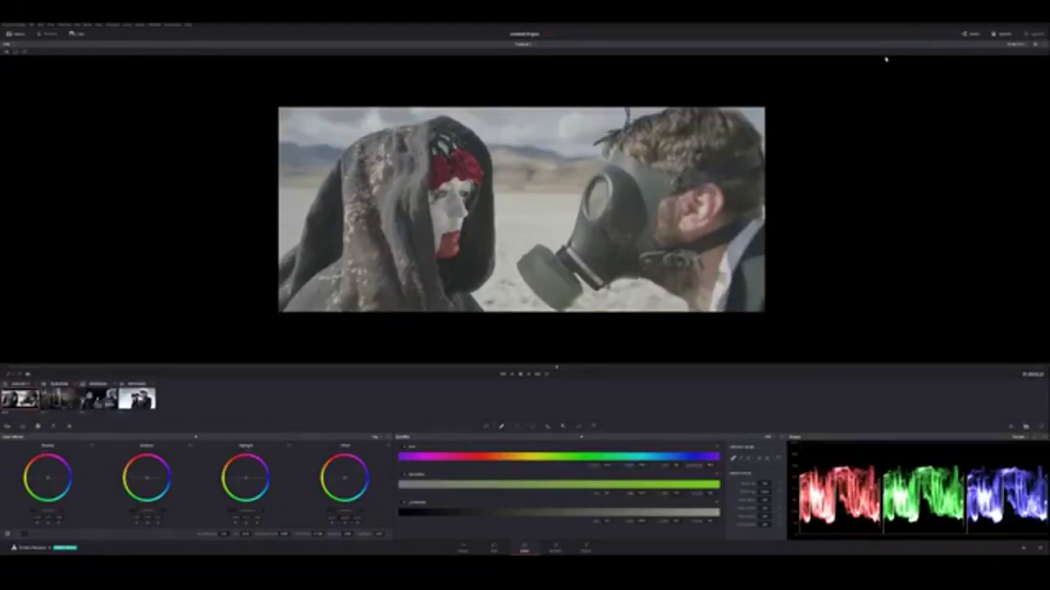
pyautogui.hotkey('alt', 'f')
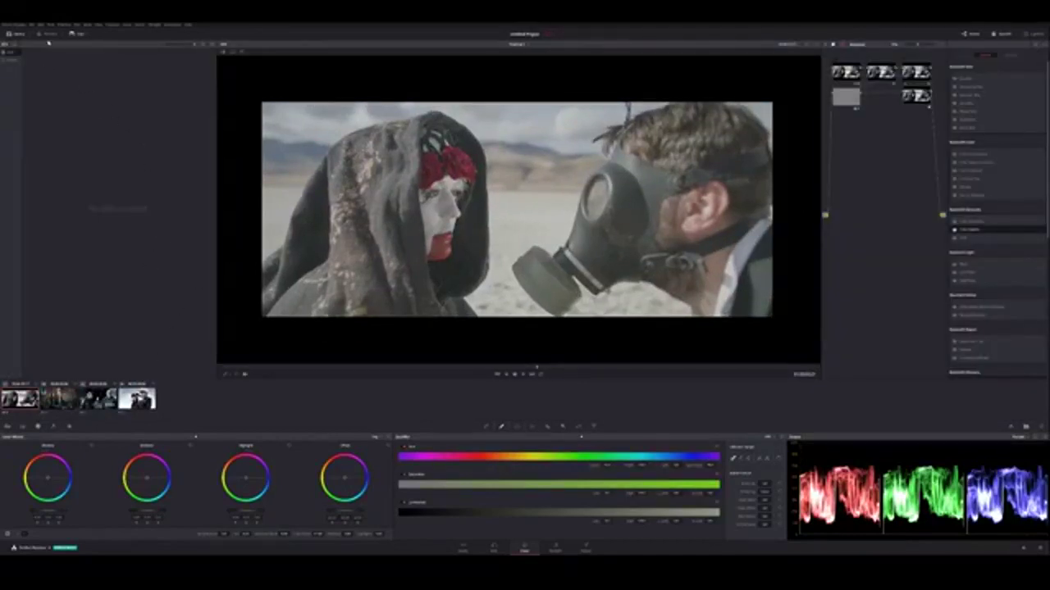
pyautogui.click(82, 34)
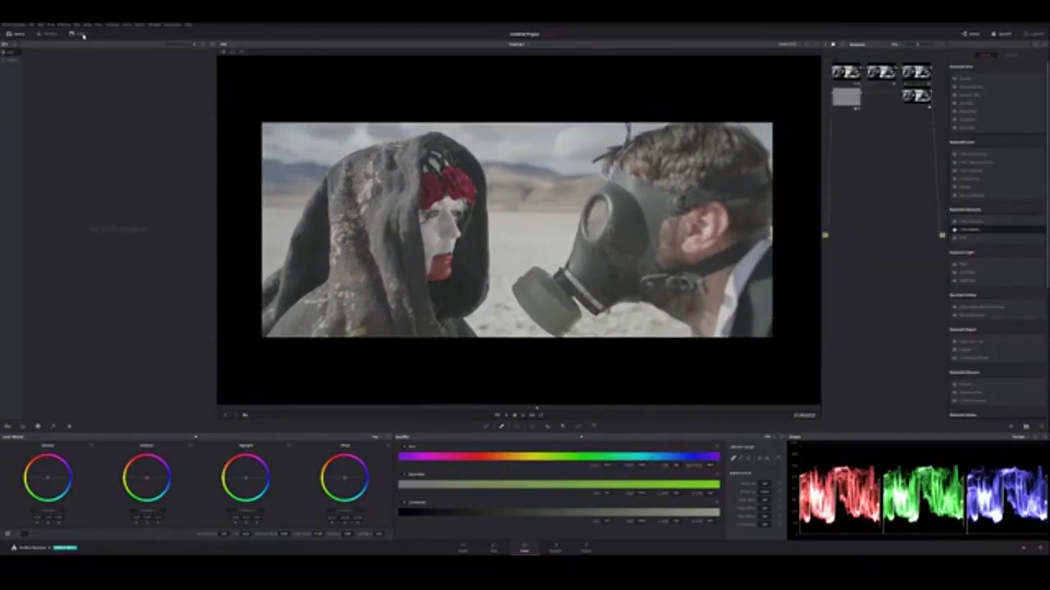
pyautogui.click(82, 35)
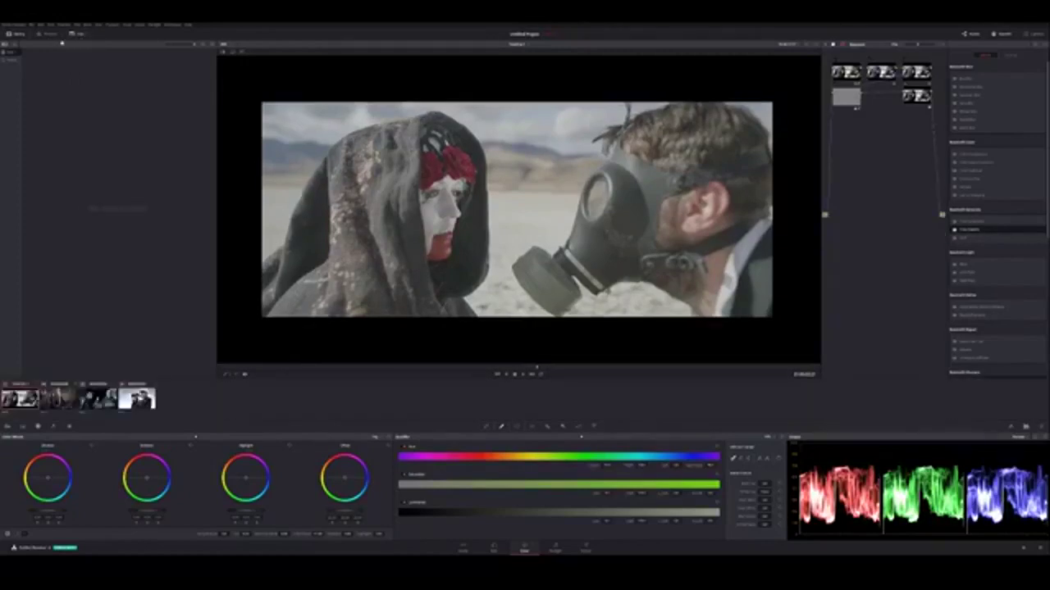
# Step: Compare the ungraded desert clip side by side with the armoured trio still, and turn the grade back on
pyautogui.click(17, 35)
pyautogui.scroll(5, 350, 246)
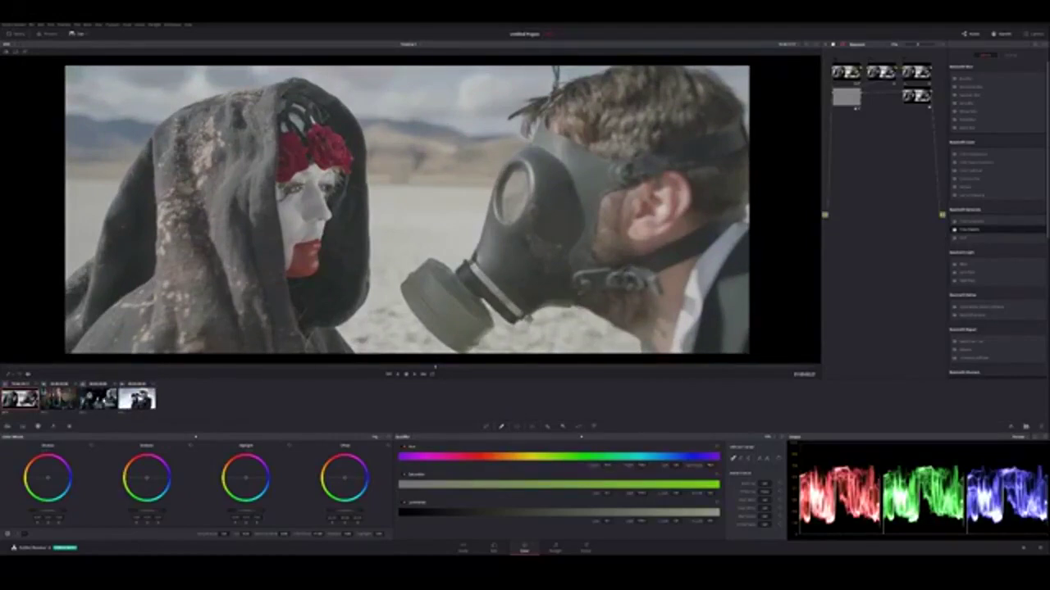
pyautogui.keyDown('ctrl'); pyautogui.click(98, 397); pyautogui.keyUp('ctrl')
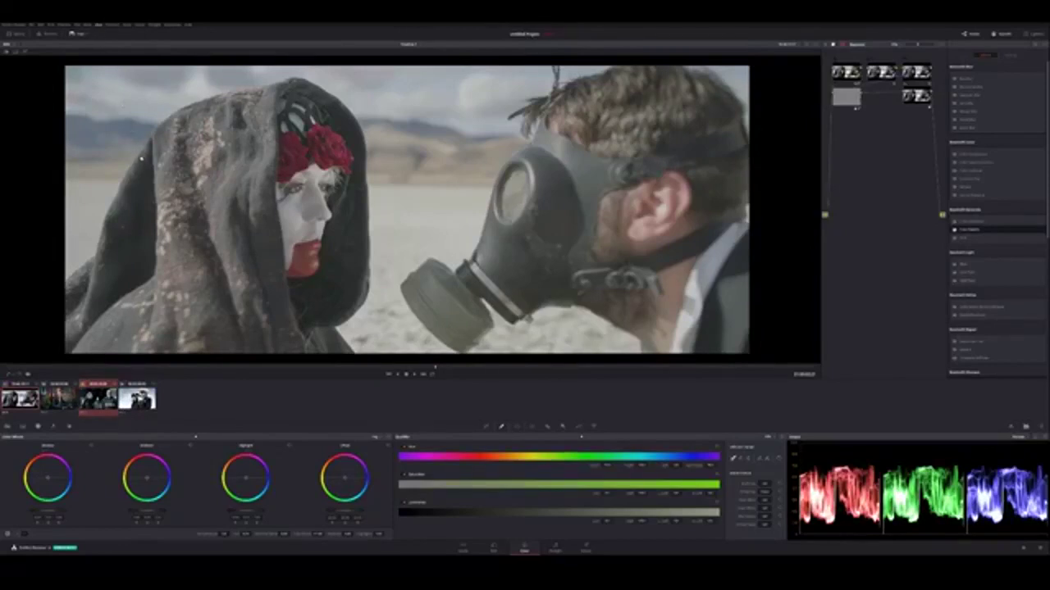
pyautogui.hotkey('ctrl', 'alt', 'w')
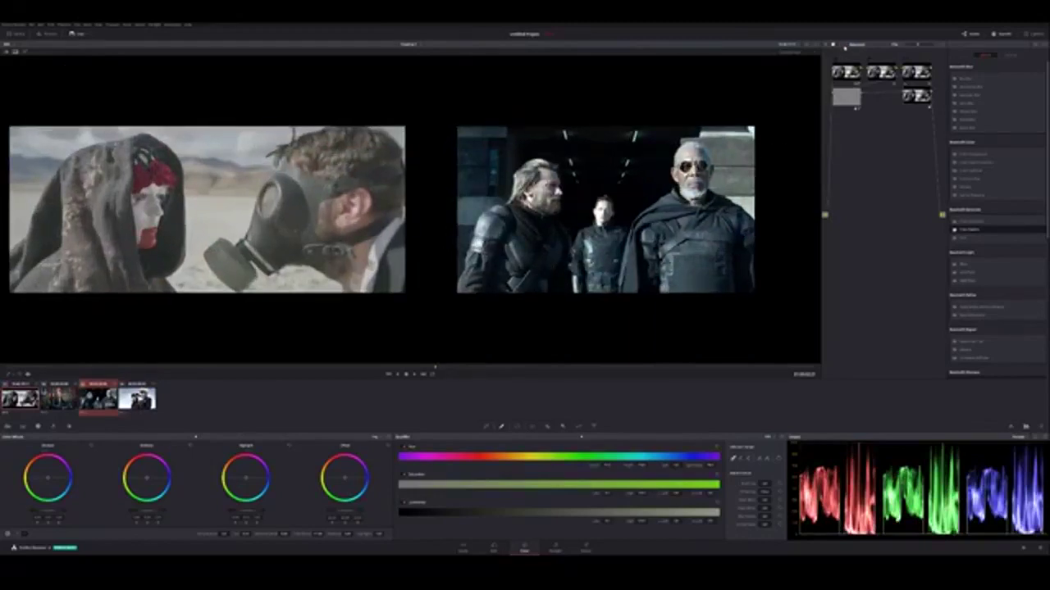
pyautogui.click(845, 46)
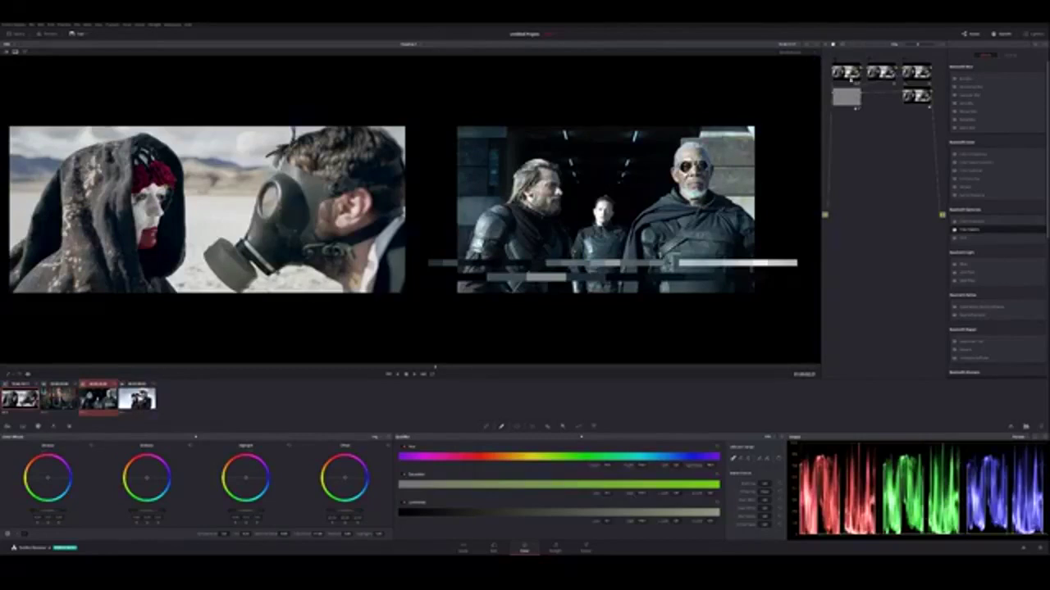
pyautogui.hotkey('alt', 's')
pyautogui.moveTo(872, 167); pyautogui.dragTo(847, 135)
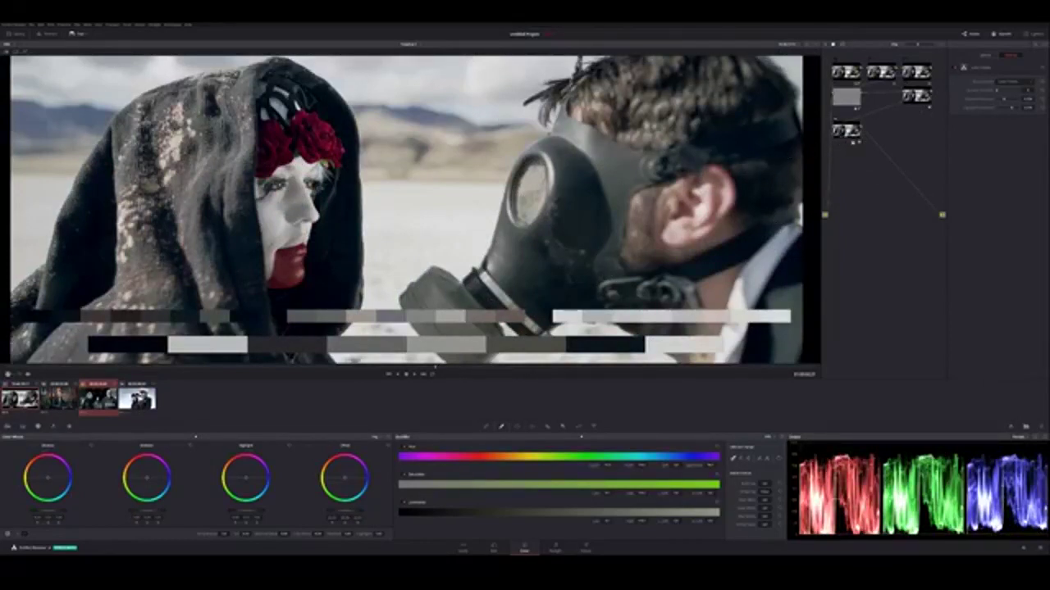
pyautogui.press('Delete')
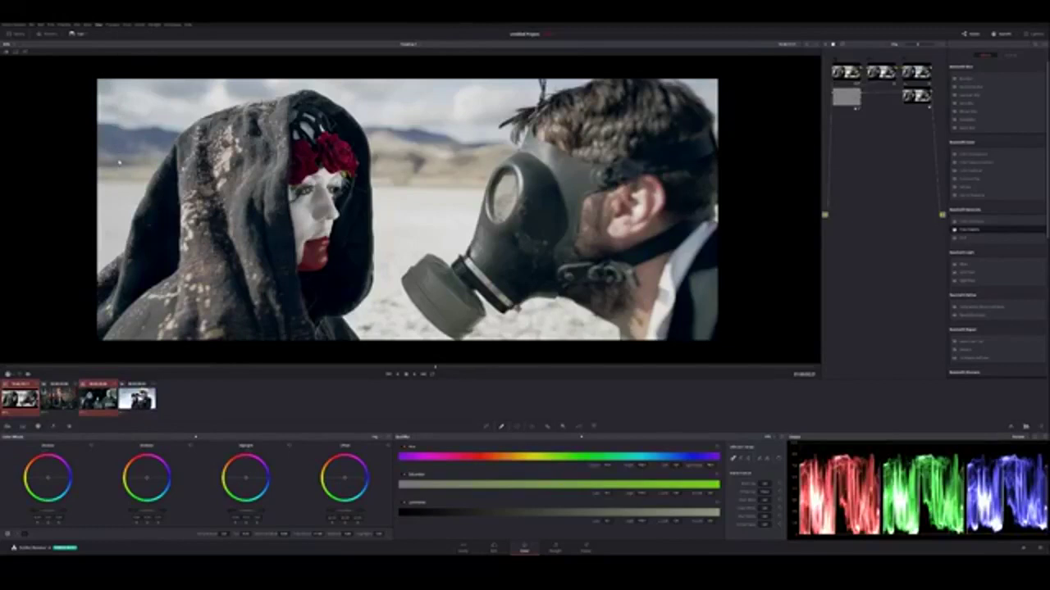
# Step: Compare the graded desert clip with the armoured trio still in normal and enlarged split views, and return to the desert clip alone
pyautogui.hotkey('ctrl', 'alt', 'w')
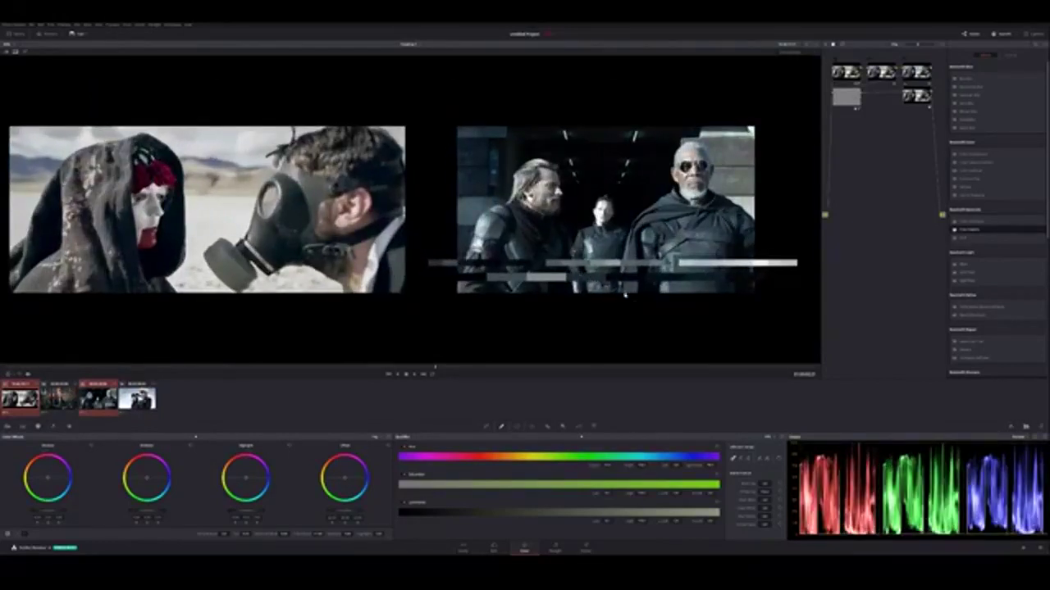
pyautogui.hotkey('alt', 'f')
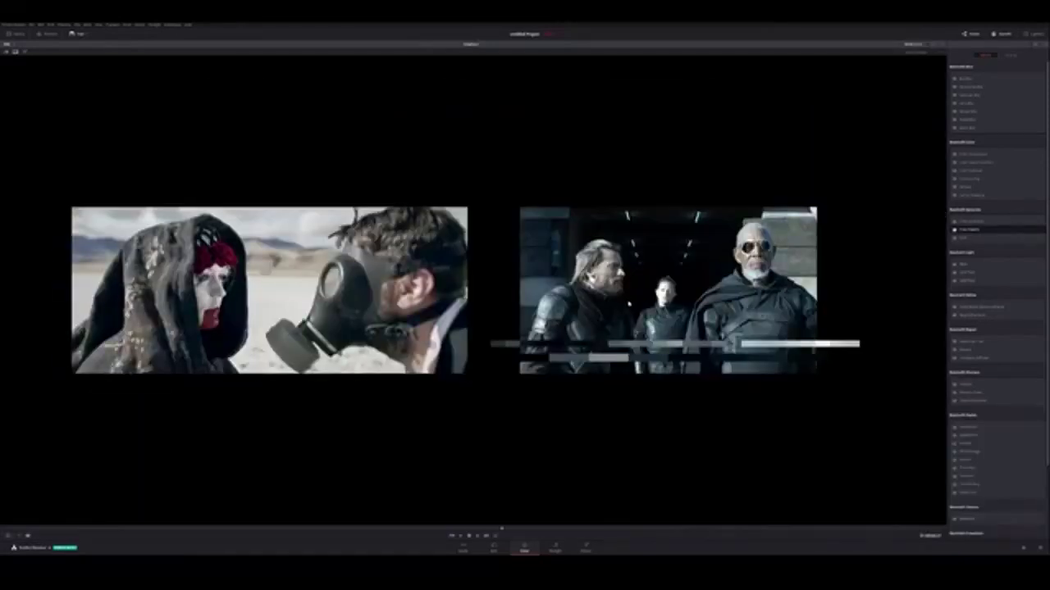
pyautogui.hotkey('alt', 'f')
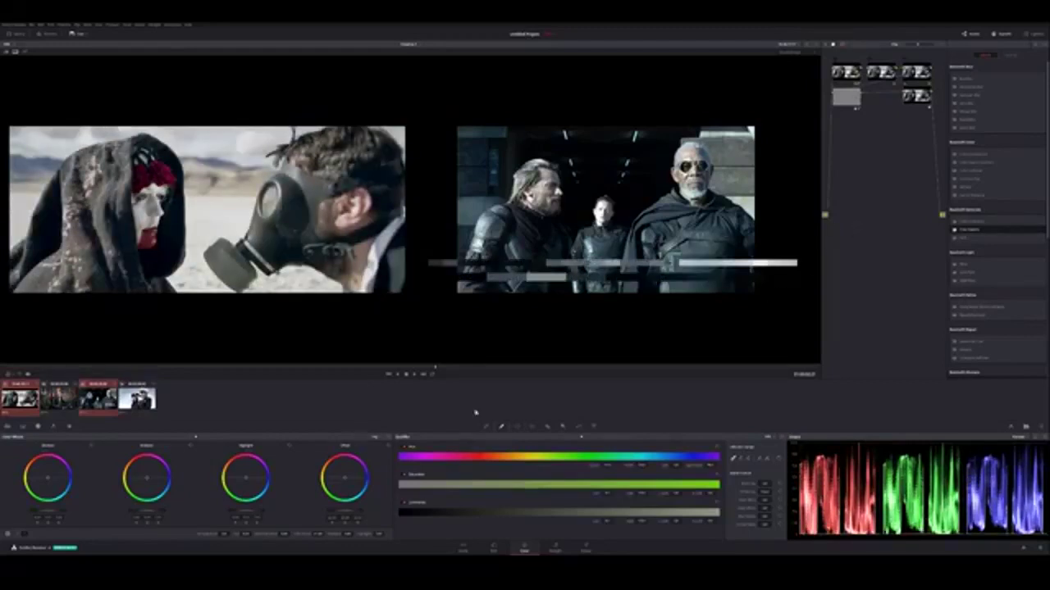
pyautogui.click(33, 406)
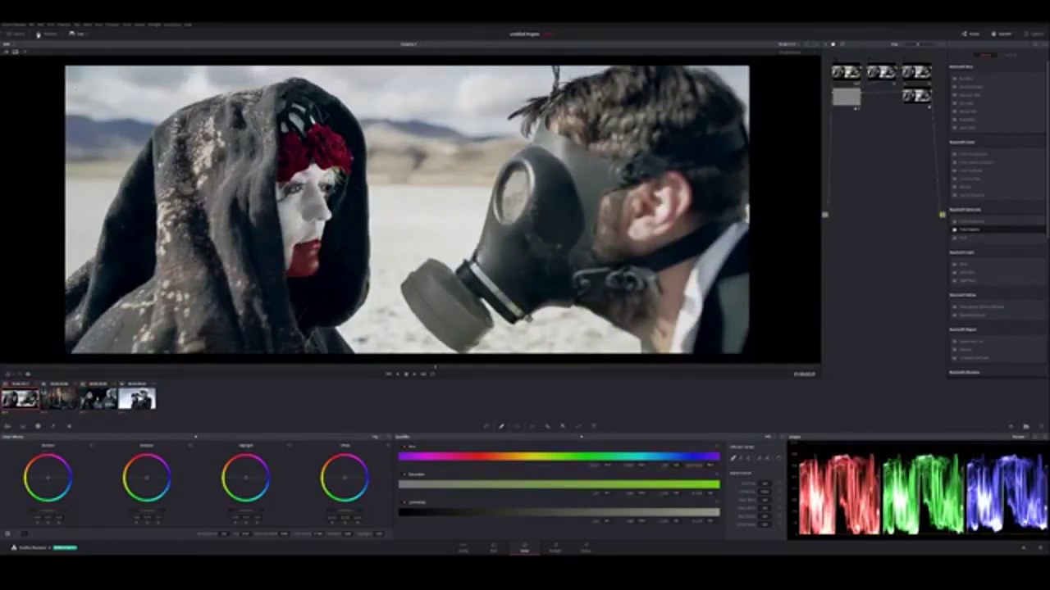
# Step: Save a still of the desert grade in the gallery, and reset the clip to a single ungraded node
pyautogui.click(15, 34)
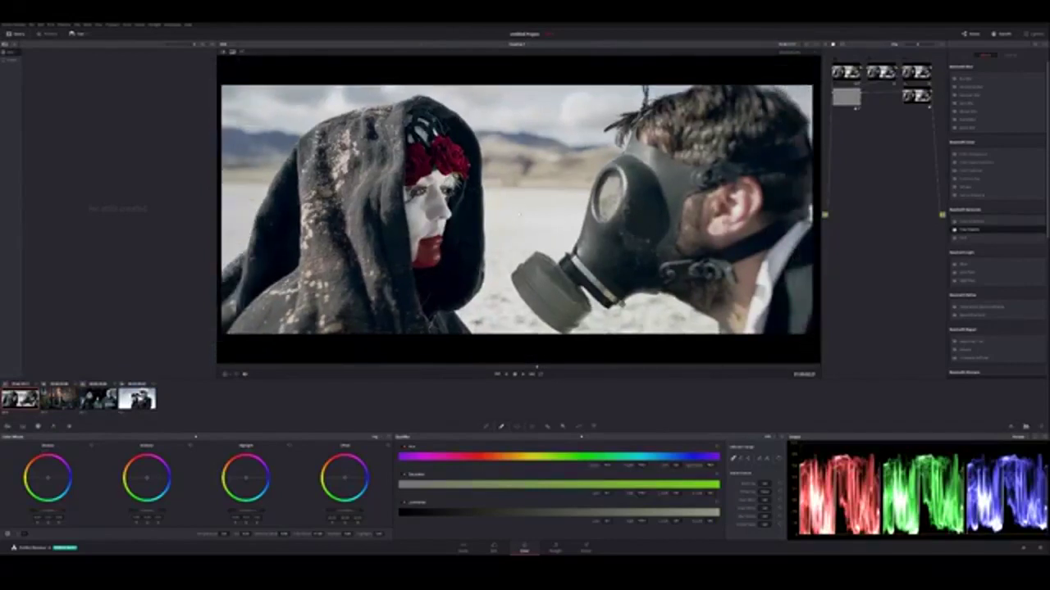
pyautogui.hotkey('ctrl', 'alt', 'g')
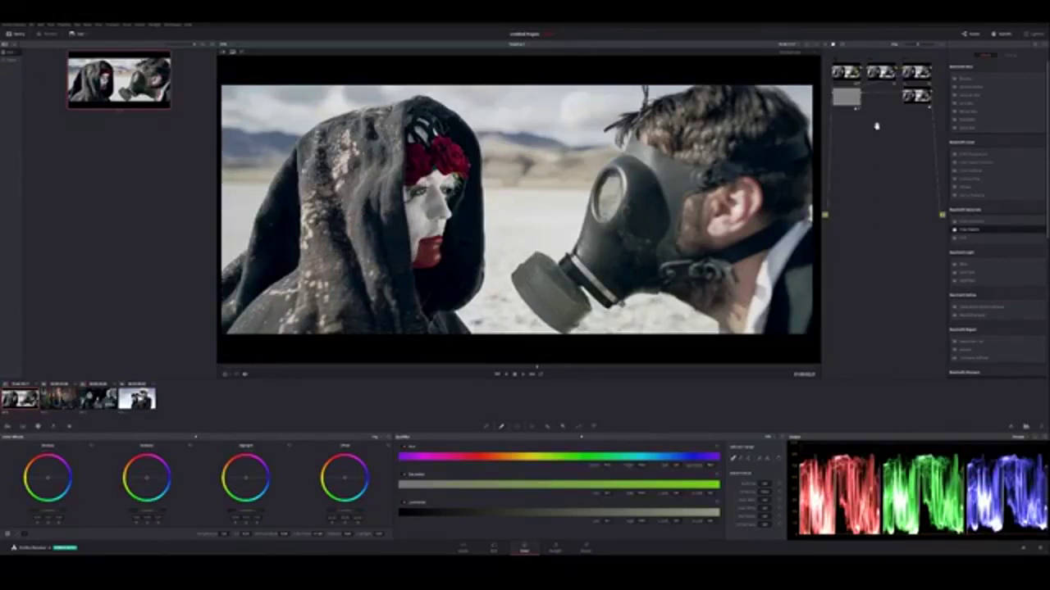
pyautogui.hotkey('ctrl', 'Home')
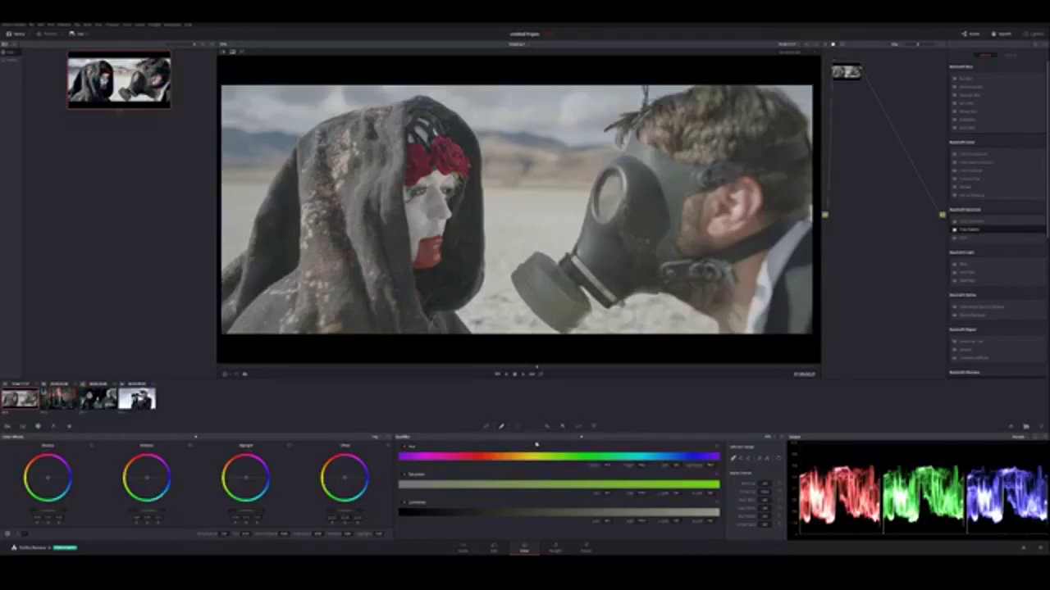
# Step: Shape a gentle S-curve on the desert clip's first node, lowering the shadows and raising the highlights
pyautogui.click(488, 427)
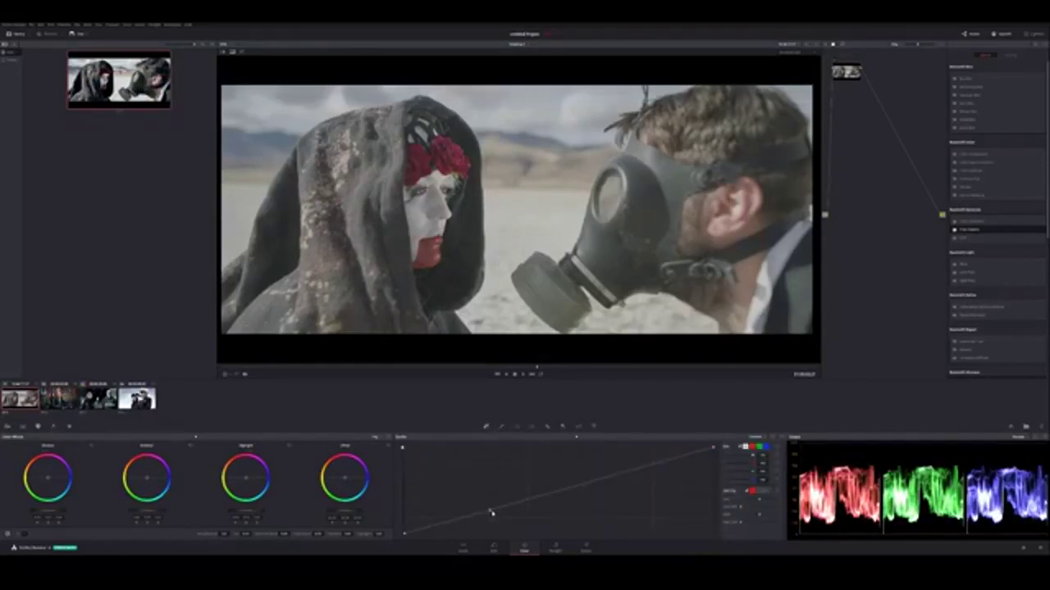
pyautogui.moveTo(490, 510); pyautogui.dragTo(497, 516)
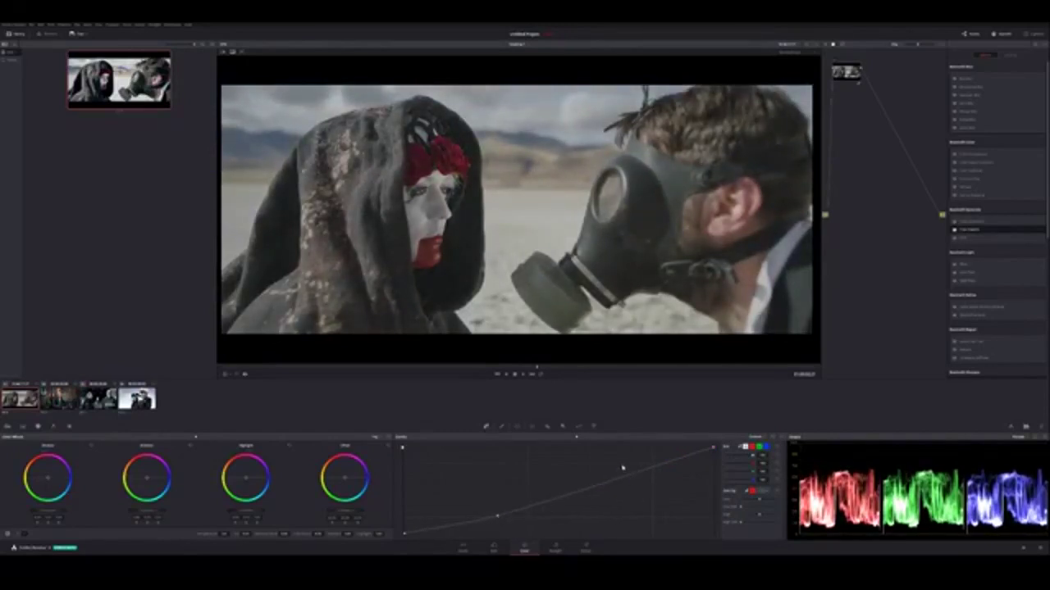
pyautogui.moveTo(624, 476); pyautogui.dragTo(624, 464)
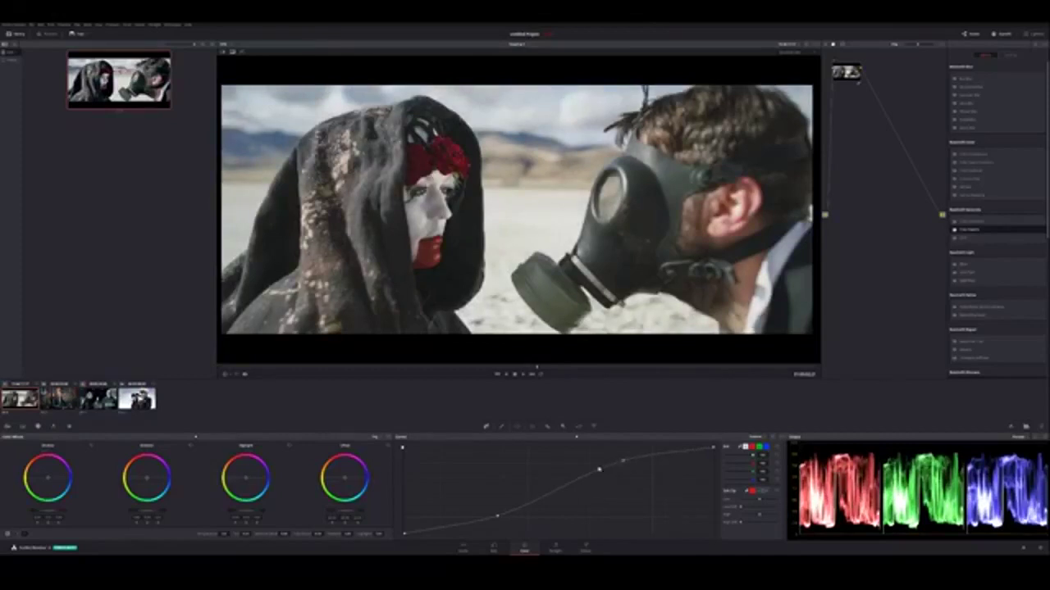
pyautogui.moveTo(498, 518); pyautogui.dragTo(498, 518)
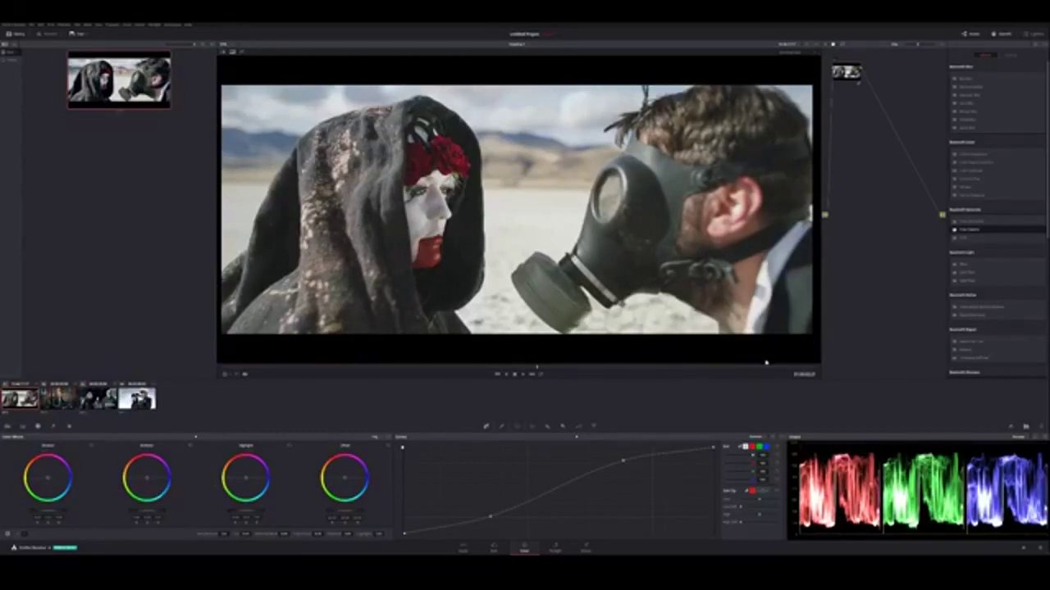
# Step: Append a second serial node to the desert clip, and compare the picture with and without its grade
pyautogui.hotkey('alt', 's')
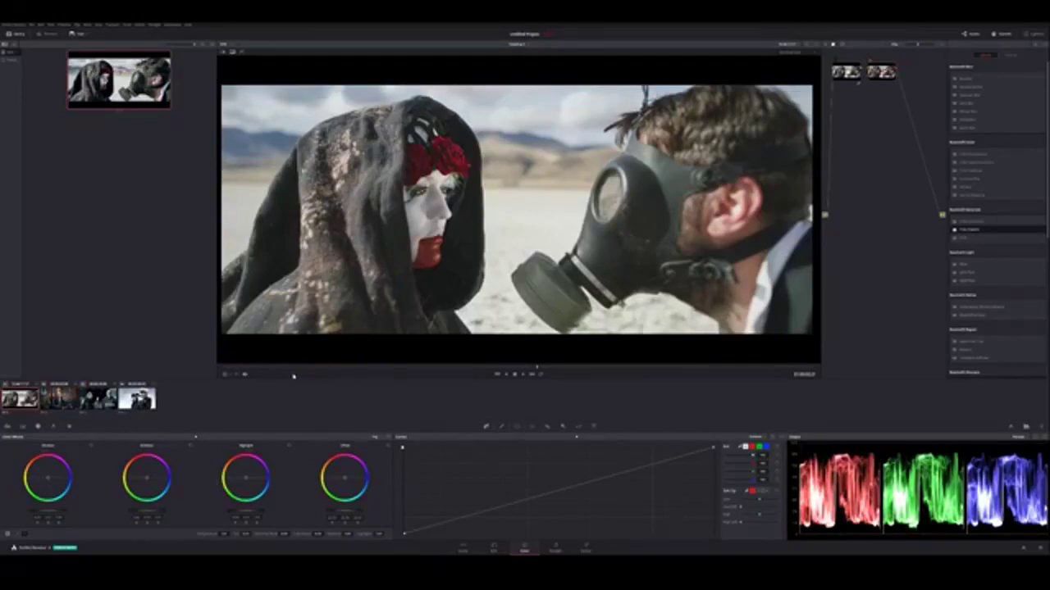
pyautogui.hotkey('shift', 'd')
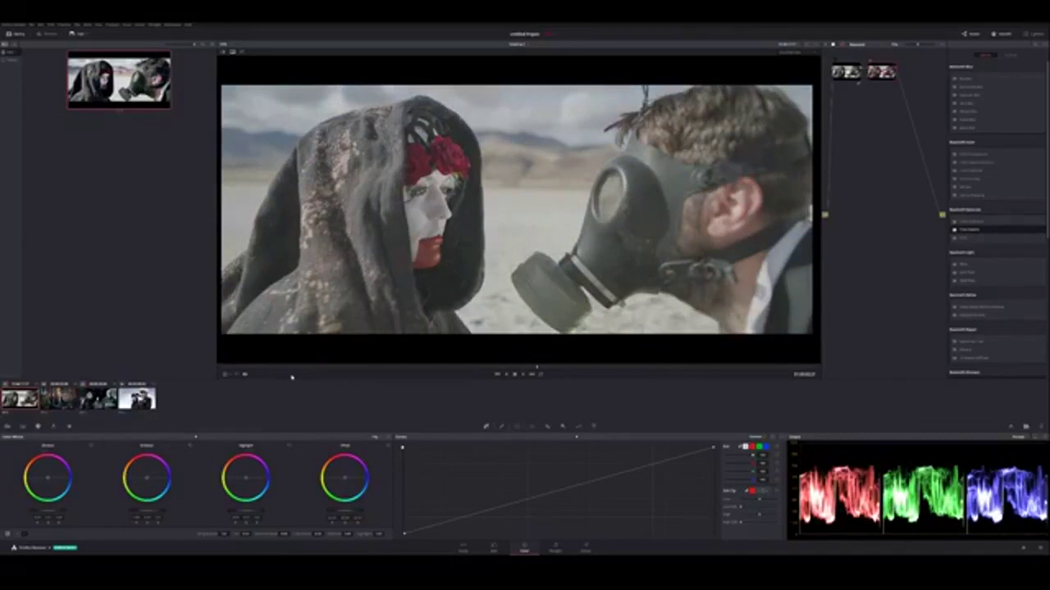
pyautogui.hotkey('shift', 'd')
pyautogui.hotkey('shift', 'd')
pyautogui.hotkey('shift', 'd')
pyautogui.hotkey('shift', 'd')
pyautogui.hotkey('shift', 'd')
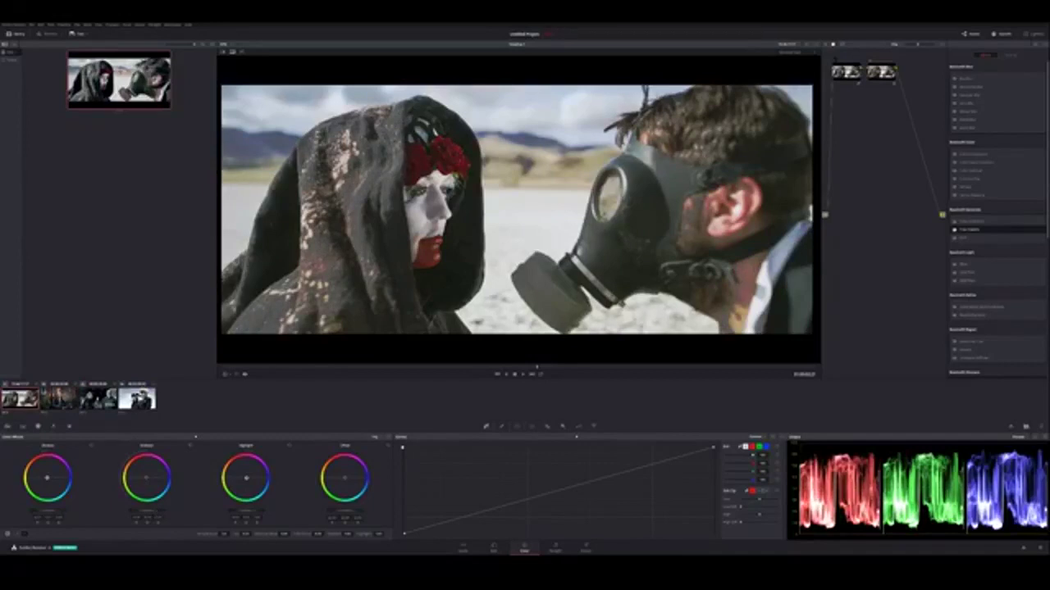
# Step: Adjust the midtones and shift the offset slightly warmer on the desert clip's second node, checking the look in an enlarged viewer
pyautogui.moveTo(146, 515); pyautogui.dragTo(151, 514)
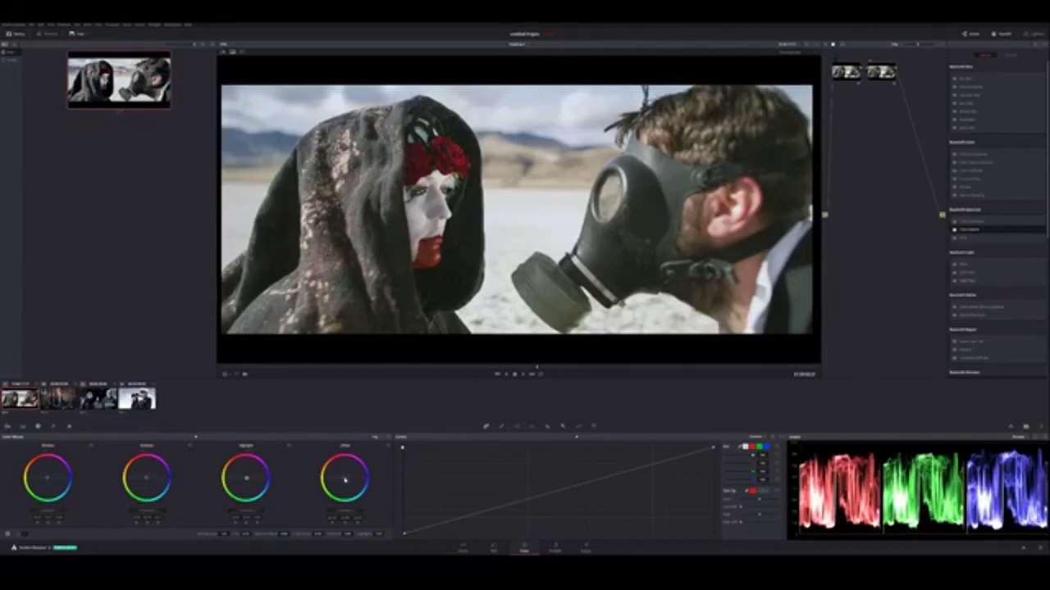
pyautogui.moveTo(345, 480); pyautogui.dragTo(343, 477)
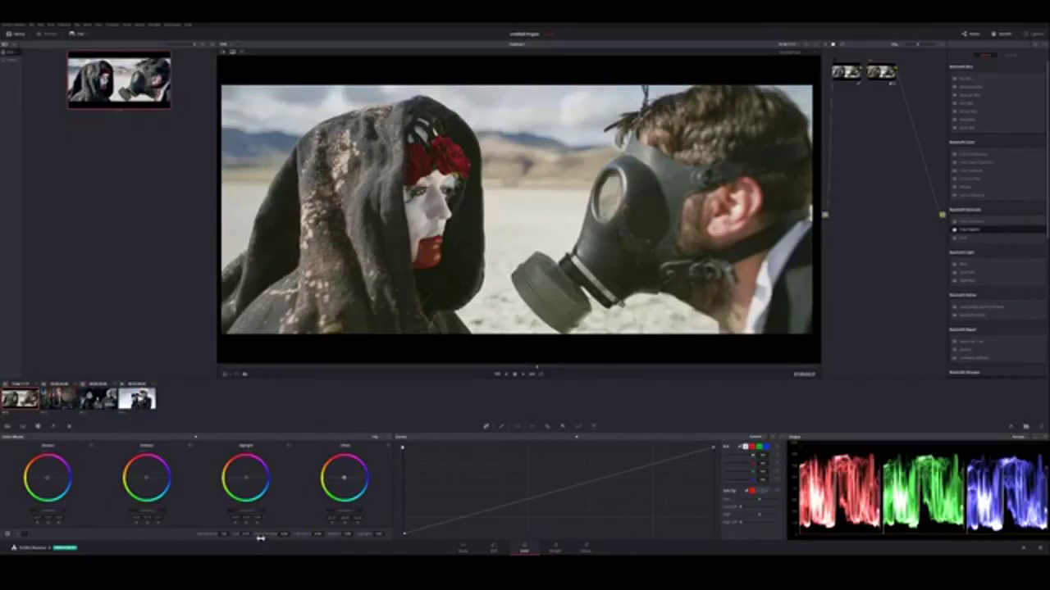
pyautogui.doubleClick(951, 202)
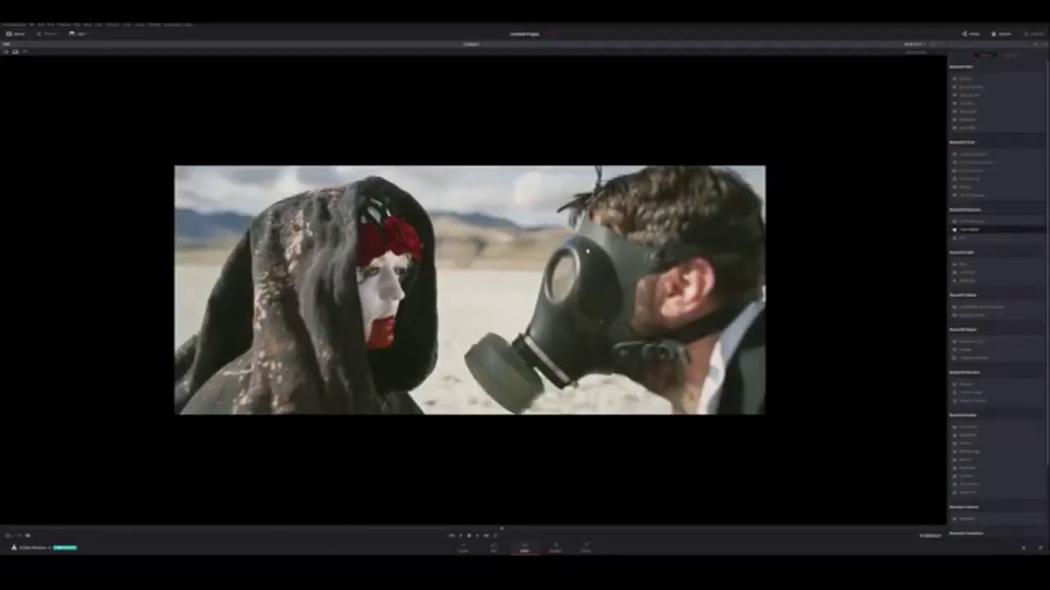
pyautogui.hotkey('alt', 'f')
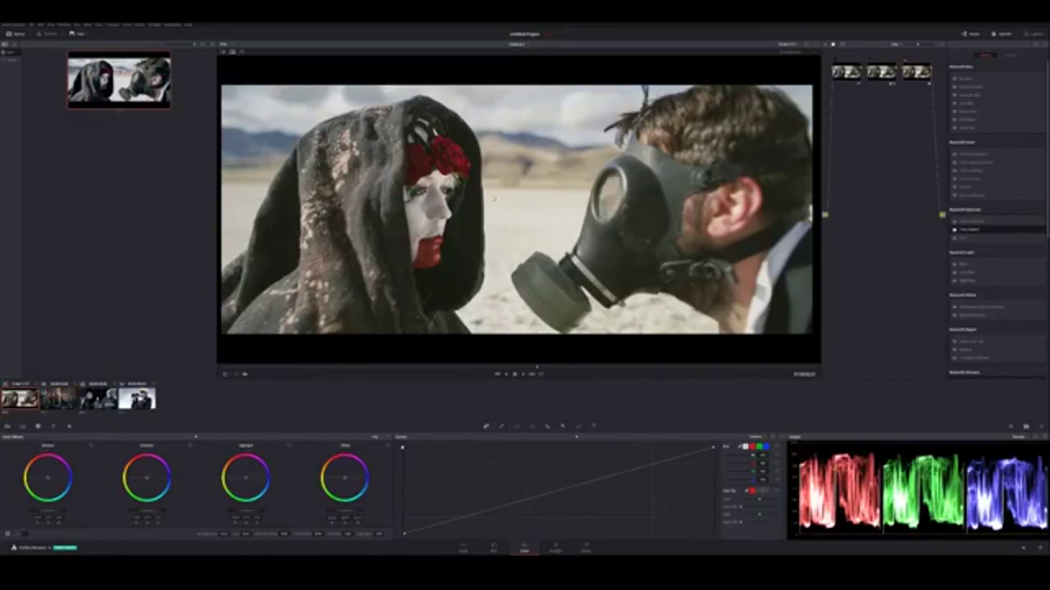
# Step: Save a still of the warm grade, reset the clip to one ungraded node, and hide the effects library to widen the node graph
pyautogui.hotkey('ctrl', 'alt', 'g')
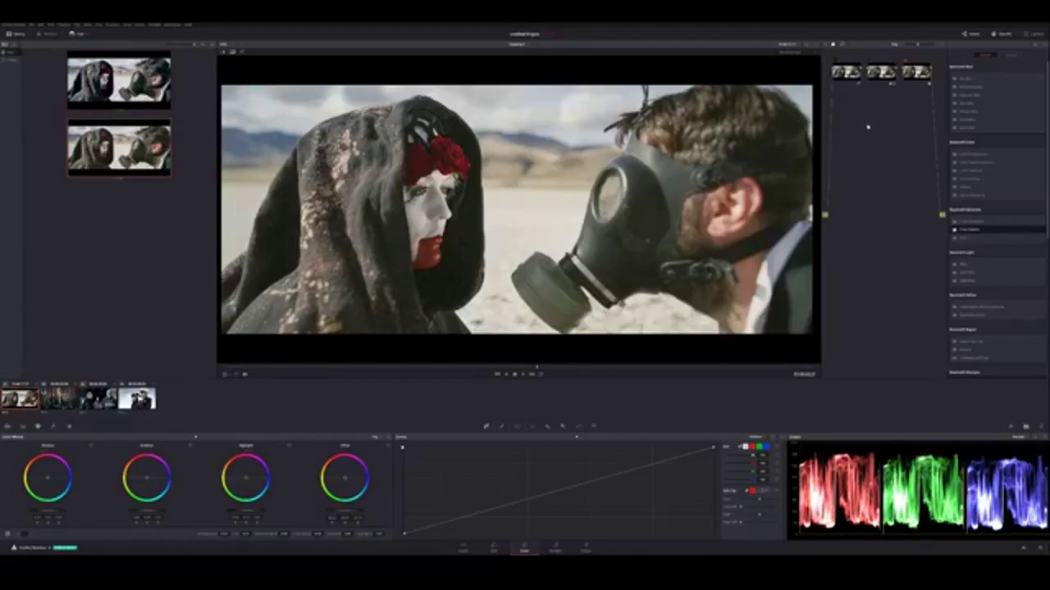
pyautogui.hotkey('ctrl', 'Home')
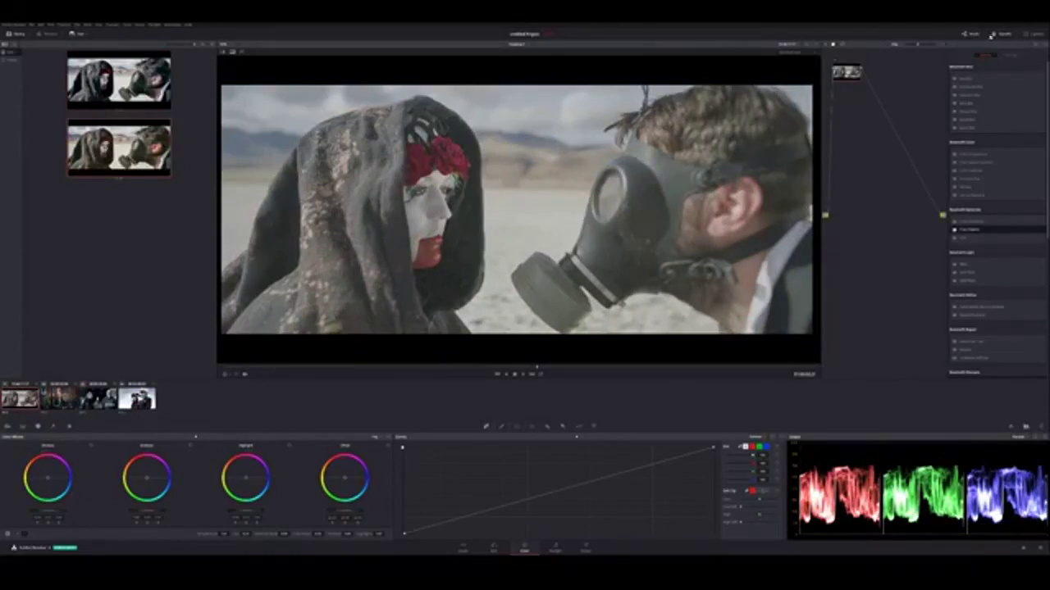
pyautogui.click(998, 35)
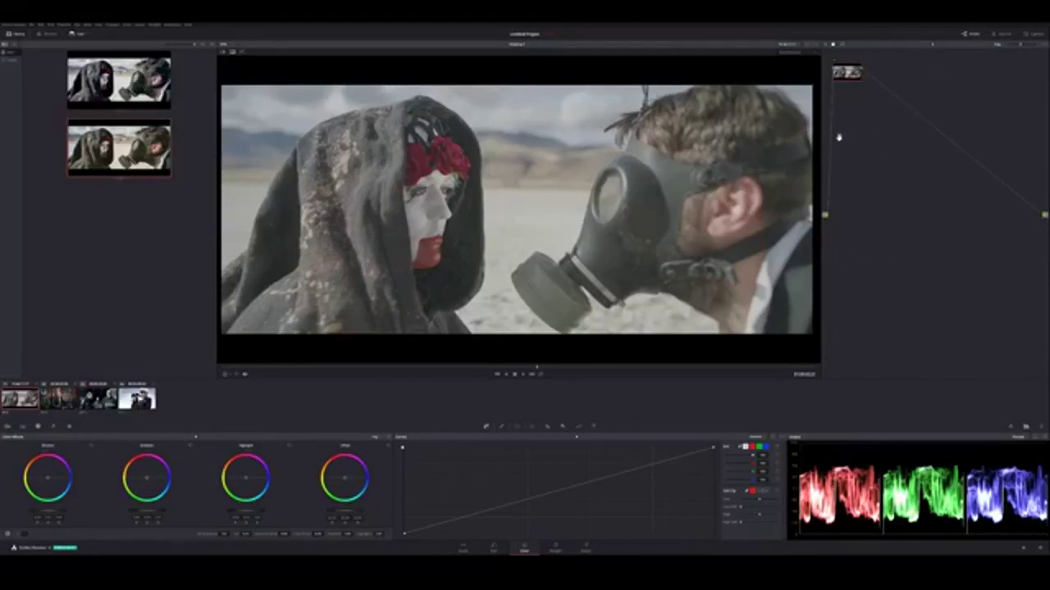
# Step: Append a second serial node, and shape an S-curve on the first node to add contrast
pyautogui.hotkey('alt', 's')
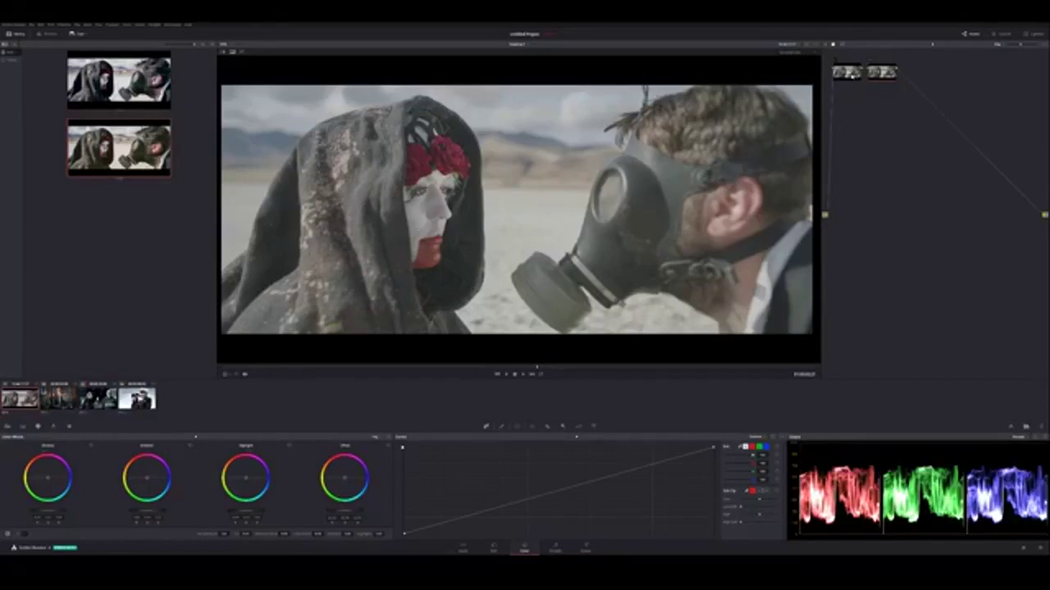
pyautogui.click(852, 76)
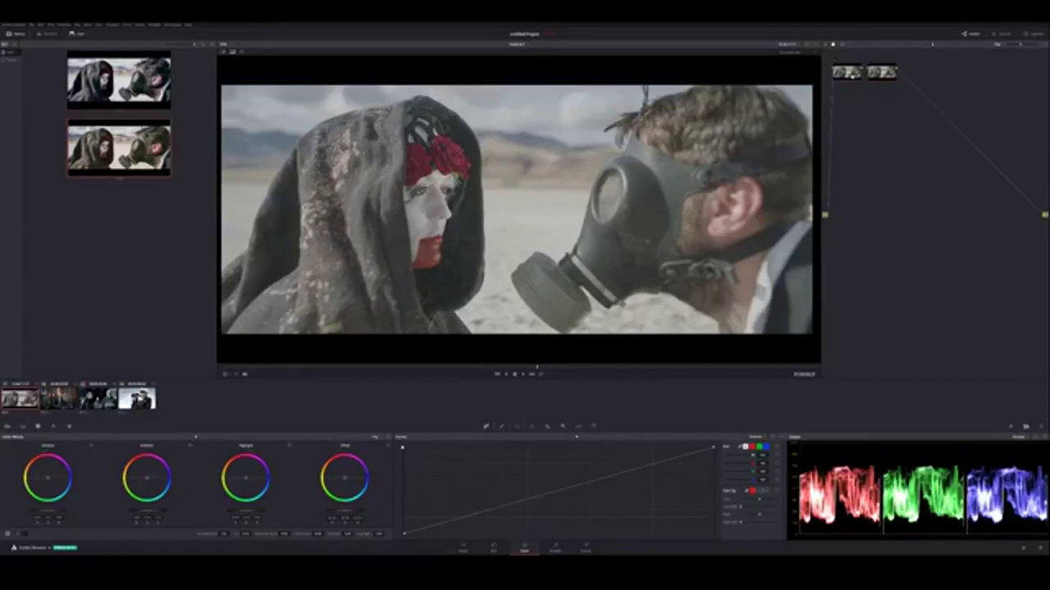
pyautogui.click(474, 520)
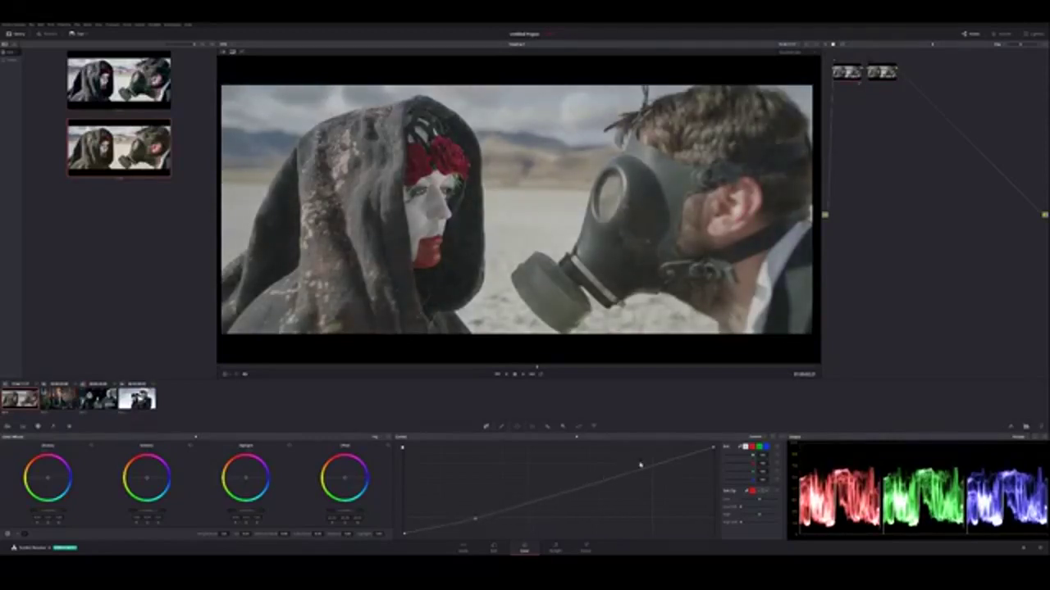
pyautogui.moveTo(638, 468)
pyautogui.mouseDown()
pyautogui.moveTo(615, 457)
pyautogui.moveTo(626, 467)
pyautogui.mouseUp()
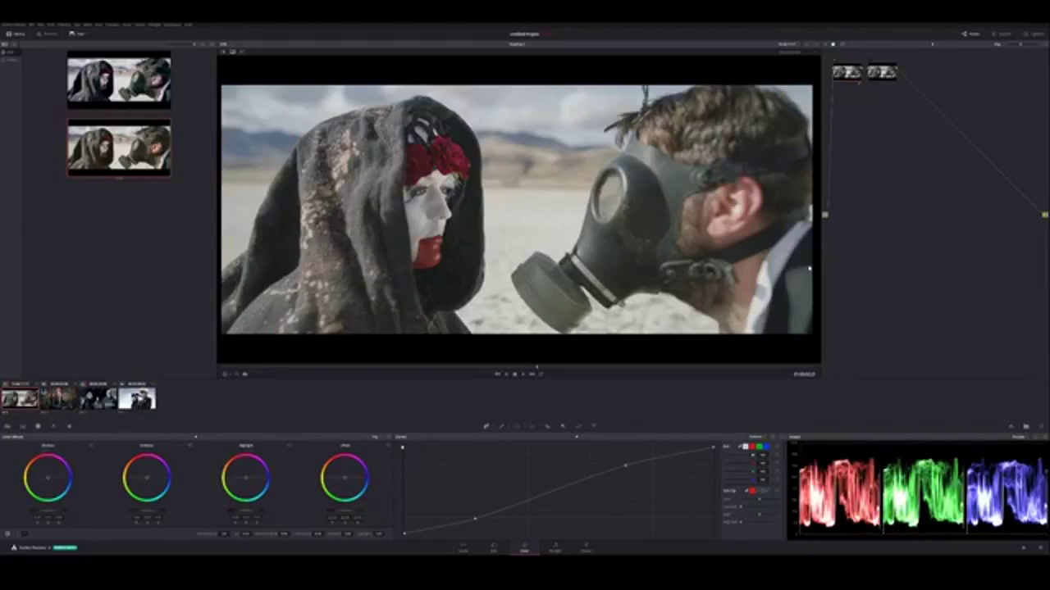
# Step: Arrange the two nodes diagonally in the node graph, and compare their curves, ending with the first node selected
pyautogui.moveTo(846, 78); pyautogui.dragTo(889, 118)
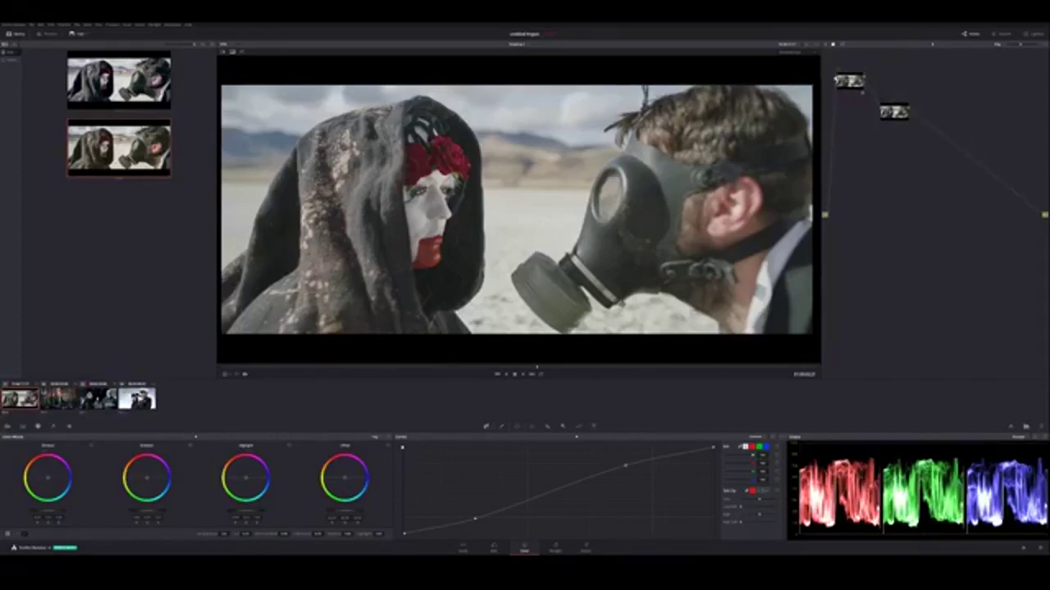
pyautogui.moveTo(845, 77); pyautogui.dragTo(839, 86)
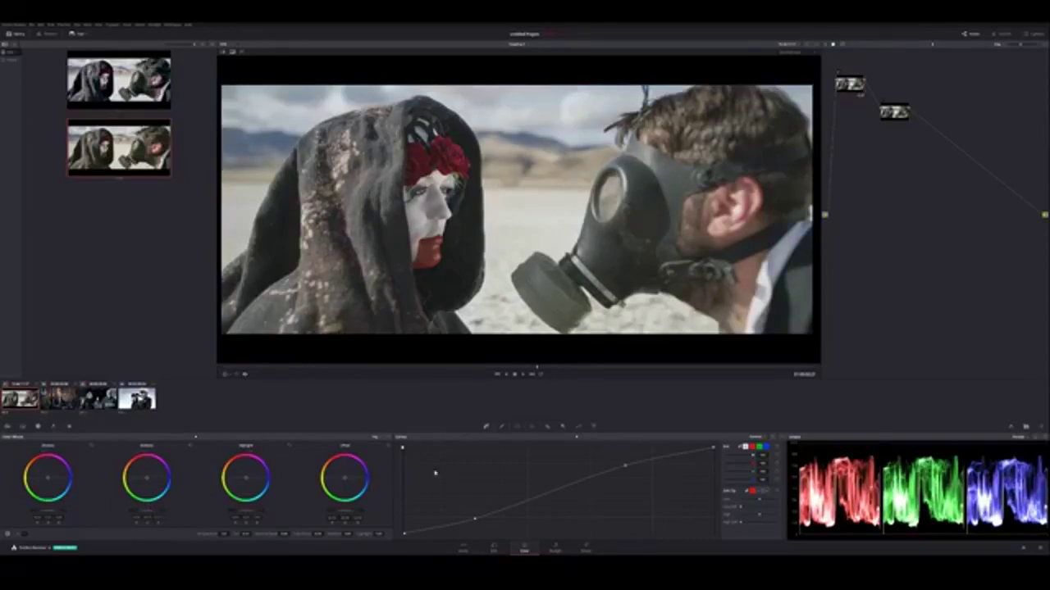
pyautogui.click(896, 113)
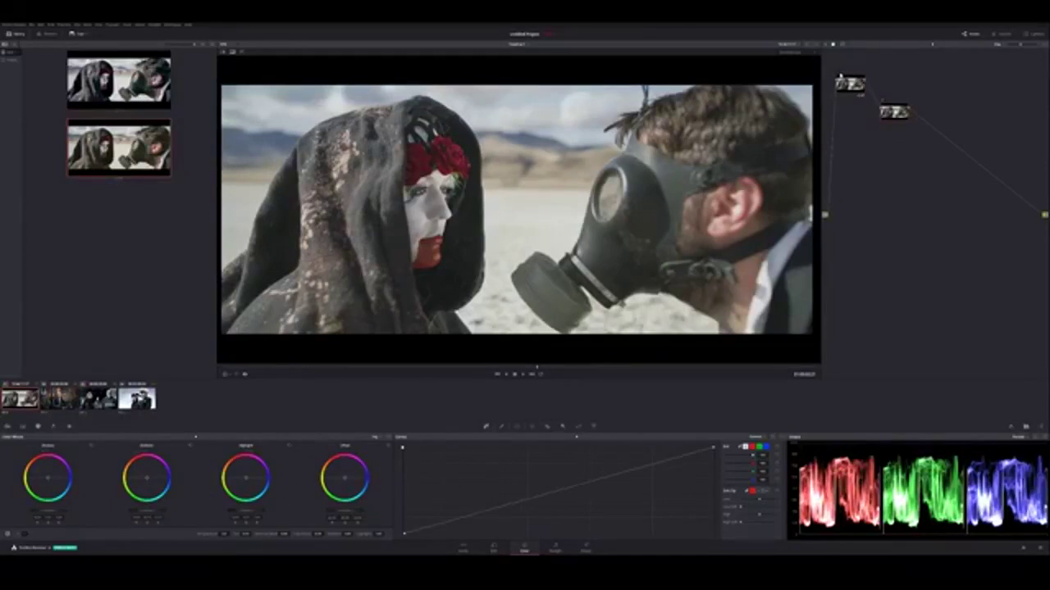
pyautogui.click(847, 83)
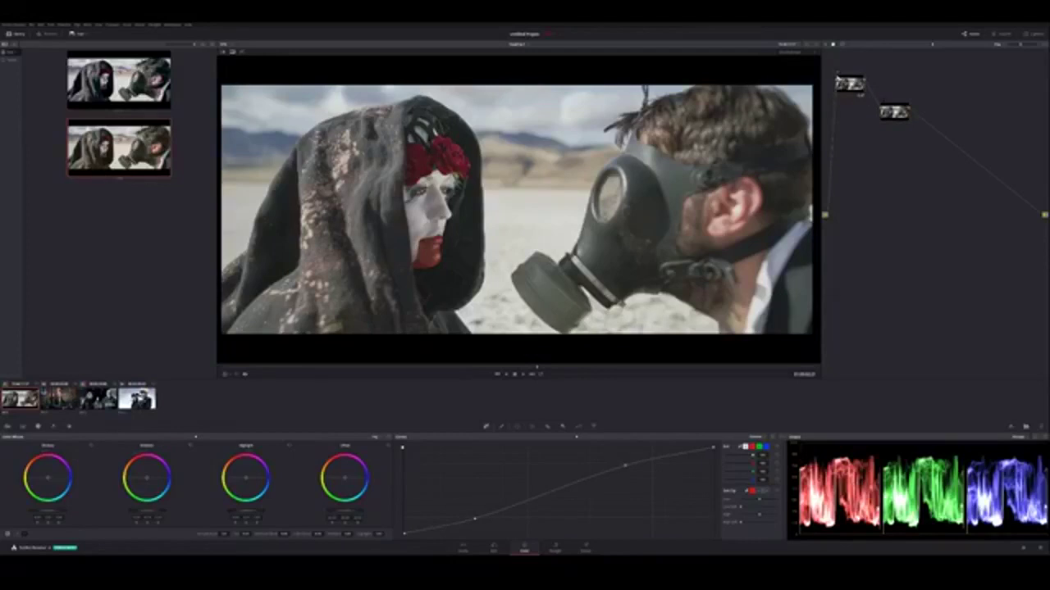
# Step: Toggle the first node off and on to compare its contrast curve, and select the second node
pyautogui.hotkey('ctrl', 'd')
pyautogui.hotkey('ctrl', 'd')
pyautogui.hotkey('ctrl', 'd')
pyautogui.hotkey('ctrl', 'd')
pyautogui.click(894, 111)
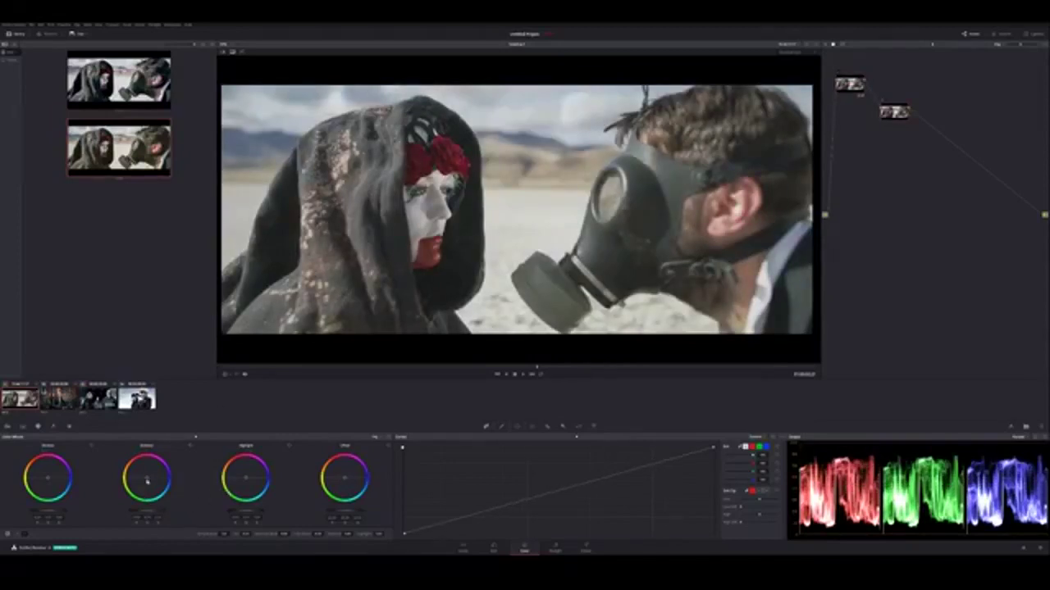
# Step: Check the movie still for reference, and tint the desert clip's highlights toward blue on the second node at a frame showing both characters
pyautogui.click(66, 400)
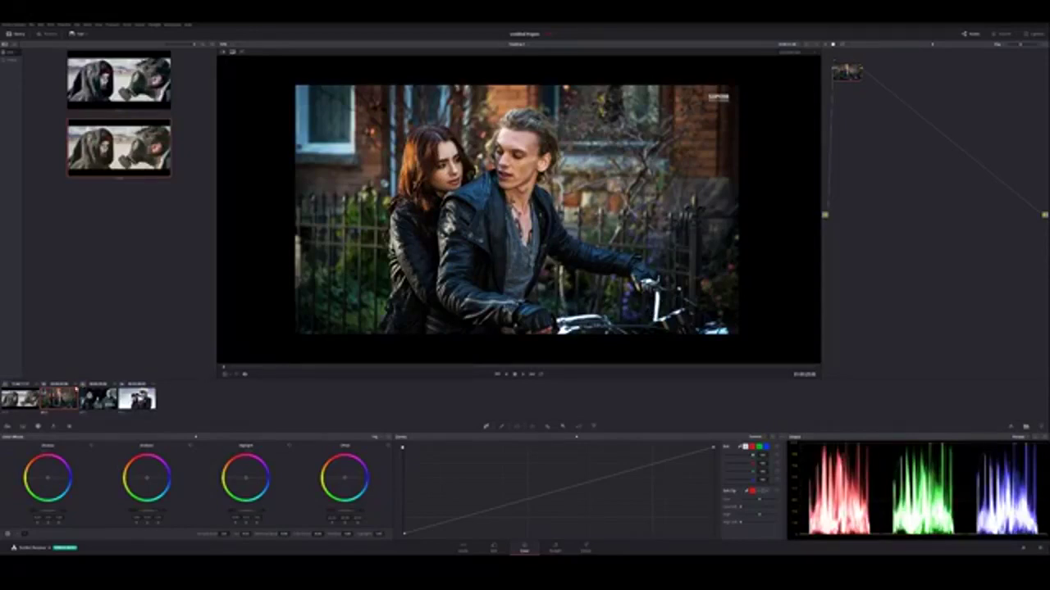
pyautogui.press('Up')
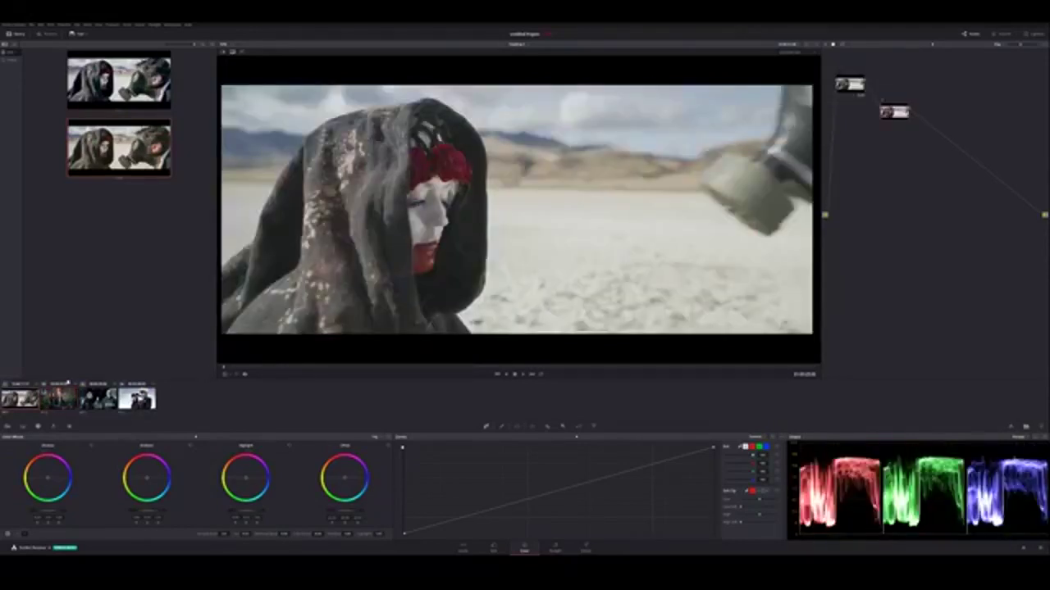
pyautogui.click(574, 369)
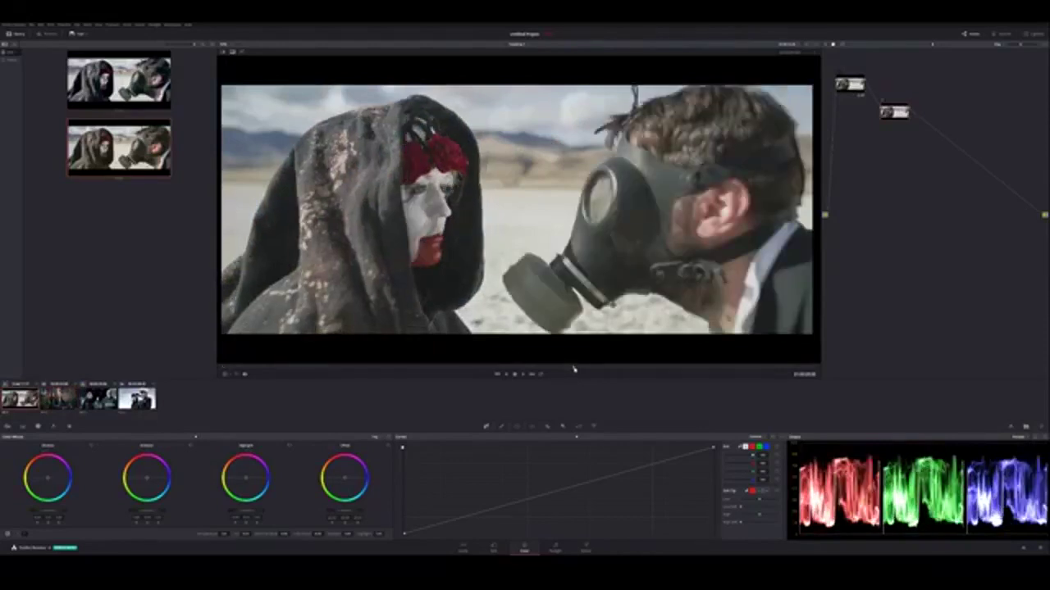
pyautogui.moveTo(579, 369); pyautogui.dragTo(588, 369)
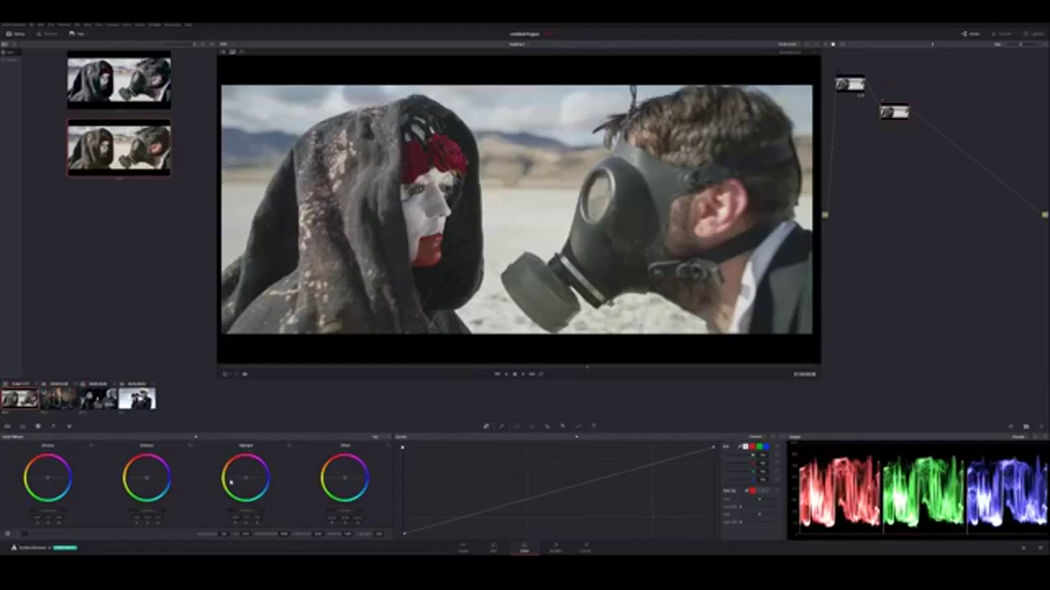
pyautogui.moveTo(246, 480); pyautogui.dragTo(249, 482)
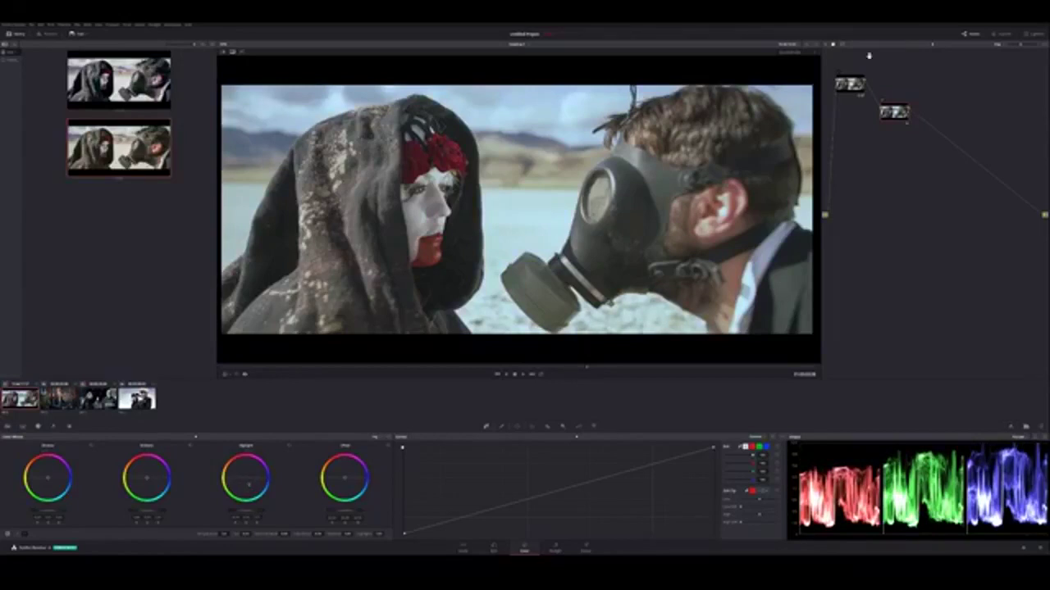
# Step: Toggle the second node off and on repeatedly to compare the blue highlight tint with the untinted image
pyautogui.click(884, 104)
pyautogui.hotkey('ctrl', 'd')
pyautogui.hotkey('ctrl', 'd')
pyautogui.hotkey('ctrl', 'd')
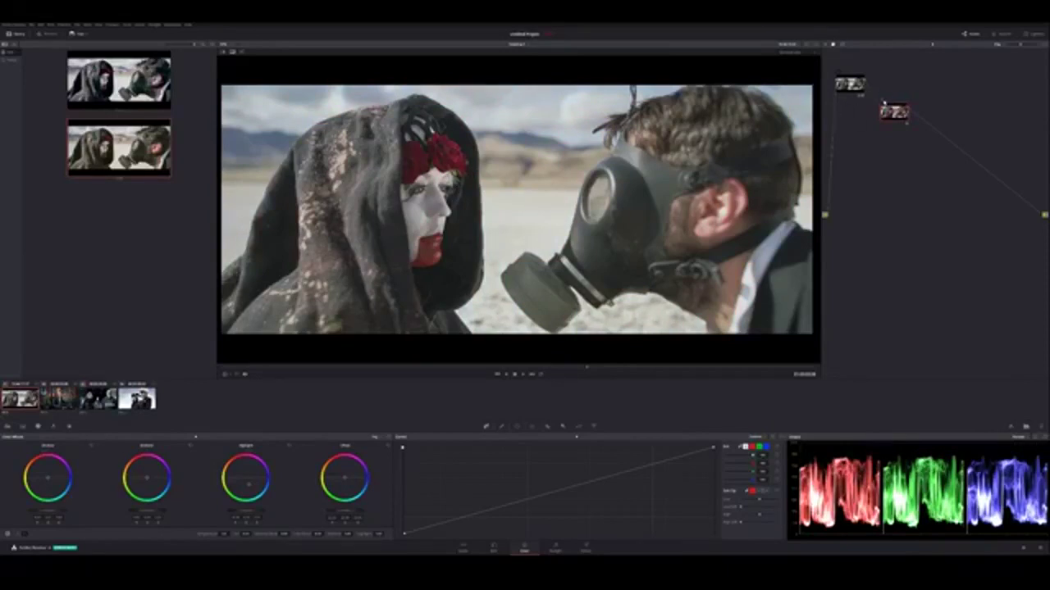
pyautogui.hotkey('ctrl', 'd')
pyautogui.hotkey('ctrl', 'd')
pyautogui.hotkey('ctrl', 'd')
pyautogui.hotkey('ctrl', 'd')
pyautogui.hotkey('ctrl', 'd')
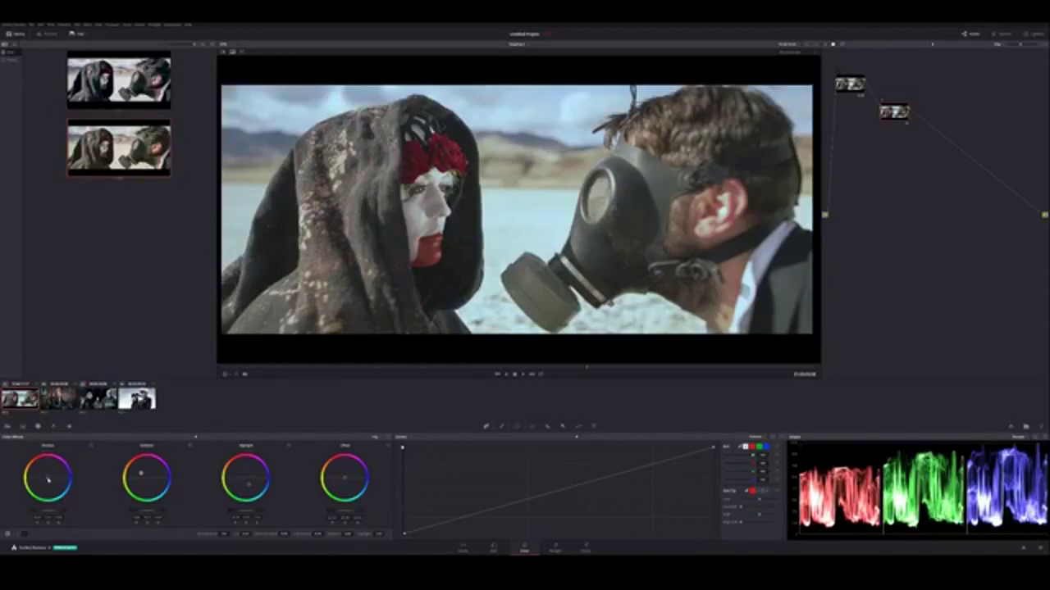
# Step: Fine-tune the shadow and gain color balance on the second node, and compare the result with the movie still
pyautogui.moveTo(47, 480); pyautogui.dragTo(47, 478)
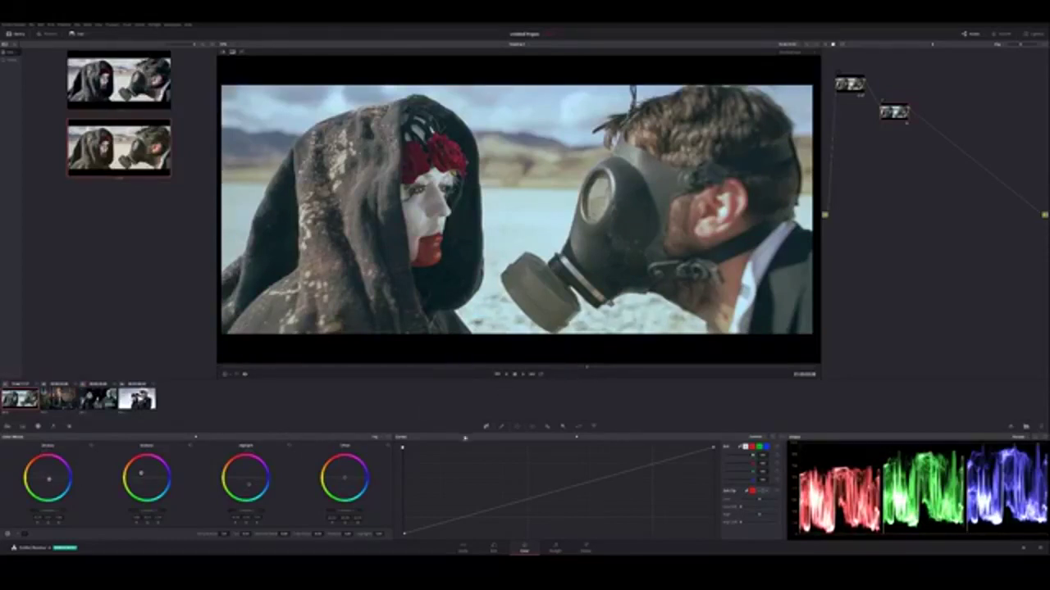
pyautogui.click(188, 440)
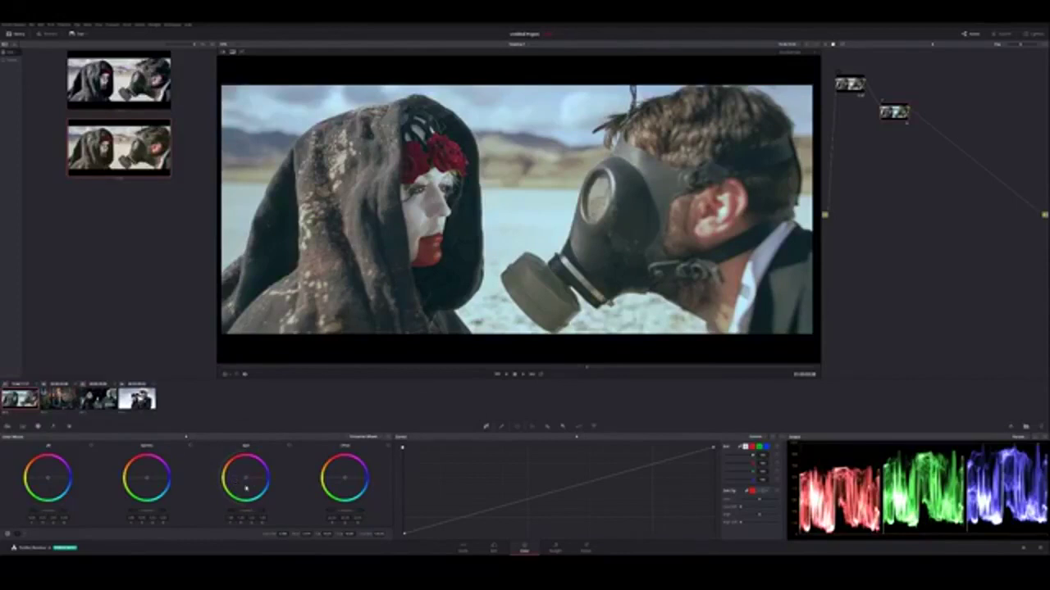
pyautogui.moveTo(246, 479); pyautogui.dragTo(245, 477)
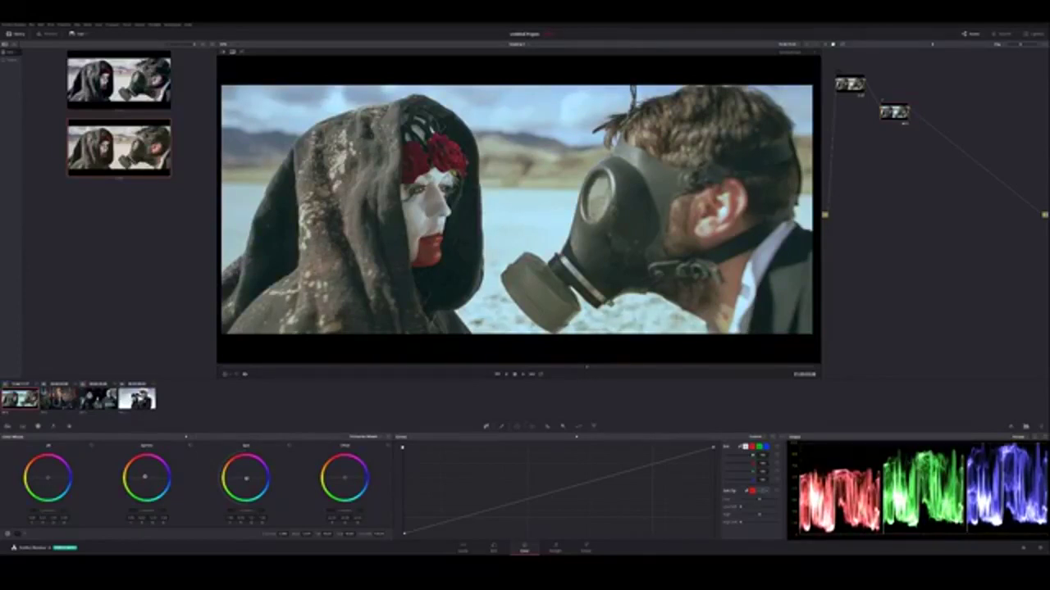
pyautogui.click(199, 438)
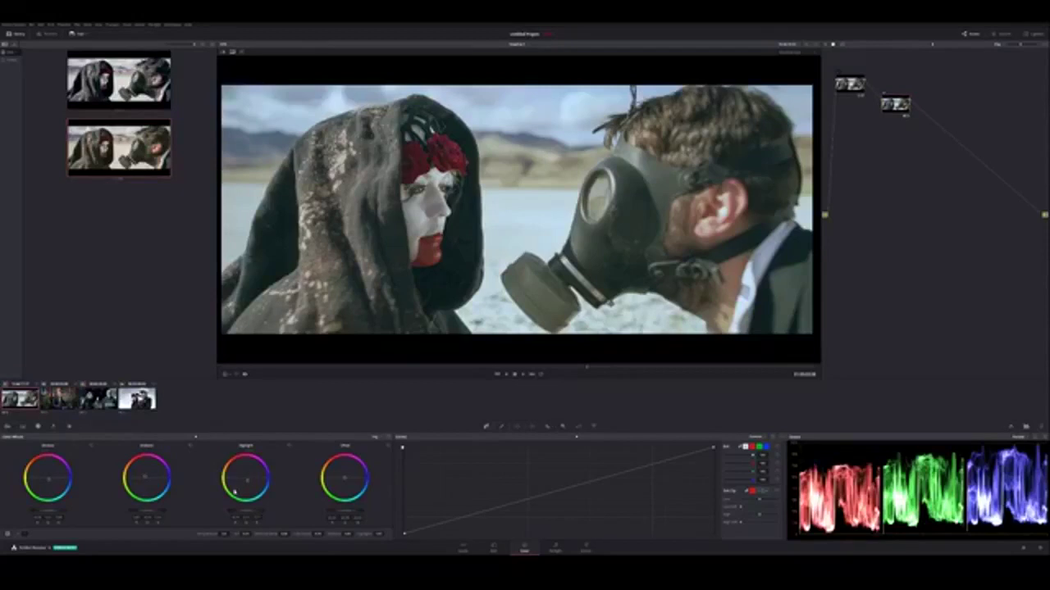
pyautogui.click(54, 401)
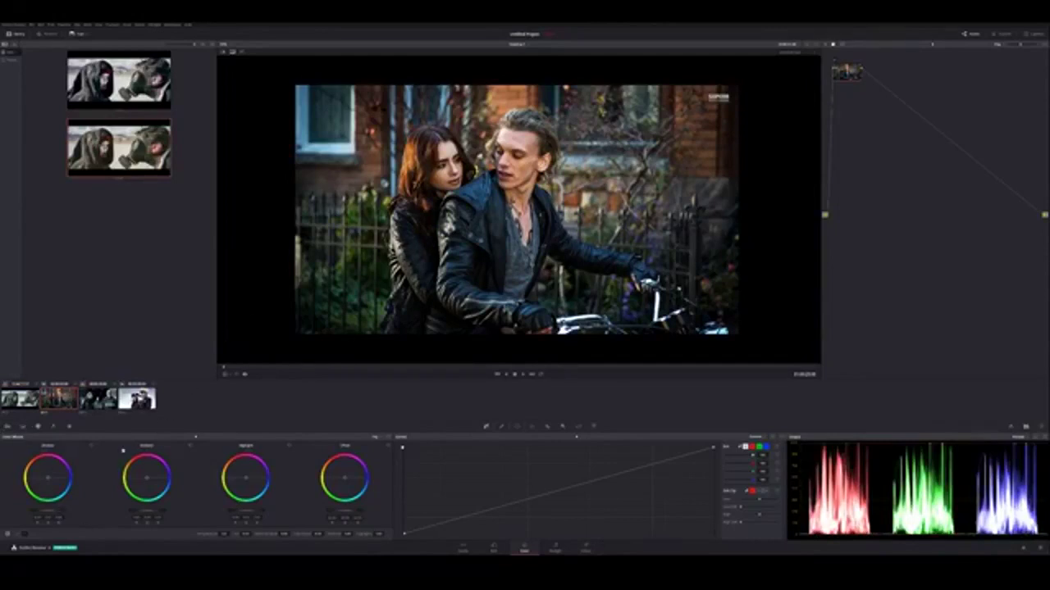
pyautogui.click(43, 402)
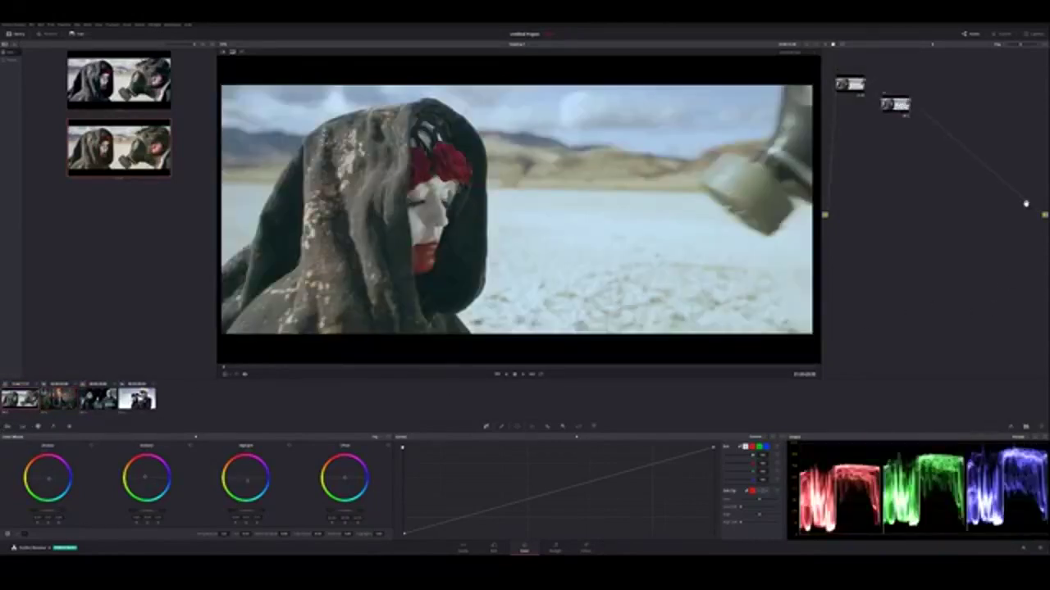
# Step: Move the second node beside the first, raise its contrast, and adjust the Log high range to restrict the blue tint
pyautogui.moveTo(895, 104); pyautogui.dragTo(888, 90)
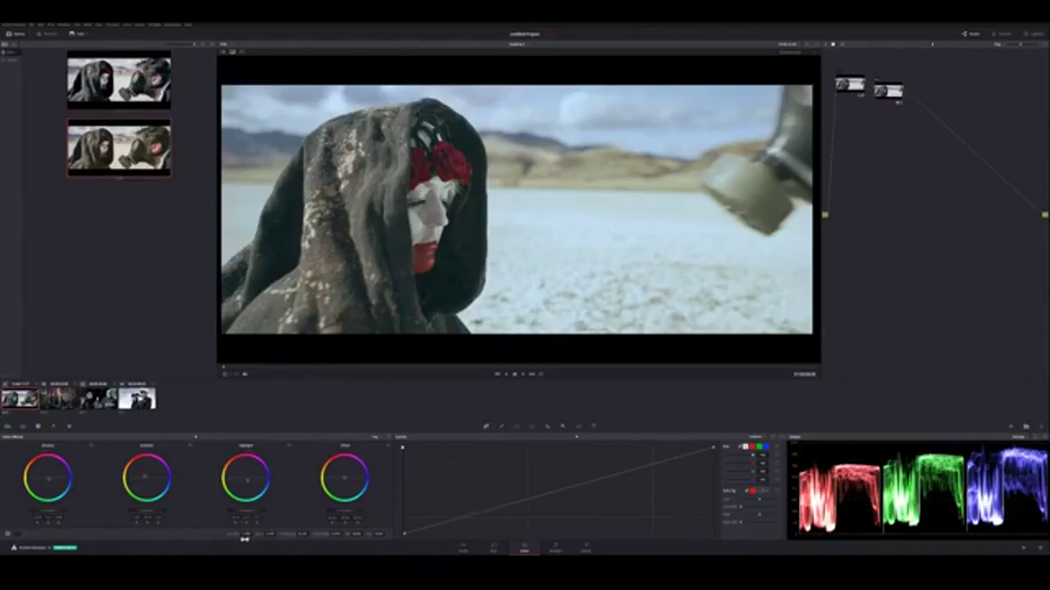
pyautogui.moveTo(244, 539); pyautogui.dragTo(257, 535)
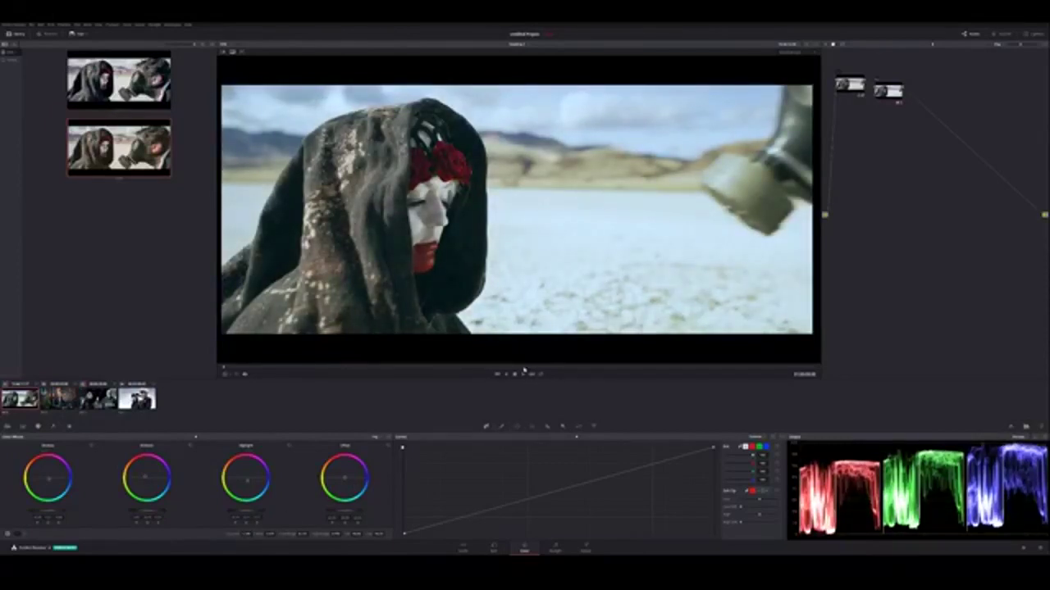
pyautogui.moveTo(525, 370); pyautogui.dragTo(609, 371)
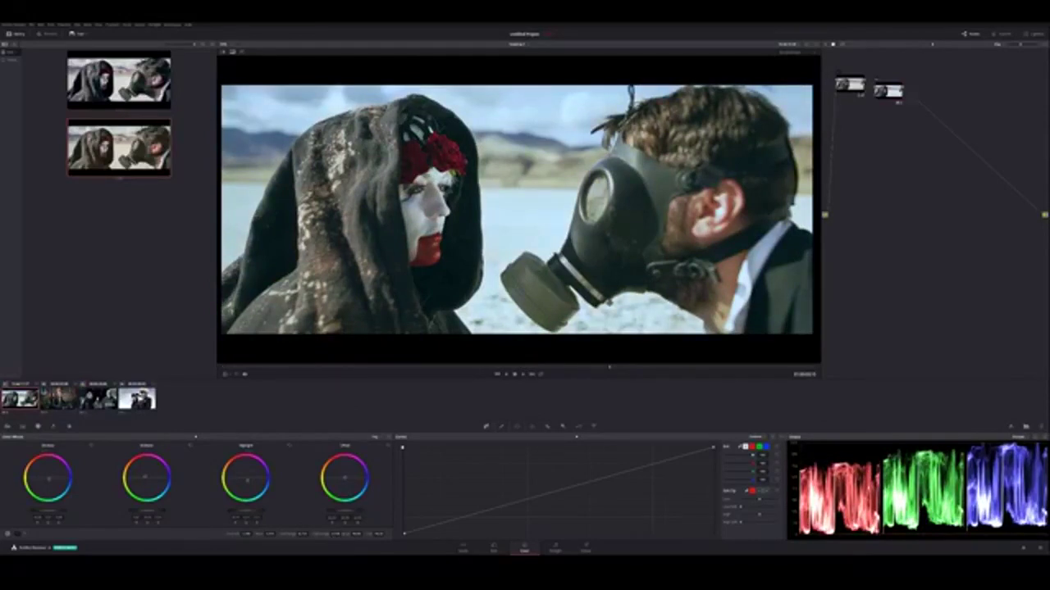
pyautogui.moveTo(341, 535); pyautogui.dragTo(343, 535)
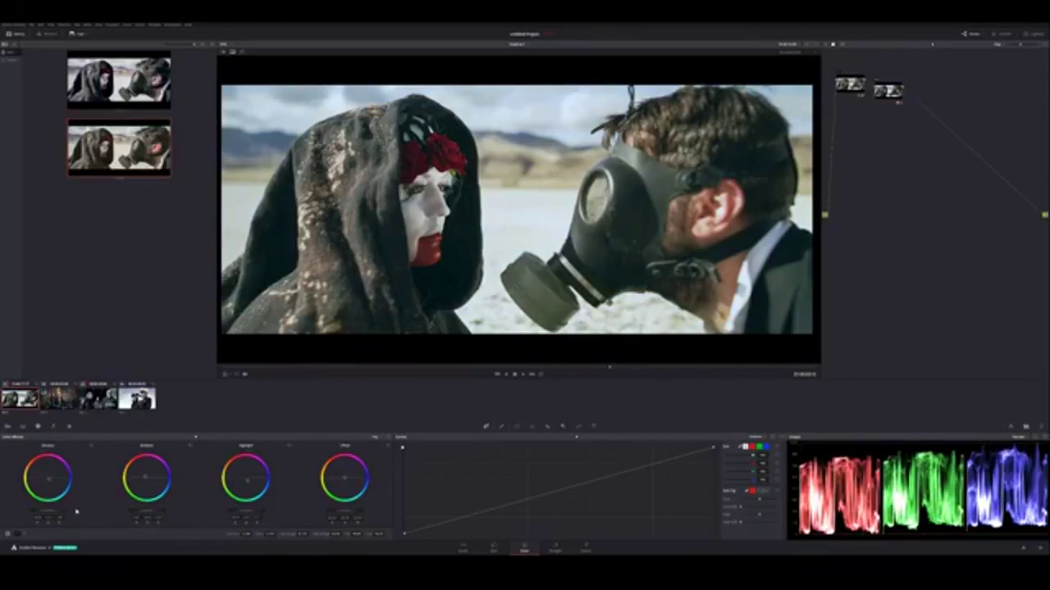
# Step: Check the desert clip against the movie still, and increase the color boost on the second node
pyautogui.click(69, 402)
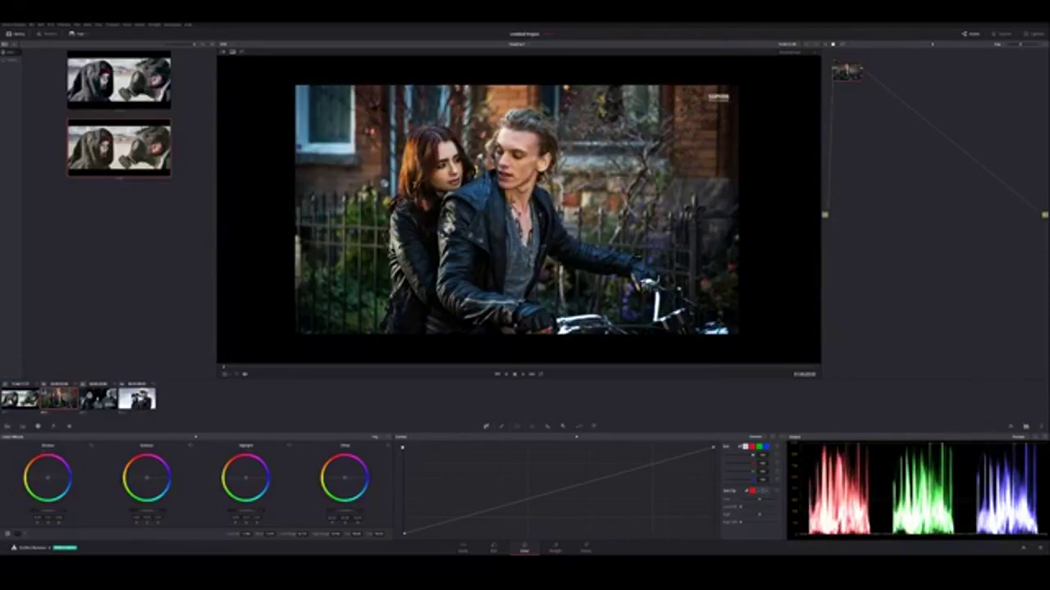
pyautogui.click(9, 400)
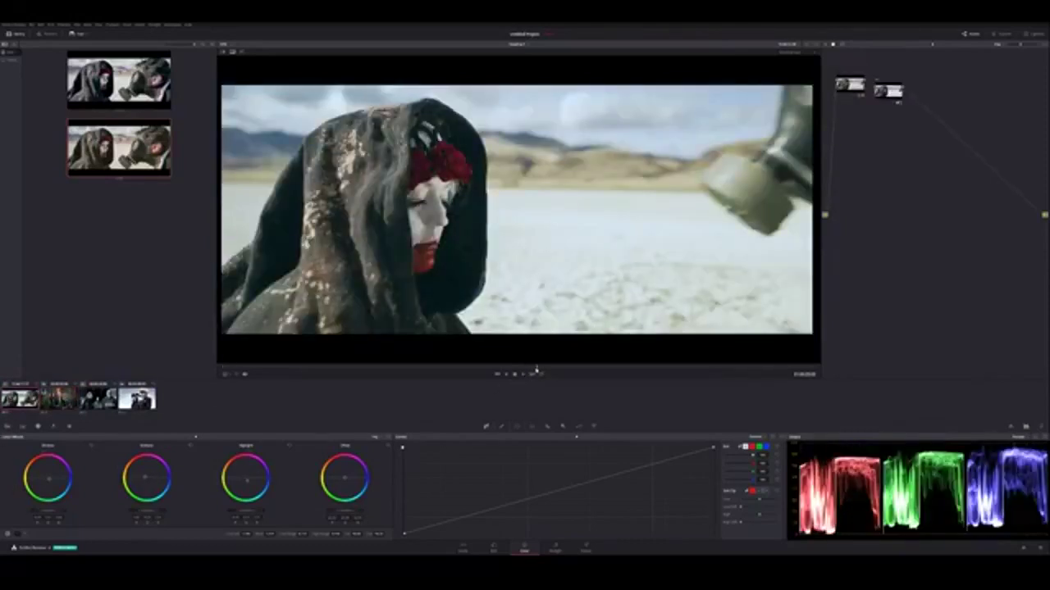
pyautogui.click(537, 373)
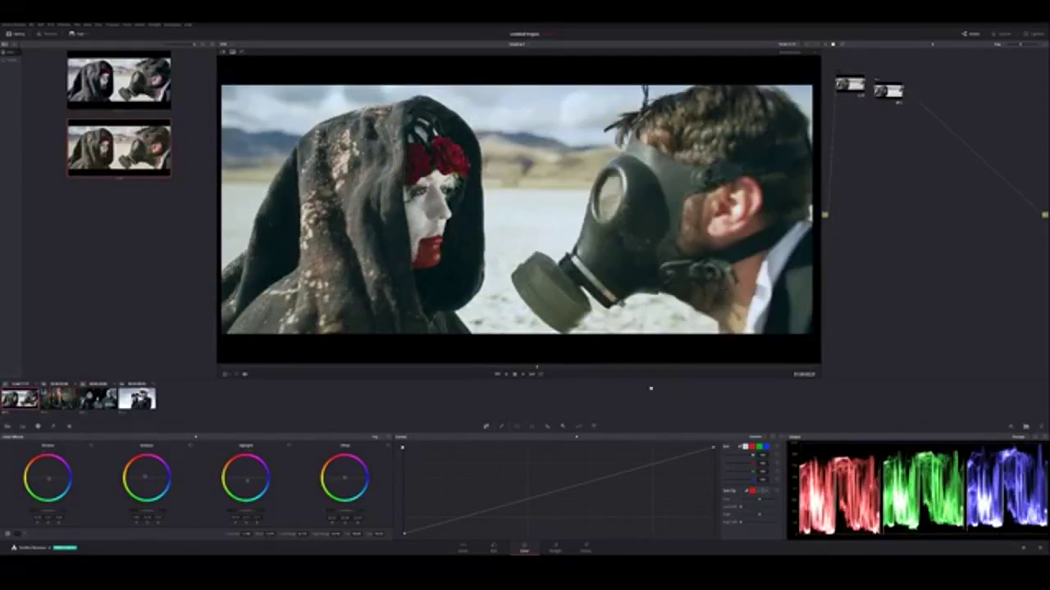
pyautogui.click(572, 370)
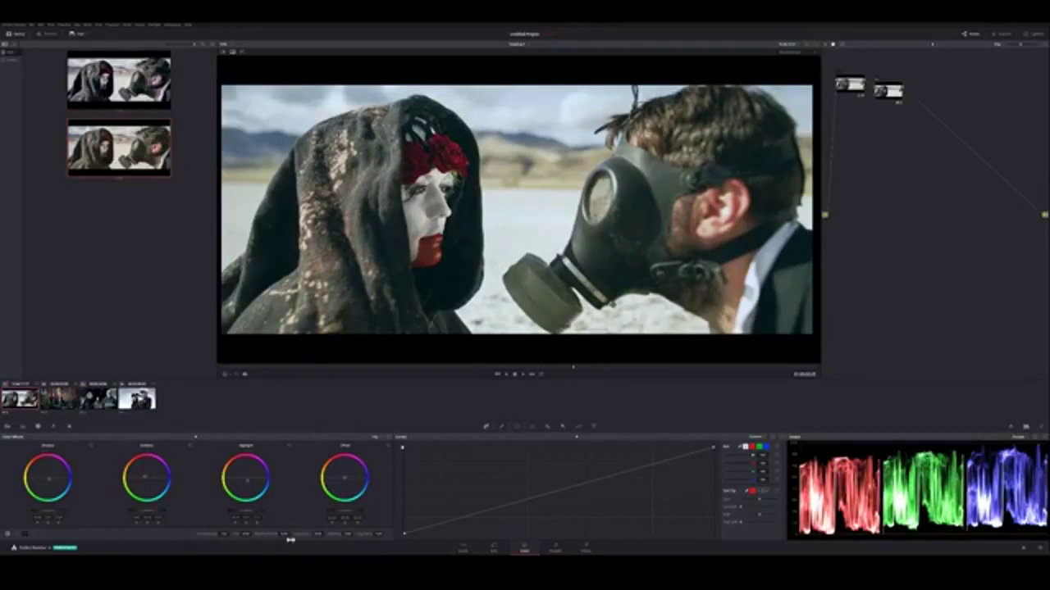
pyautogui.moveTo(306, 538); pyautogui.dragTo(364, 538)
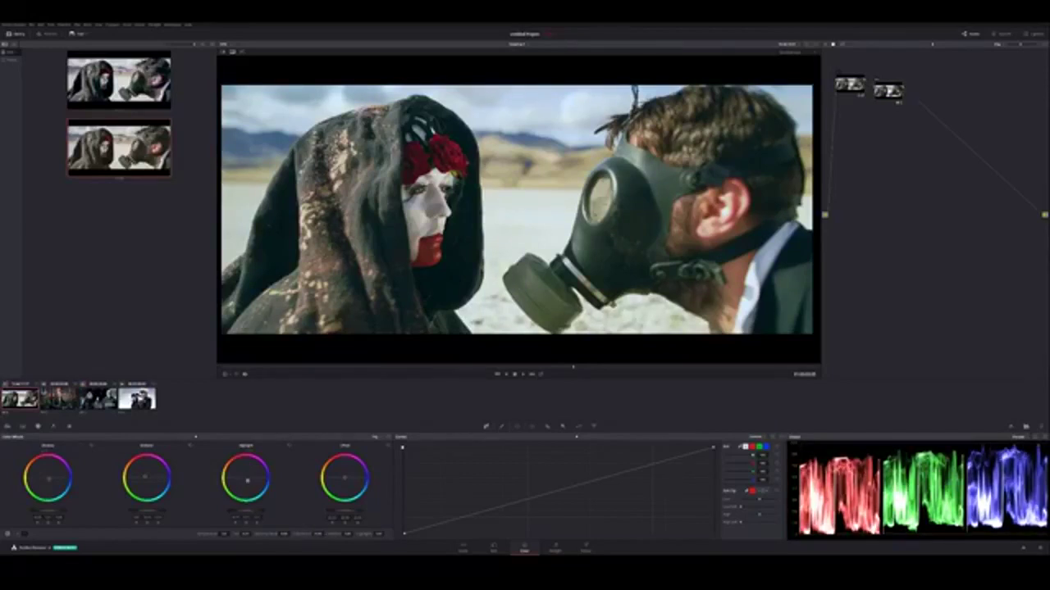
# Step: Rebalance the gamma wheel slightly and shift the gain wheel toward blue on the second node
pyautogui.click(187, 436)
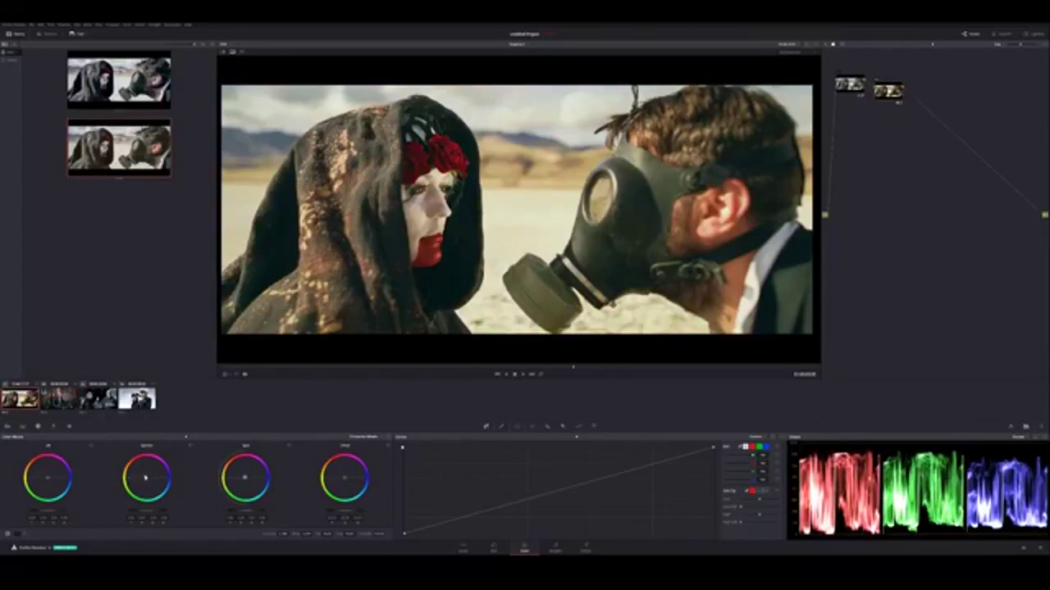
pyautogui.moveTo(143, 484); pyautogui.dragTo(146, 478)
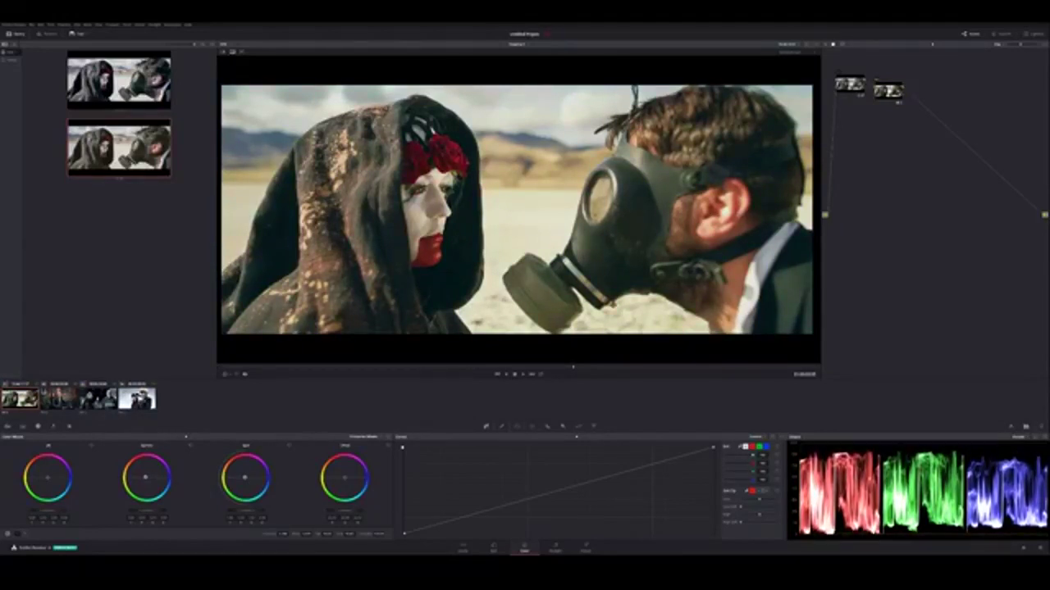
pyautogui.moveTo(246, 478); pyautogui.dragTo(250, 482)
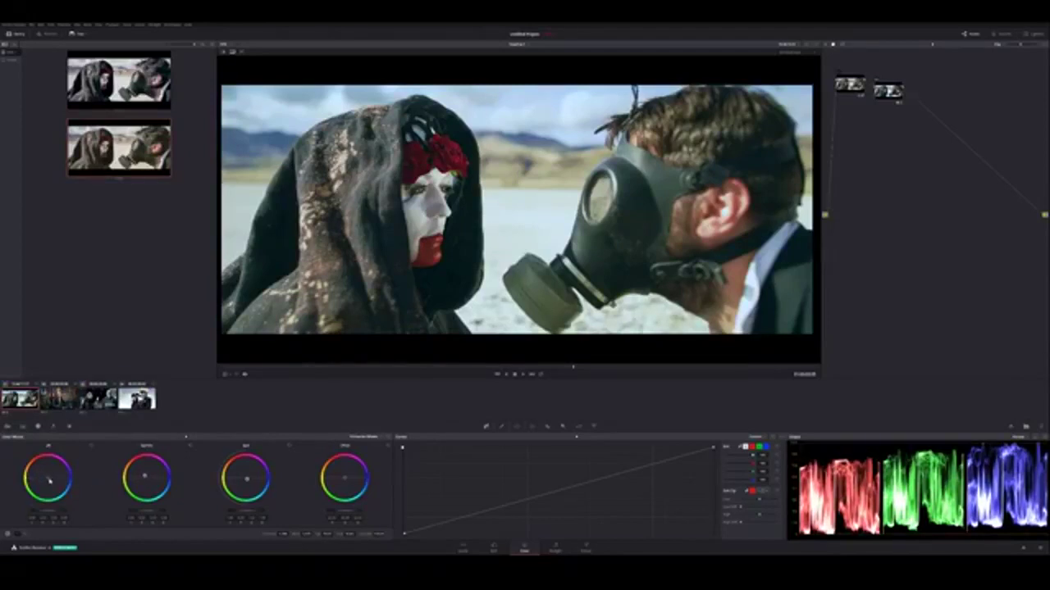
pyautogui.click(197, 437)
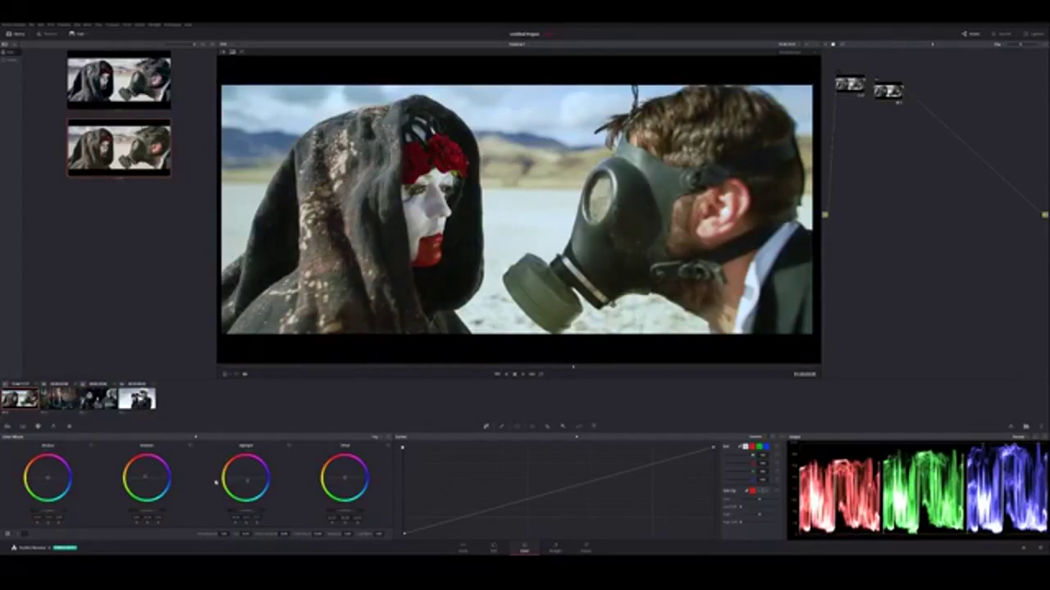
pyautogui.click(188, 437)
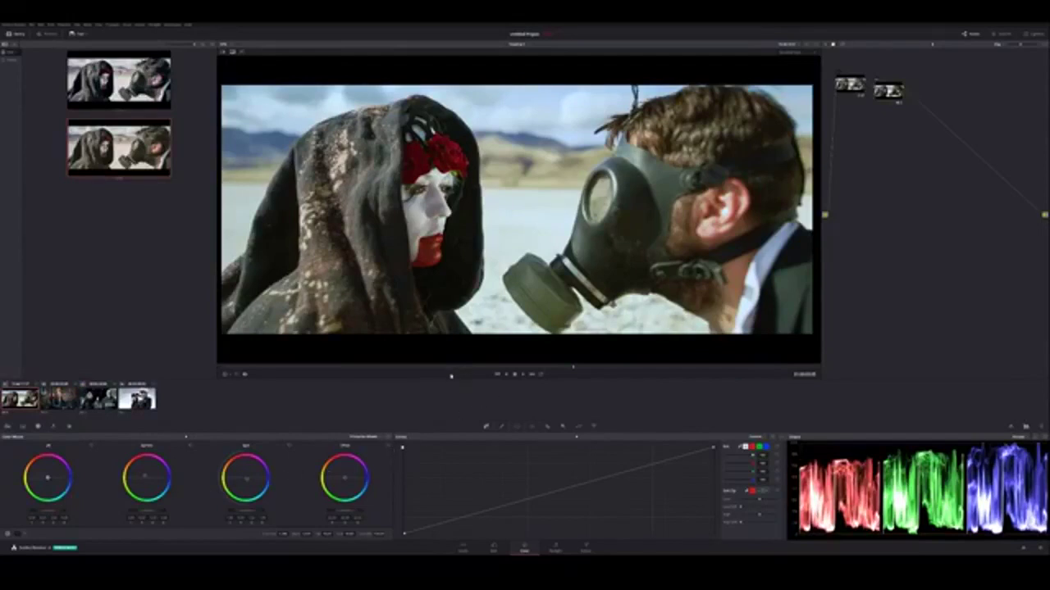
# Step: Compare the desert grade with the movie still, ending on the desert clip
pyautogui.click(59, 399)
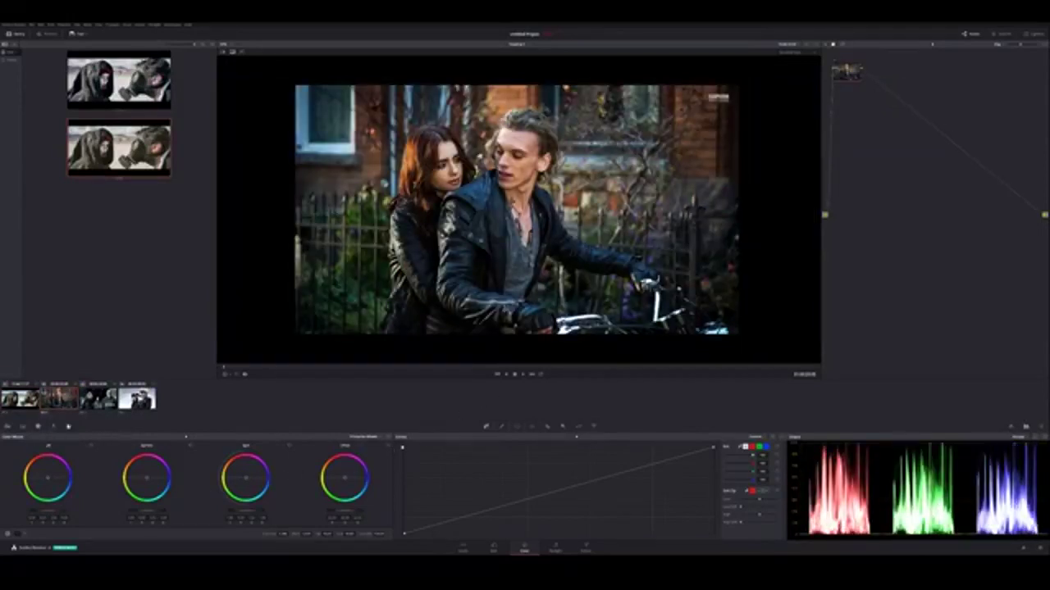
pyautogui.keyDown('ctrl'); pyautogui.click(36, 403); pyautogui.keyUp('ctrl')
pyautogui.click(20, 398)
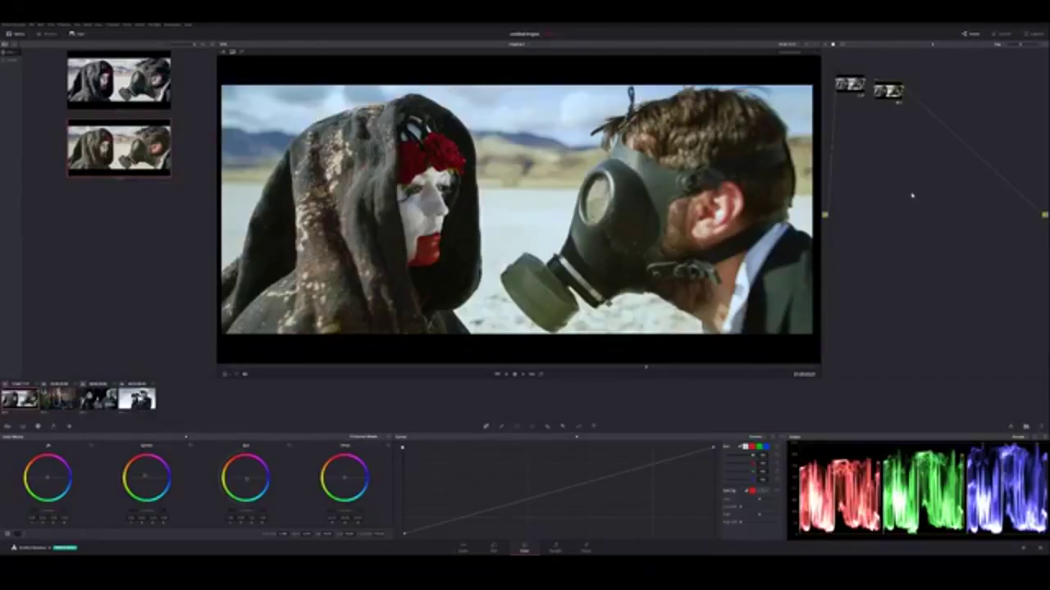
# Step: Reset the desert clip to one ungraded node, and toggle a contrast grade on it to compare, also in the full-screen viewer
pyautogui.hotkey('ctrl', 'Home')
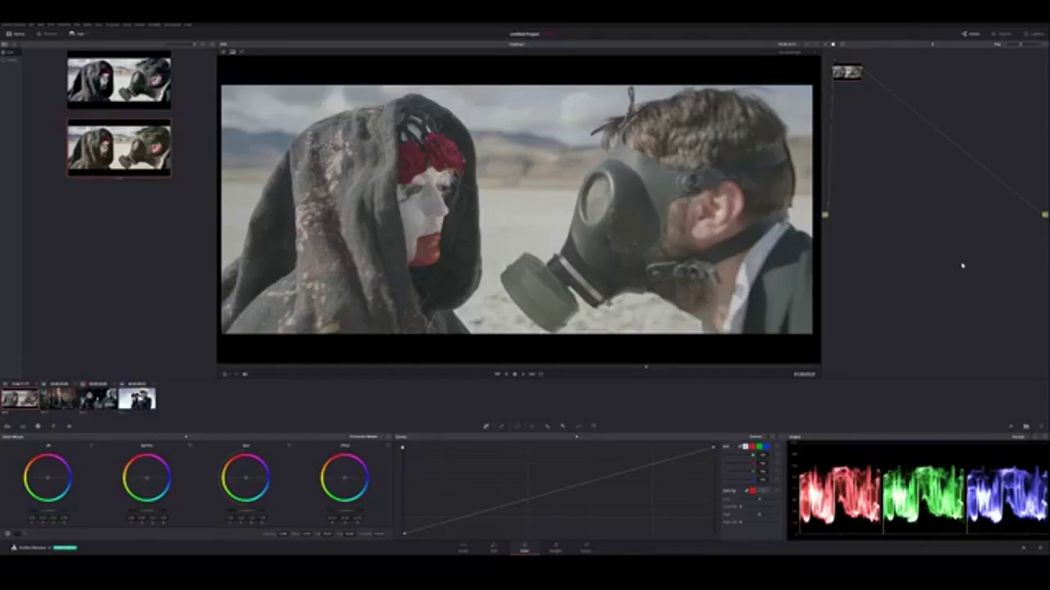
pyautogui.hotkey('ctrl', 'd')
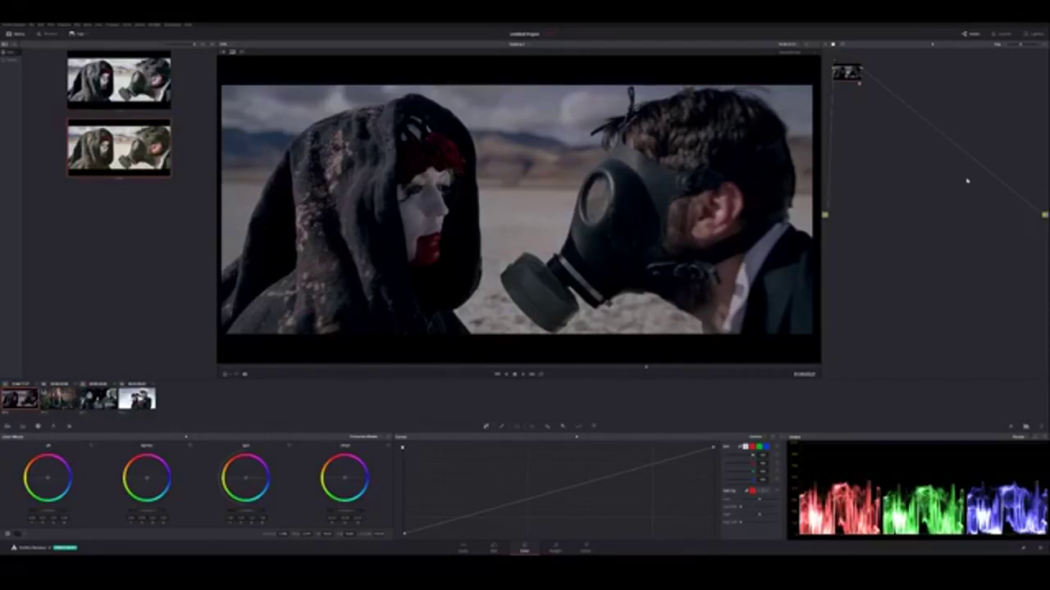
pyautogui.hotkey('ctrl', 'd')
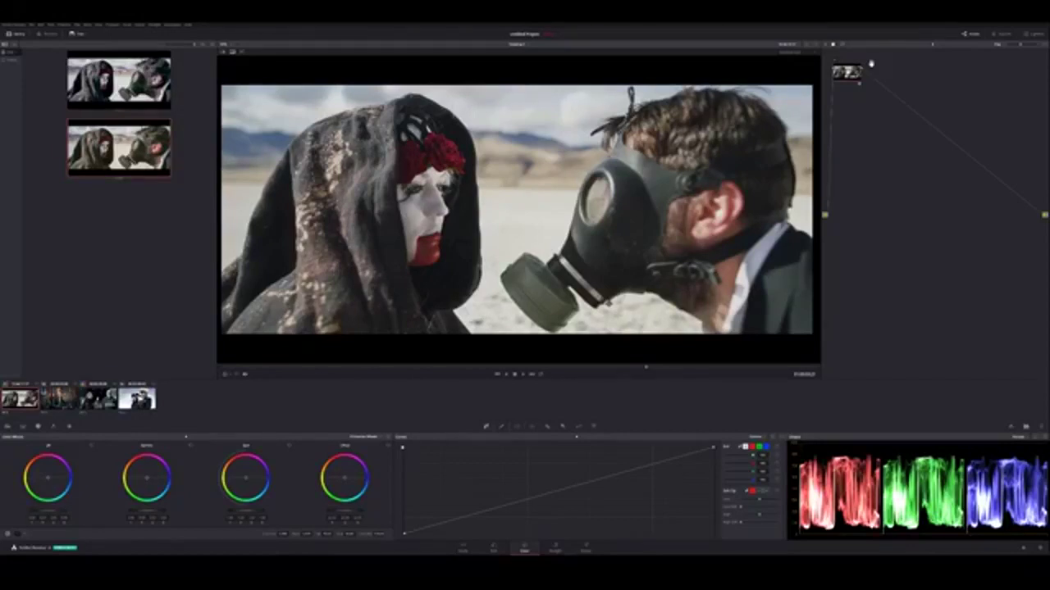
pyautogui.hotkey('ctrl', 'f')
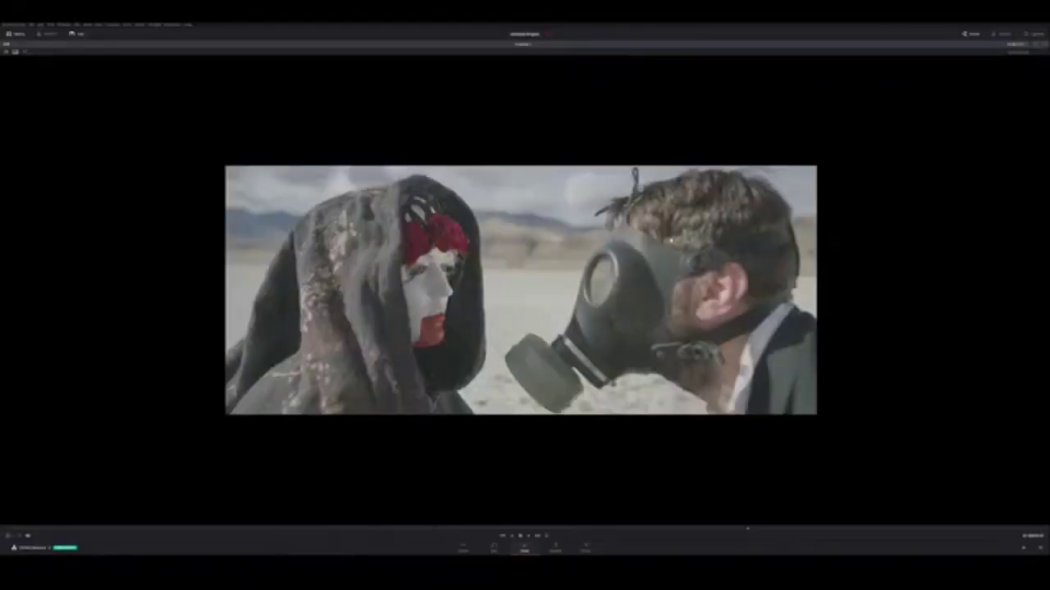
pyautogui.hotkey('ctrl', 'f')
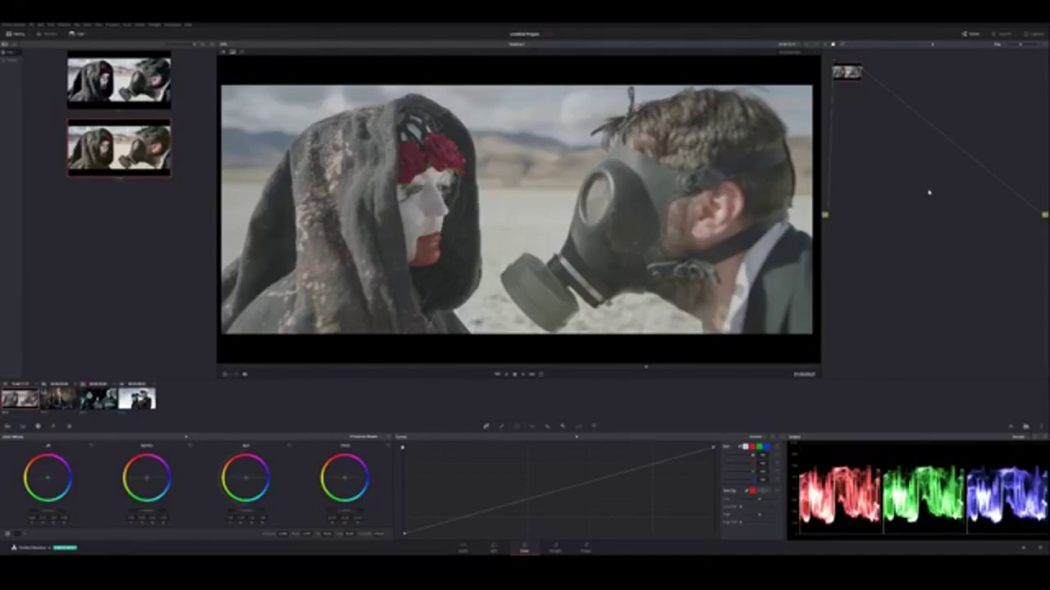
# Step: Compare the high-contrast teal look with the ungraded desert clip on its single node, and deselect the gallery still
pyautogui.hotkey('shift', 'd')
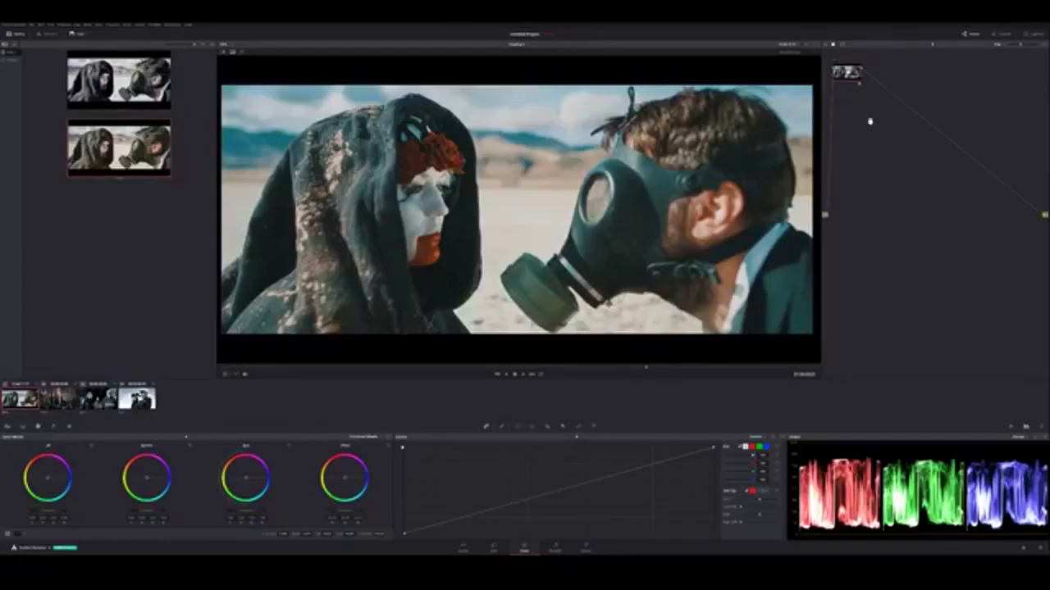
pyautogui.hotkey('ctrl', 'd')
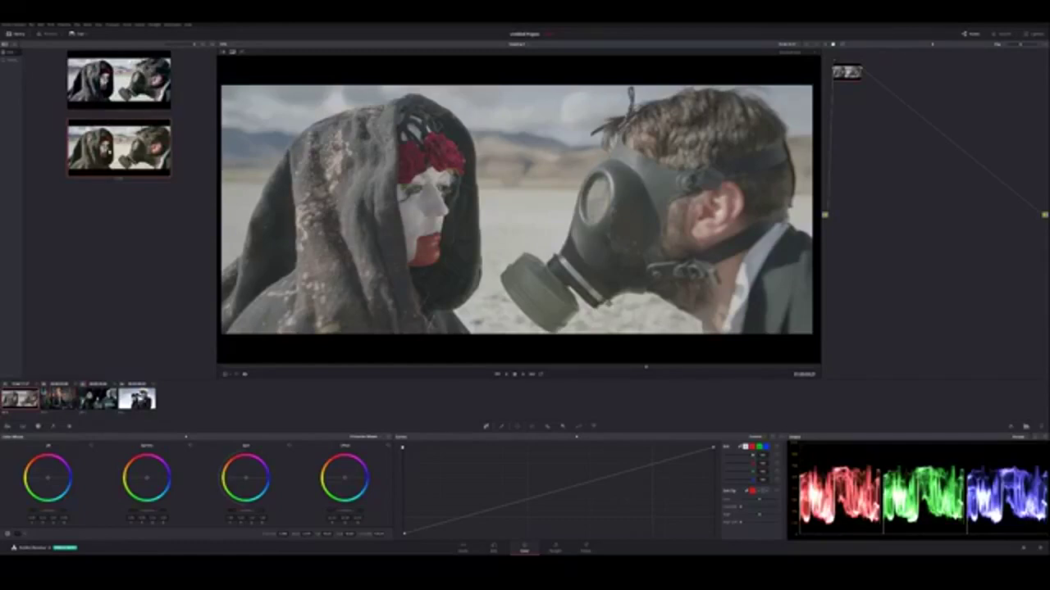
pyautogui.click(103, 218)
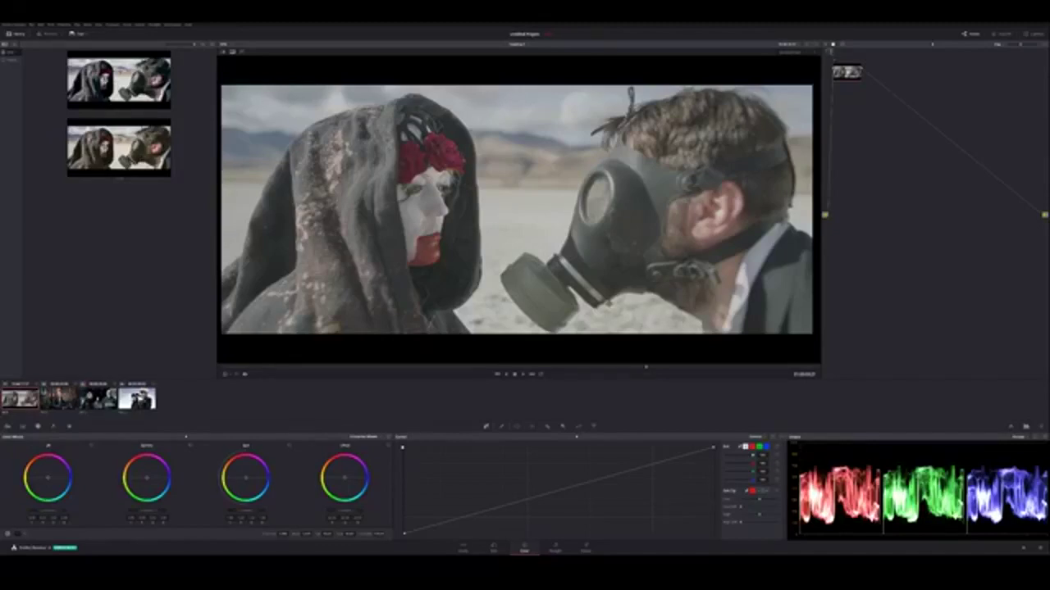
# Step: Apply a saved multi-node grade to the desert clip, and spread its nodes apart to show the branching structure
pyautogui.hotkey('ctrl', 'v')
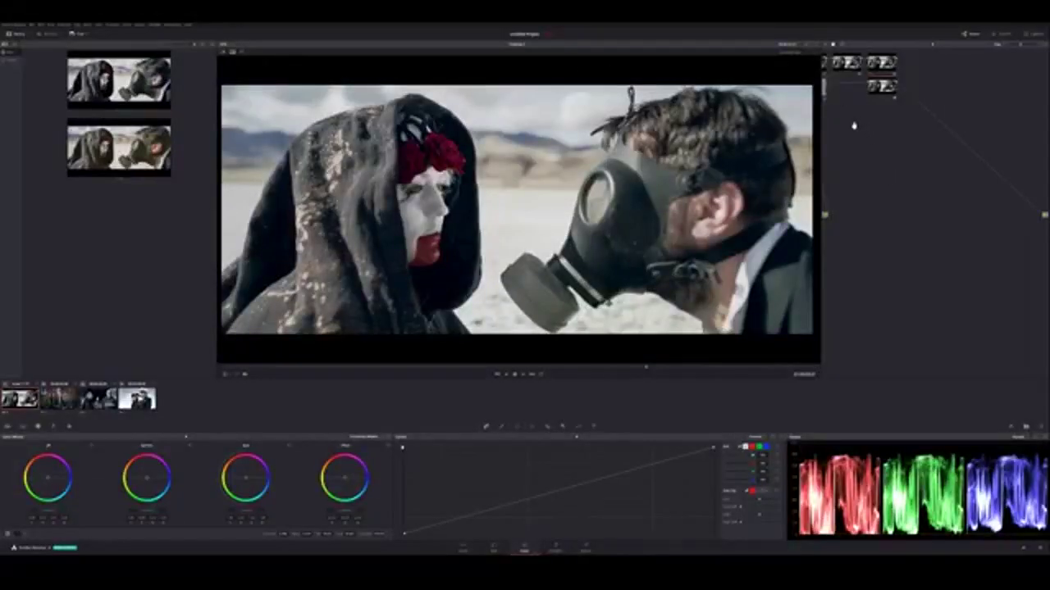
pyautogui.hotkey('alt', 's')
pyautogui.moveTo(879, 109); pyautogui.dragTo(930, 153)
pyautogui.moveTo(950, 114); pyautogui.dragTo(979, 151)
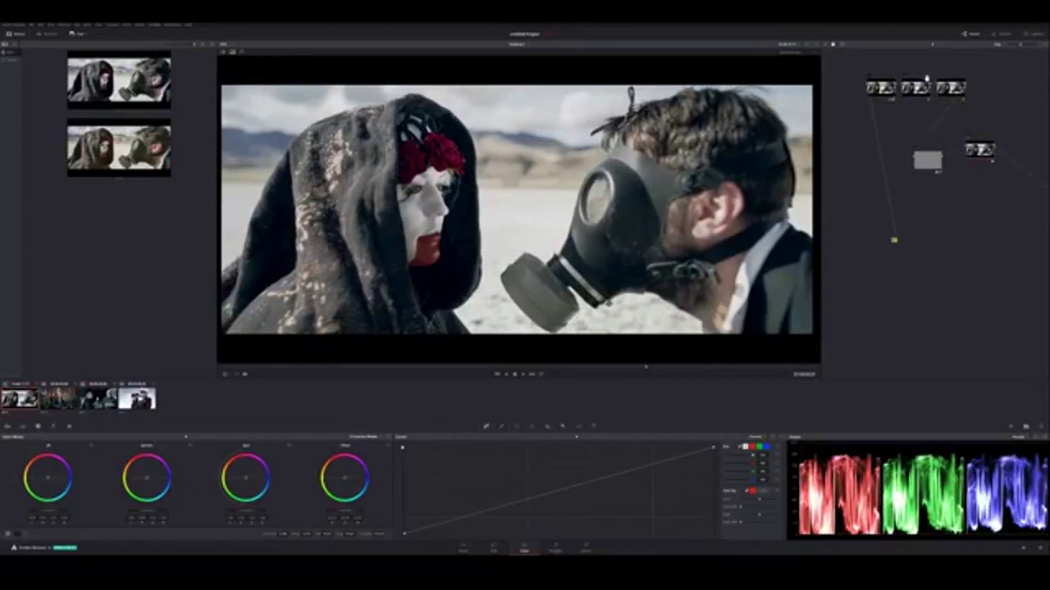
pyautogui.moveTo(921, 85); pyautogui.dragTo(953, 88)
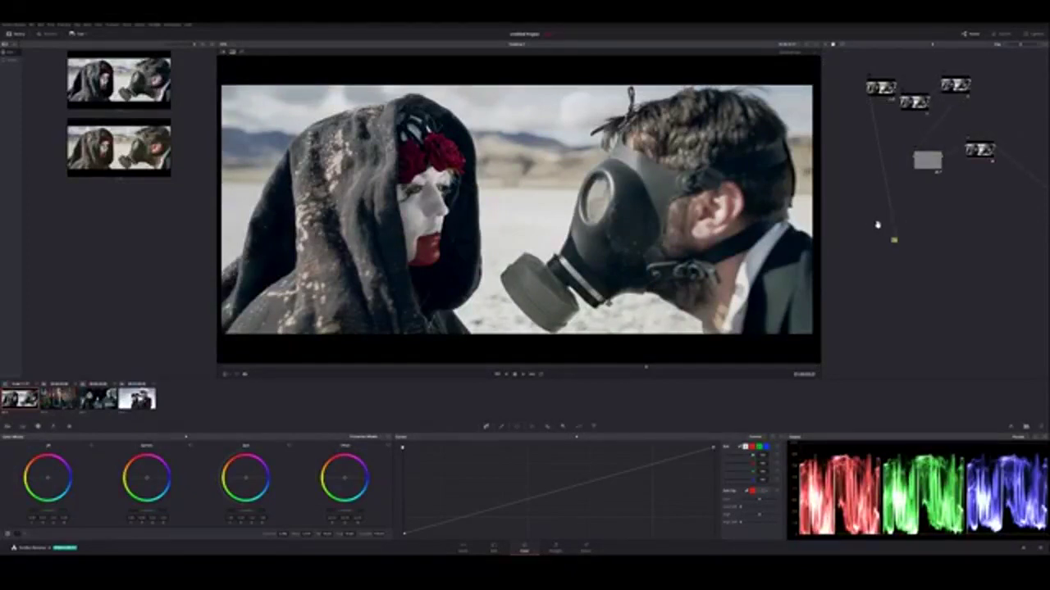
# Step: Reset the desert clip to one ungraded node, and briefly bring up the three-node serial grade before returning to the ungraded node
pyautogui.hotkey('ctrl', 'Home')
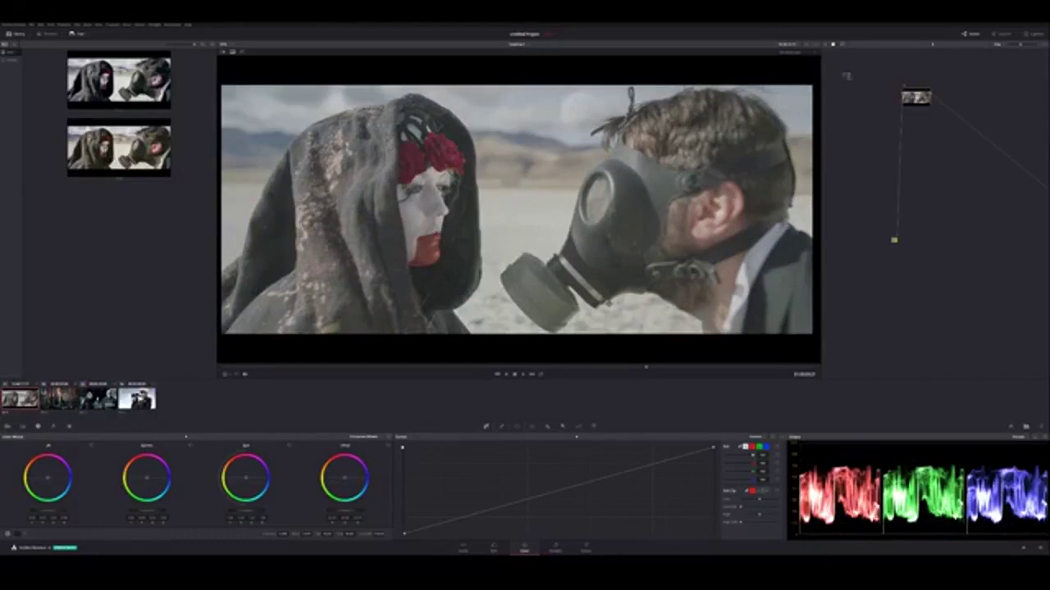
pyautogui.hotkey('ctrl', 'z')
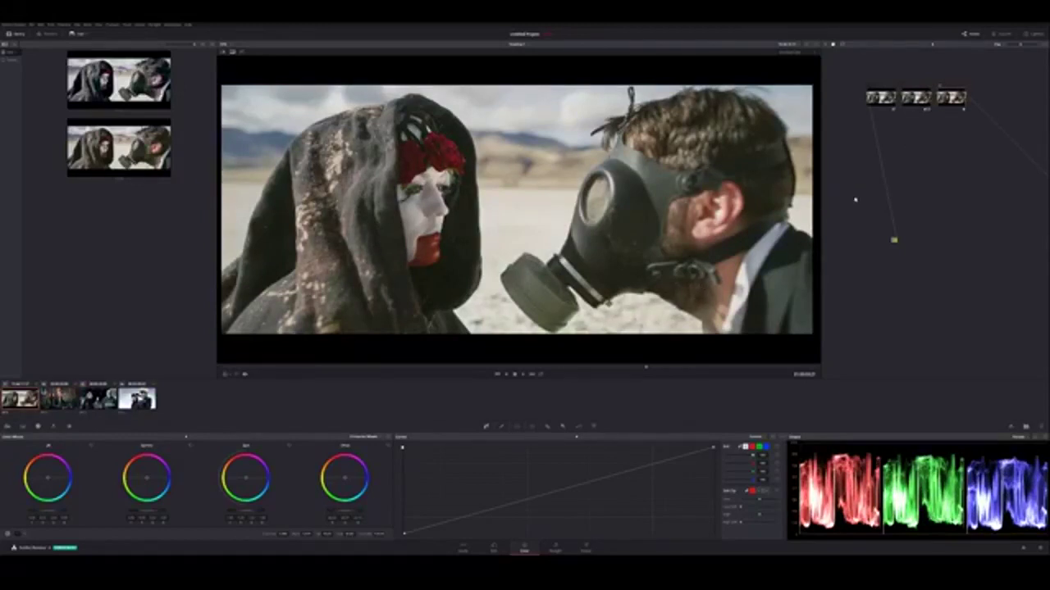
pyautogui.hotkey('ctrl', 'z')
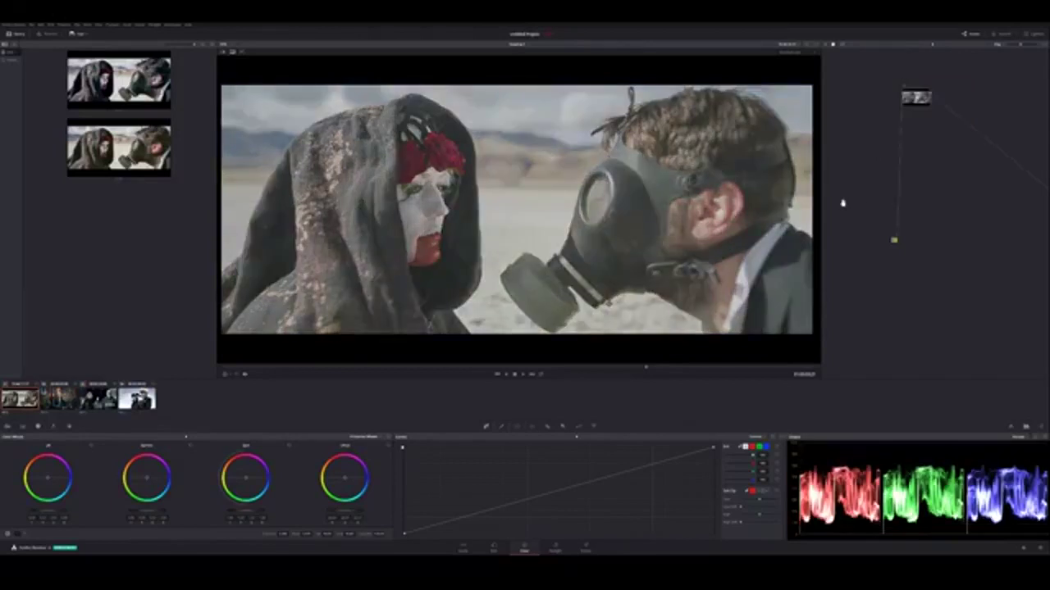